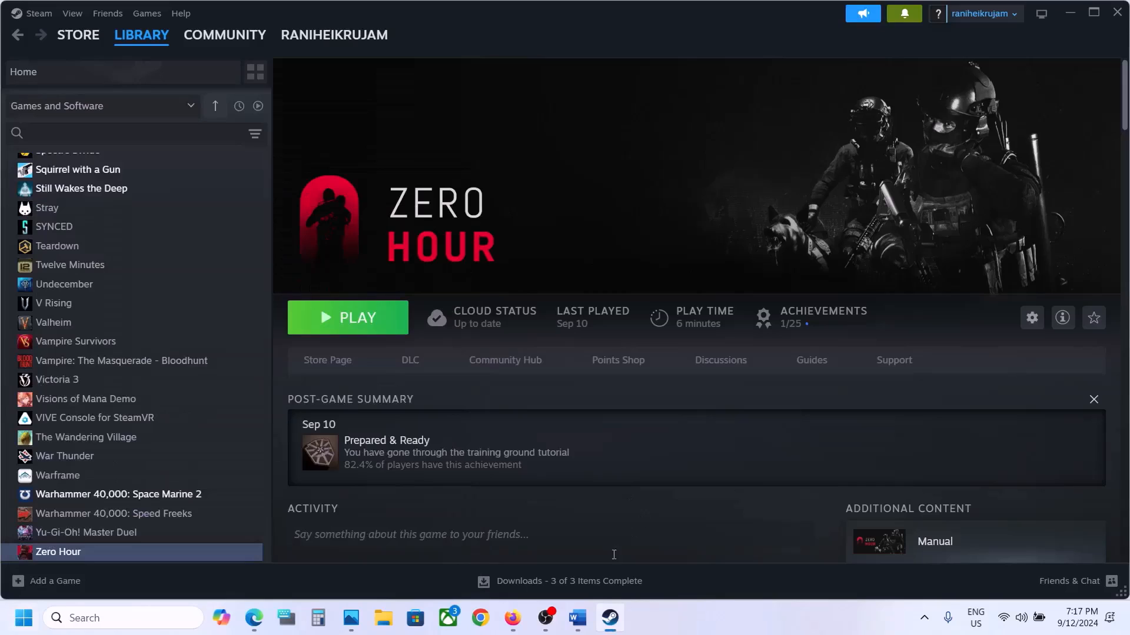
Switch to the Word troubleshooting document and highlight Step 2's advice on unplugging devices, disconnecting multiple monitors and disabling the overlay.
click(578, 618)
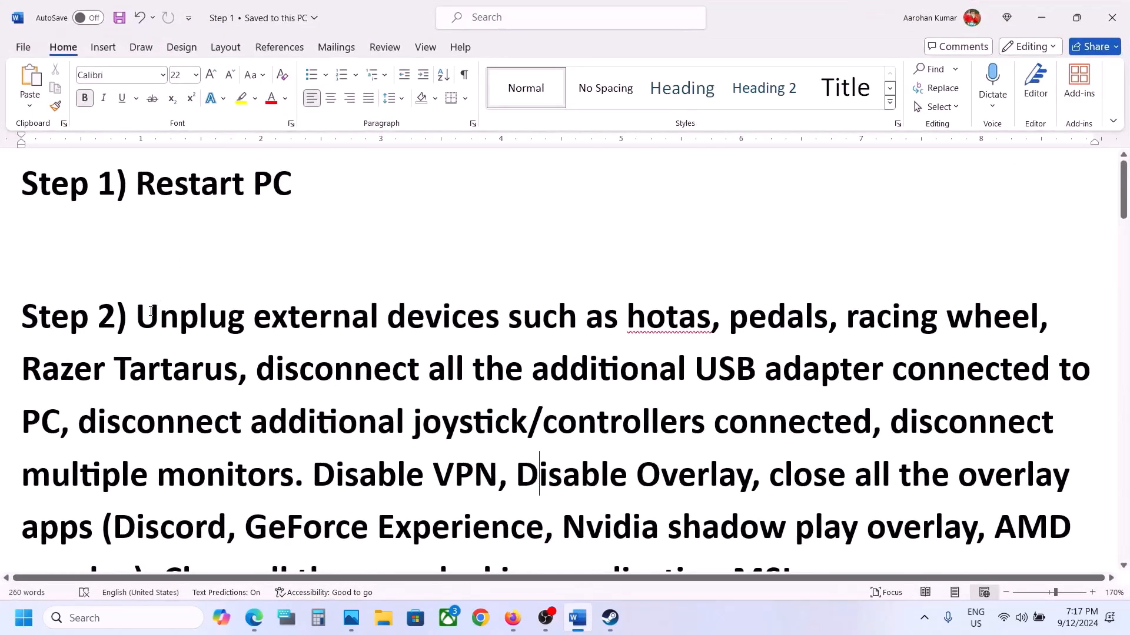
drag(185, 315, 294, 485)
scroll(371, 326, down, 3)
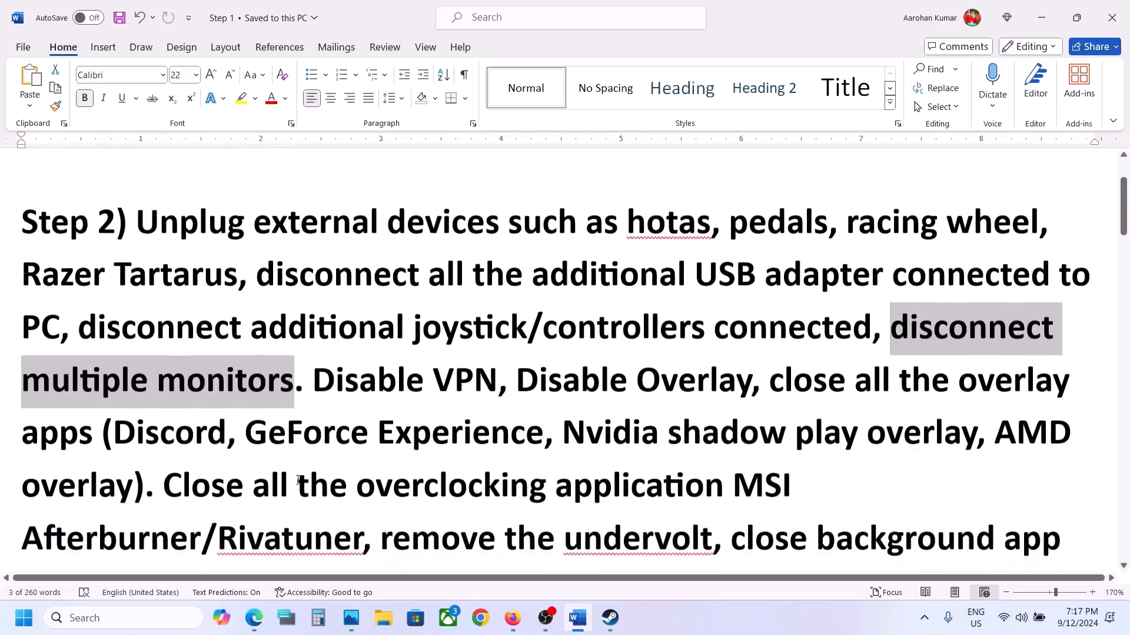
drag(318, 274, 750, 277)
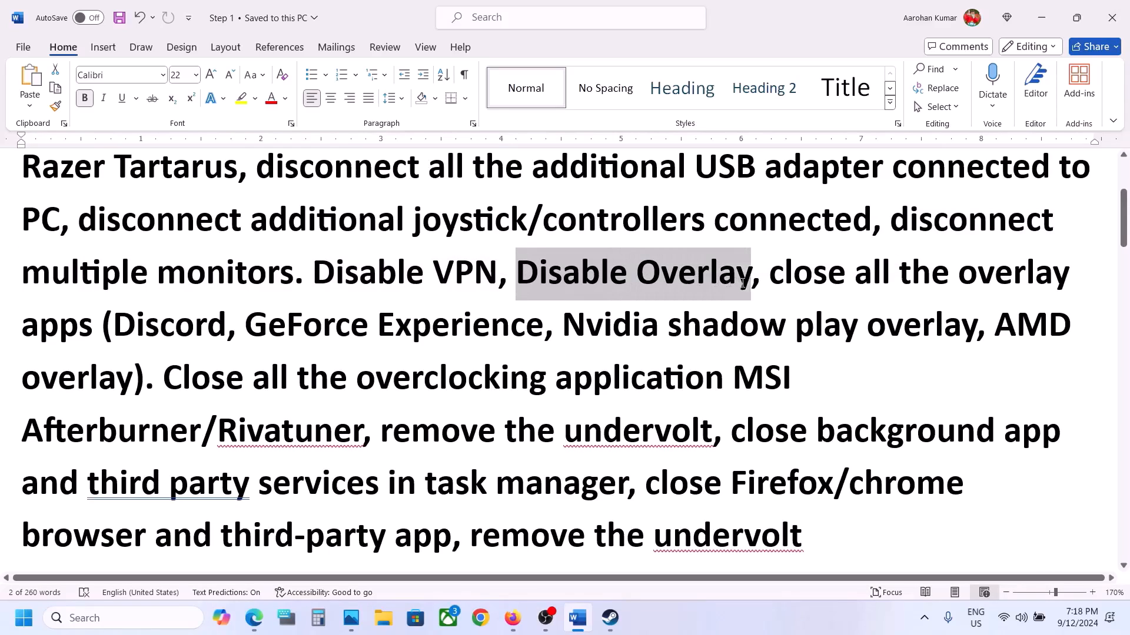
Switch to Steam, turn off the Steam Overlay while in-game in Zero Hour's properties, and close the properties window.
click(610, 618)
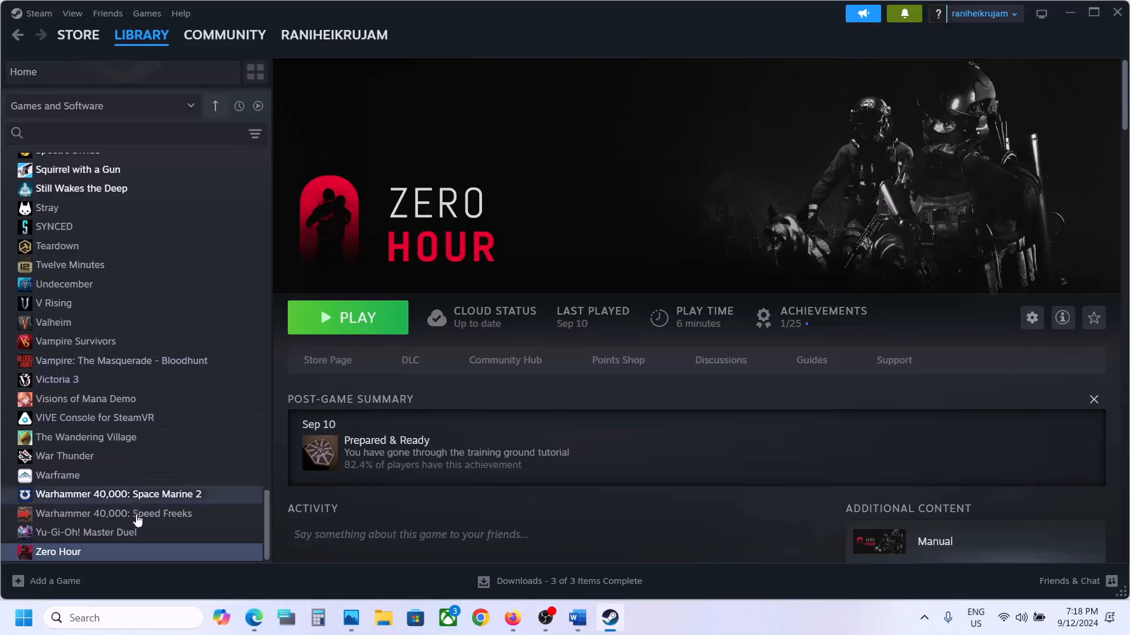
right_click(131, 553)
click(186, 537)
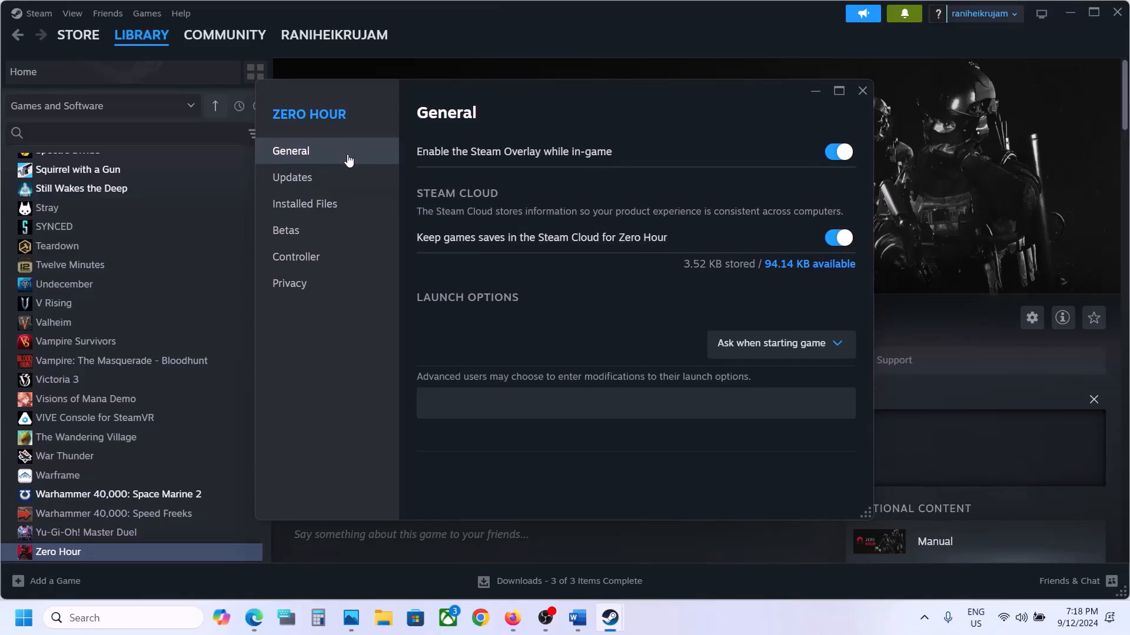
click(839, 152)
key(Escape)
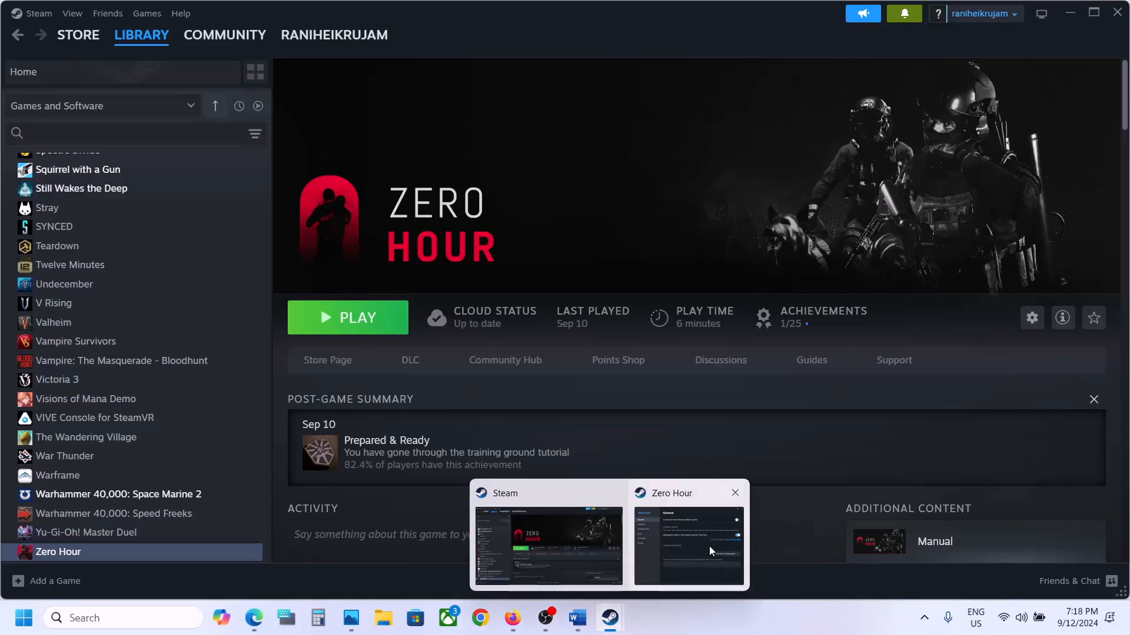
click(709, 546)
click(863, 91)
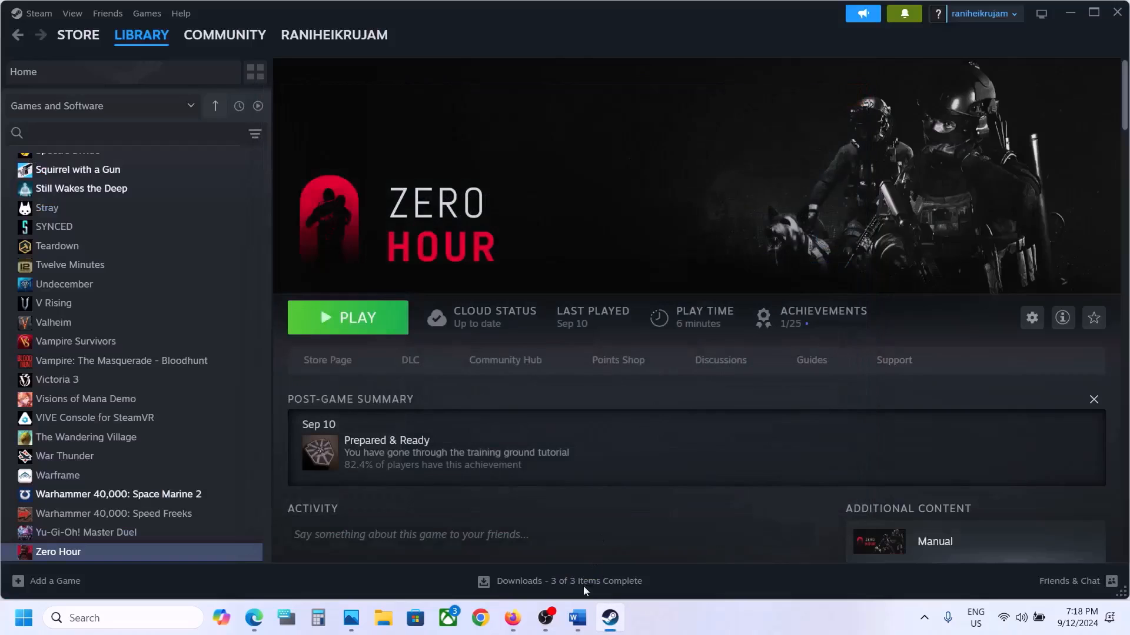
Return to the Word document and highlight Step 2's advice on closing overlay apps and the overclocking tools MSI Afterburner/Rivatuner.
click(578, 618)
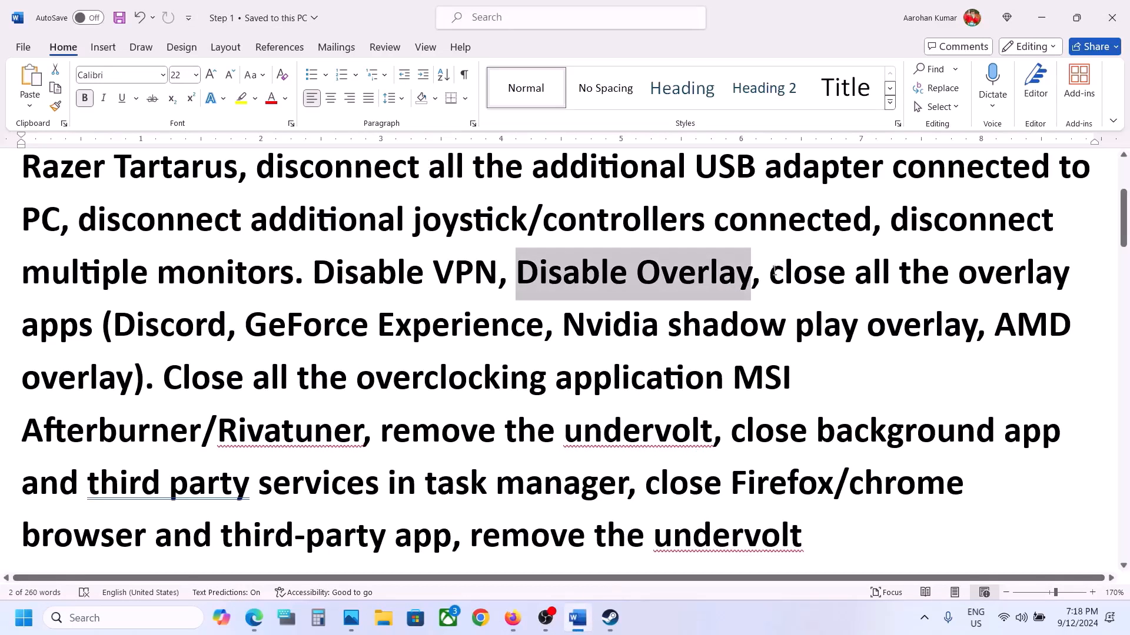
drag(771, 271, 227, 323)
click(227, 324)
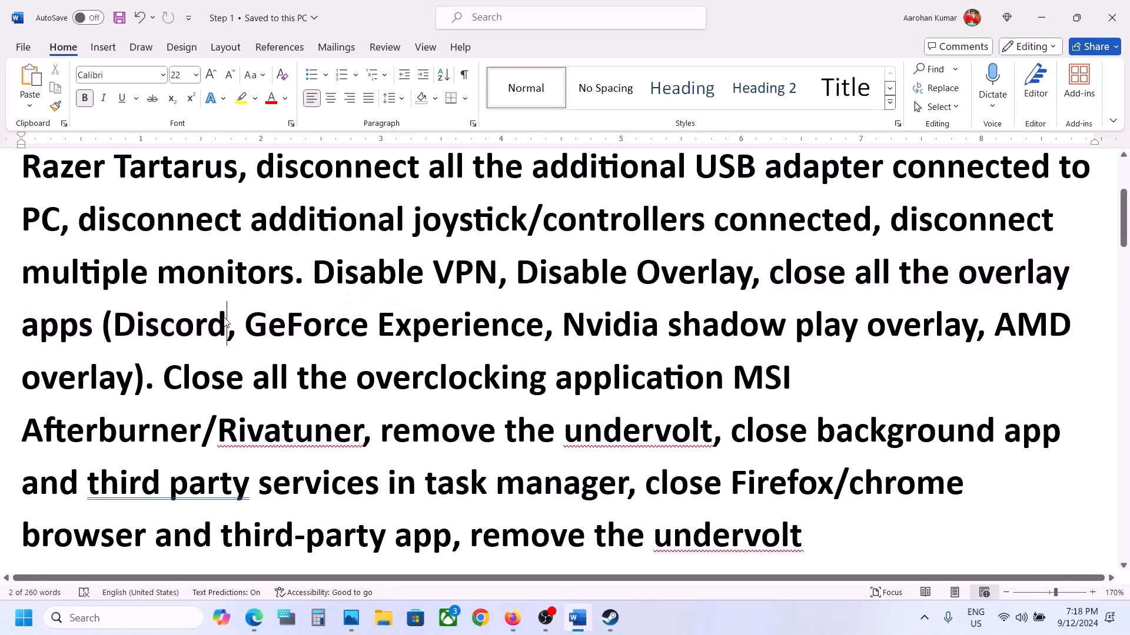
drag(113, 325, 515, 340)
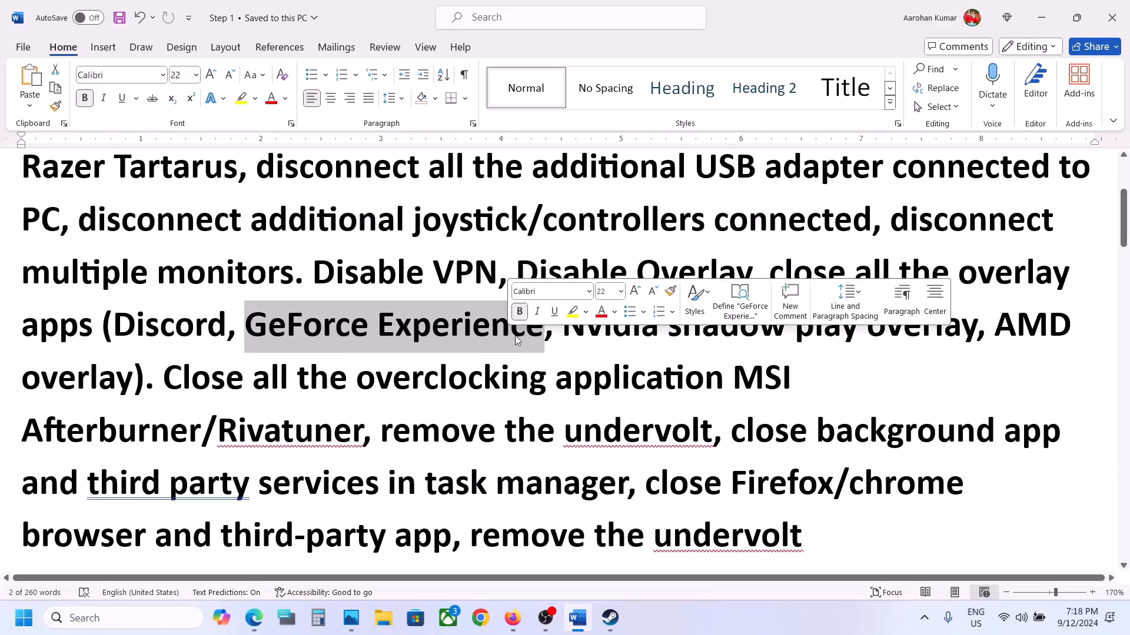
click(780, 270)
drag(771, 270, 648, 382)
drag(752, 380, 266, 444)
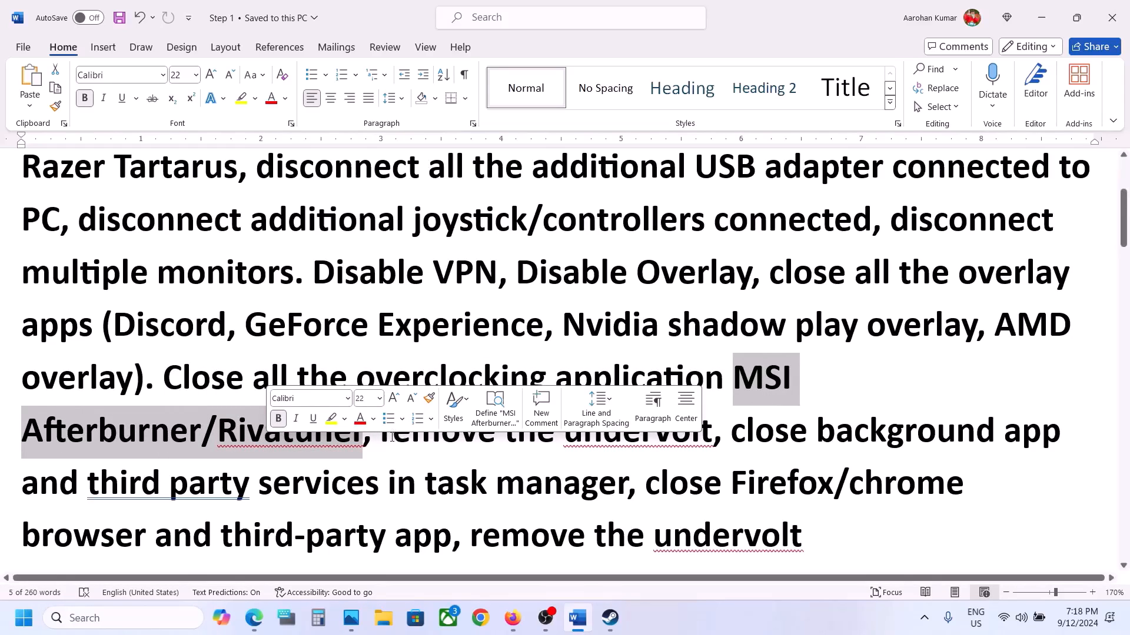
Highlight the rest of Step 2 on removing the undervolt and closing background apps, third-party services and browsers.
drag(381, 433, 662, 434)
scroll(741, 322, down, 2)
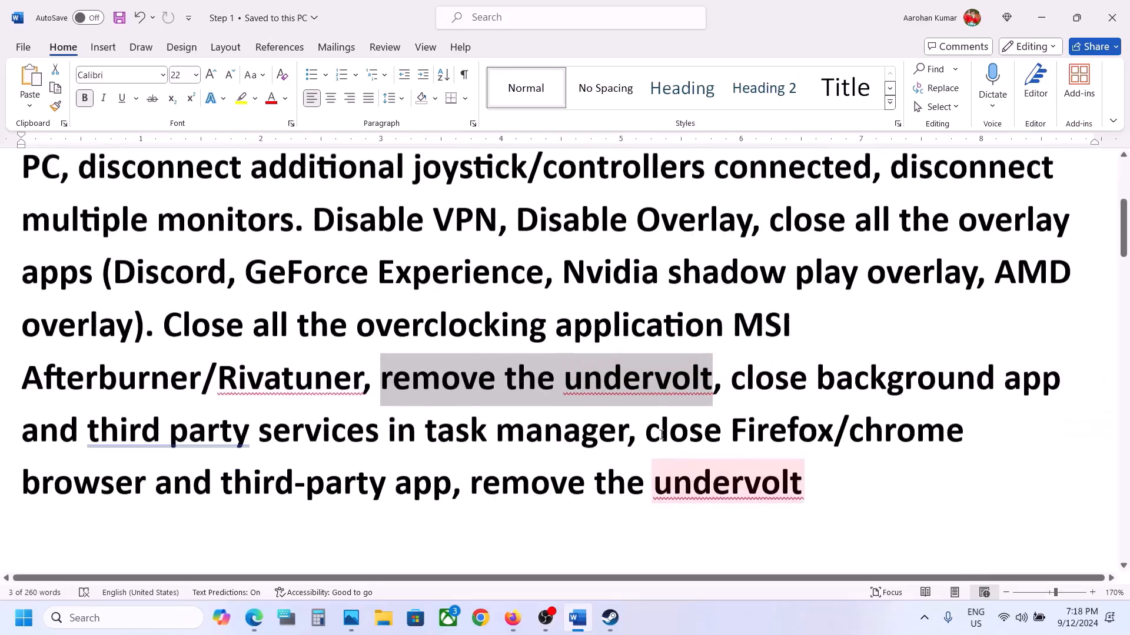
drag(740, 322, 241, 373)
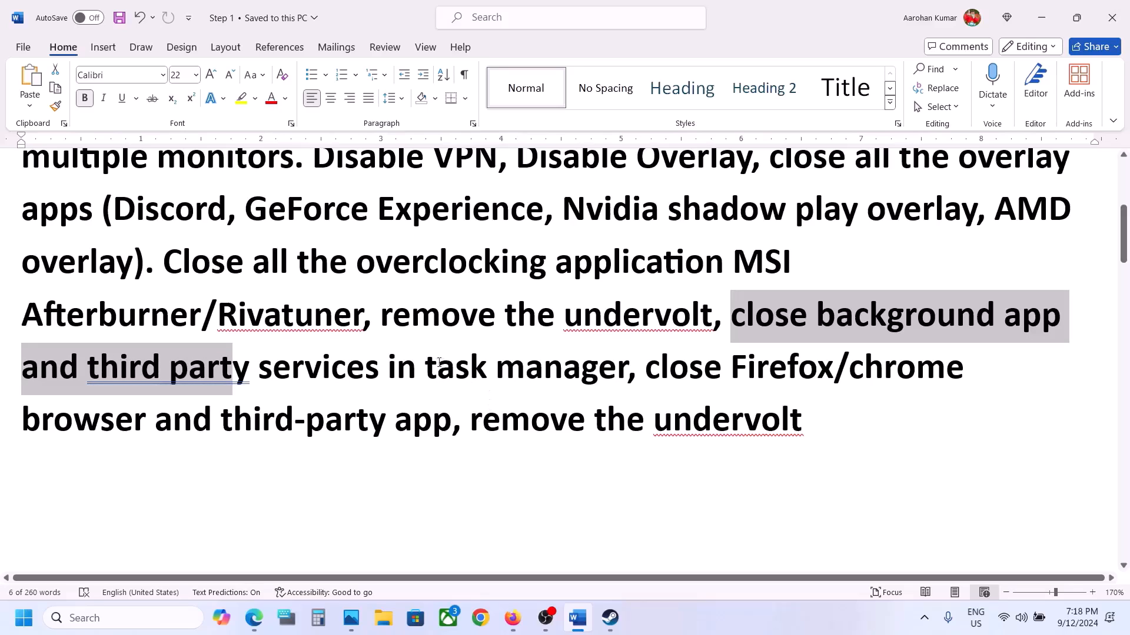
click(393, 362)
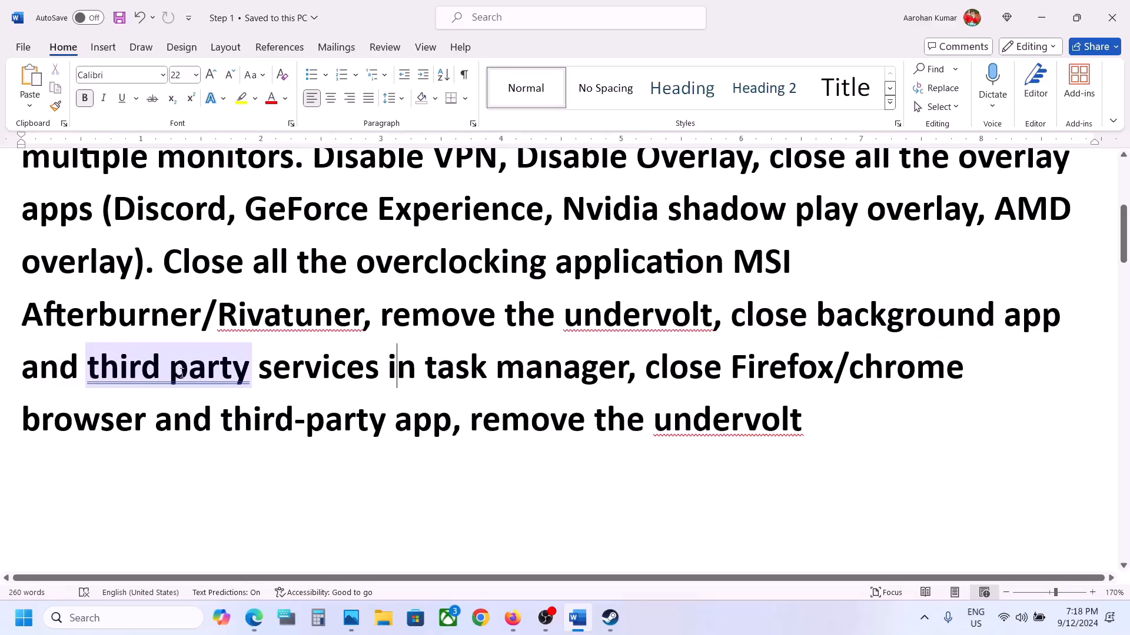
drag(182, 372, 628, 372)
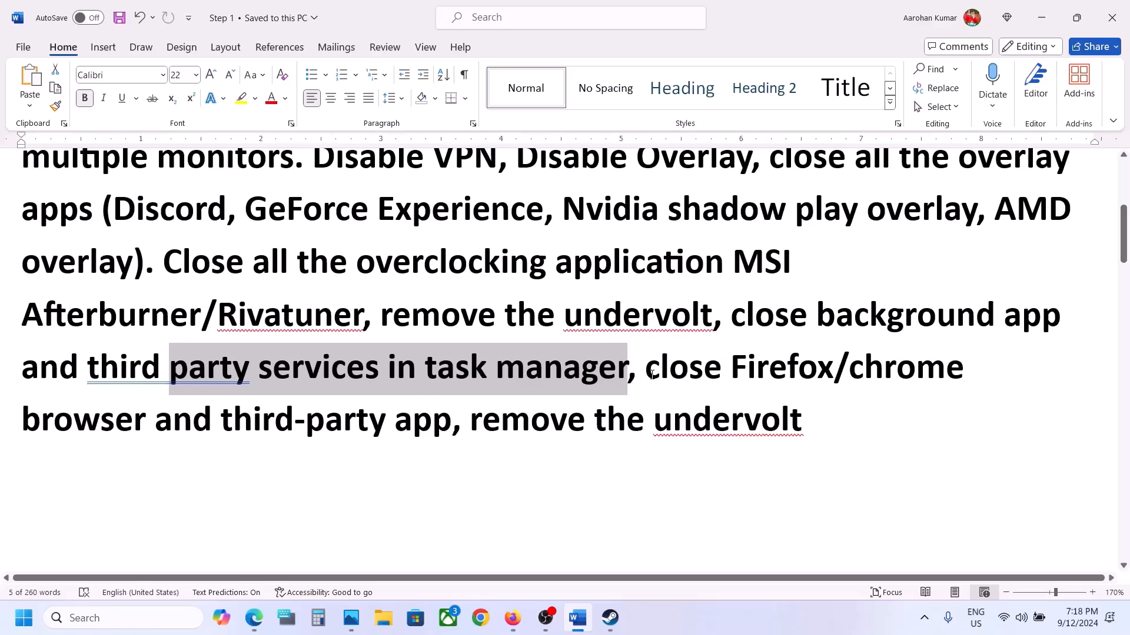
drag(652, 375, 742, 425)
click(461, 423)
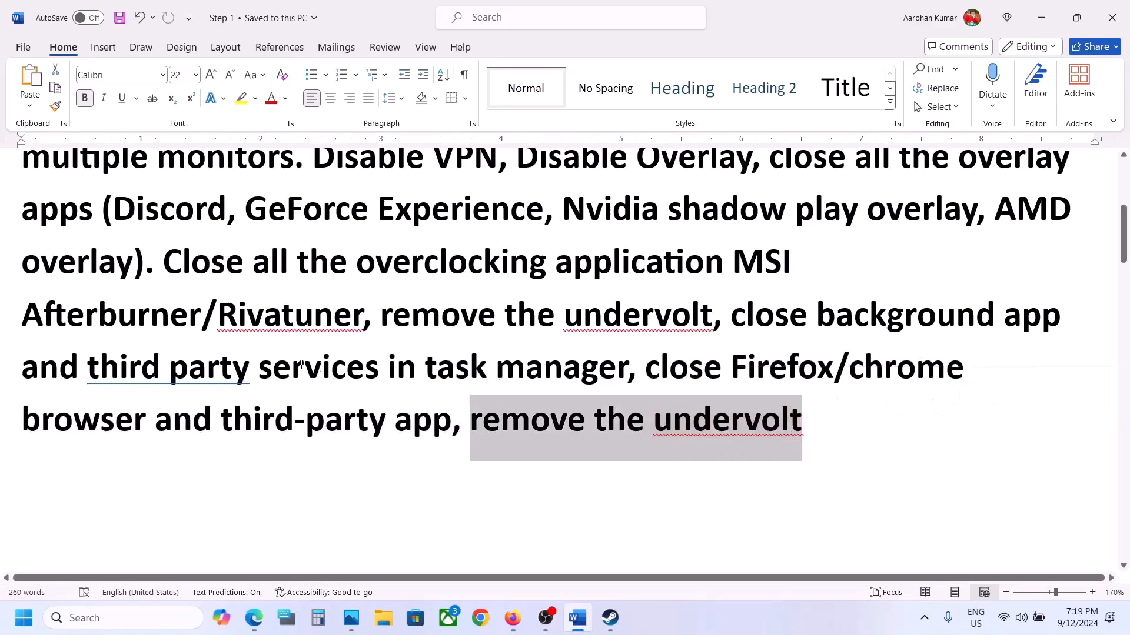
Highlight Step 3's advice to rename or delete the save game files and its warning about losing game progress.
scroll(302, 366, down, 5)
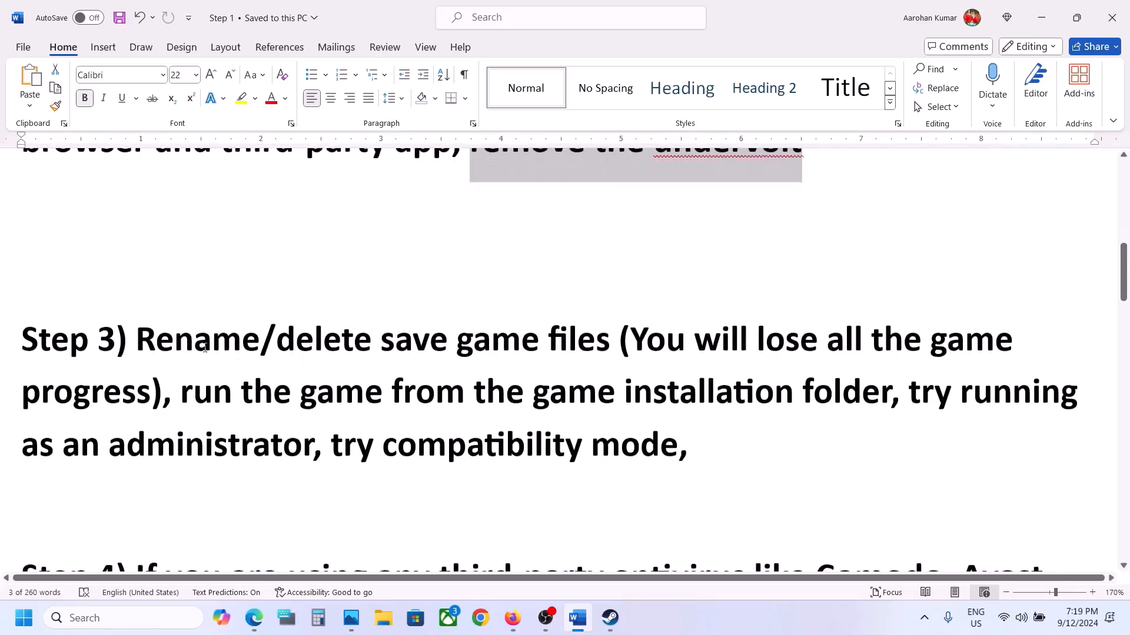
drag(151, 343, 615, 344)
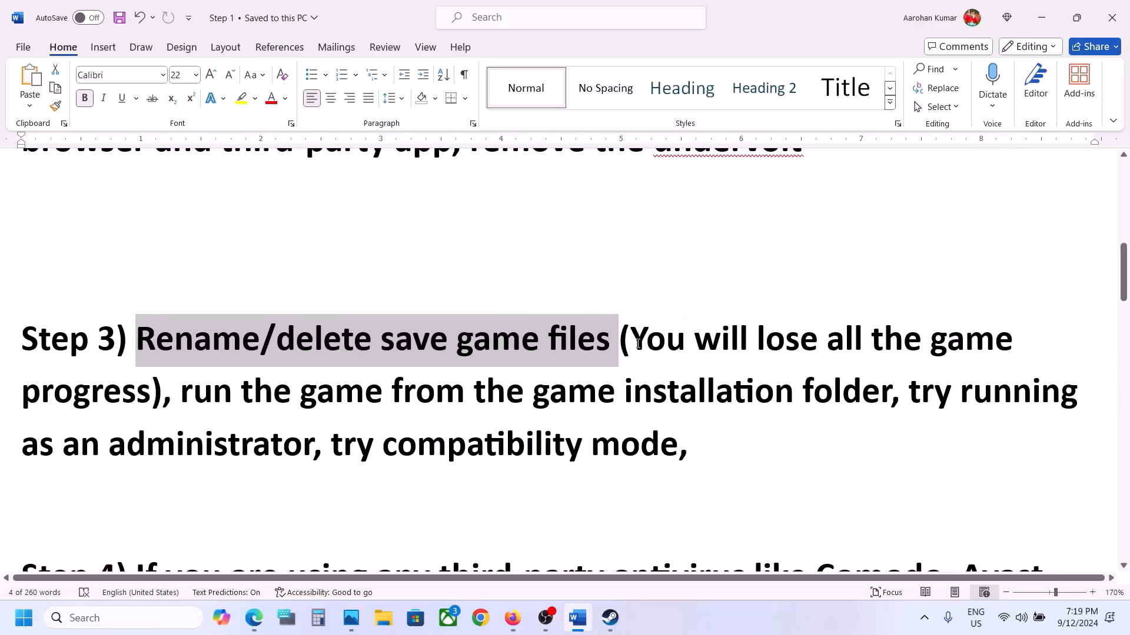
drag(639, 344, 154, 400)
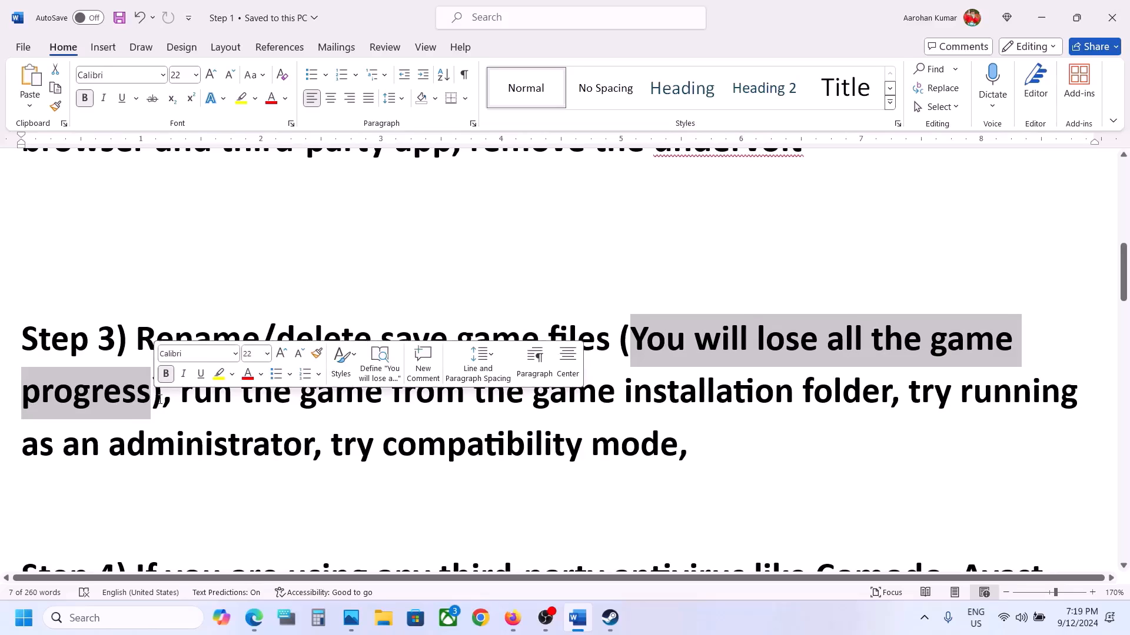
Open File Explorer and go to the current user's profile folder under Users on the C: drive.
key(super+e)
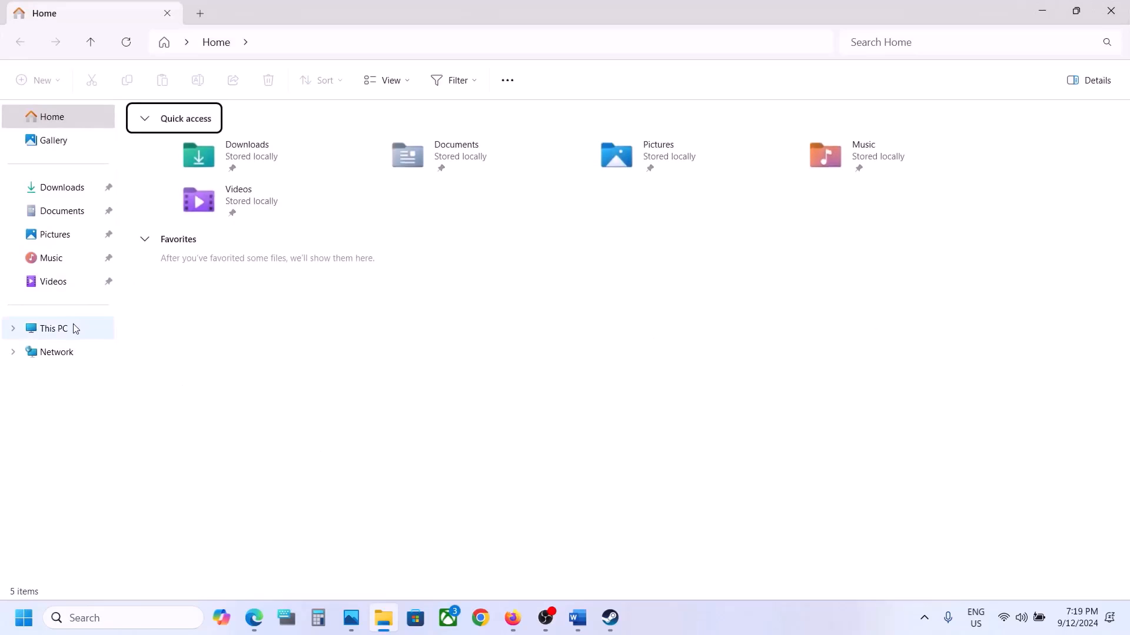
click(54, 328)
click(257, 157)
double_click(257, 158)
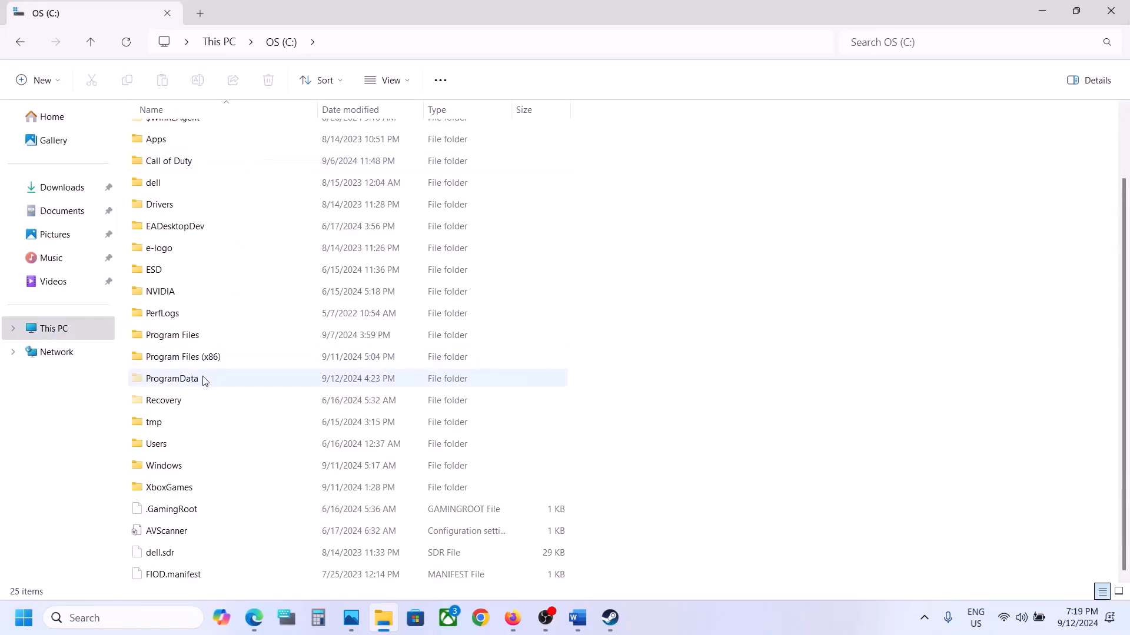
double_click(164, 443)
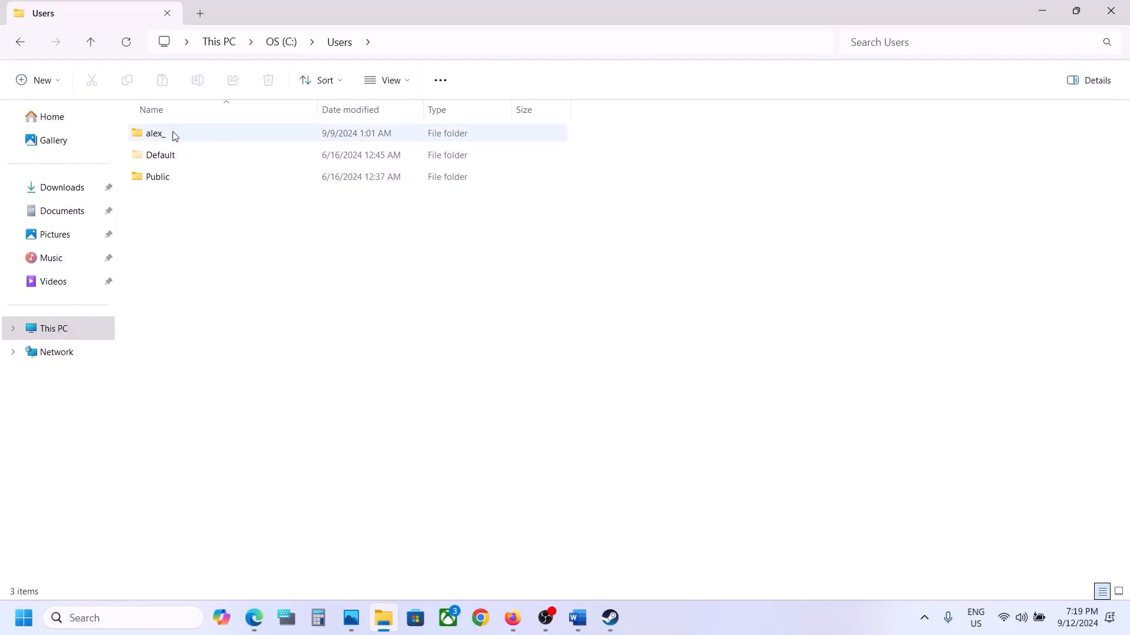
double_click(219, 136)
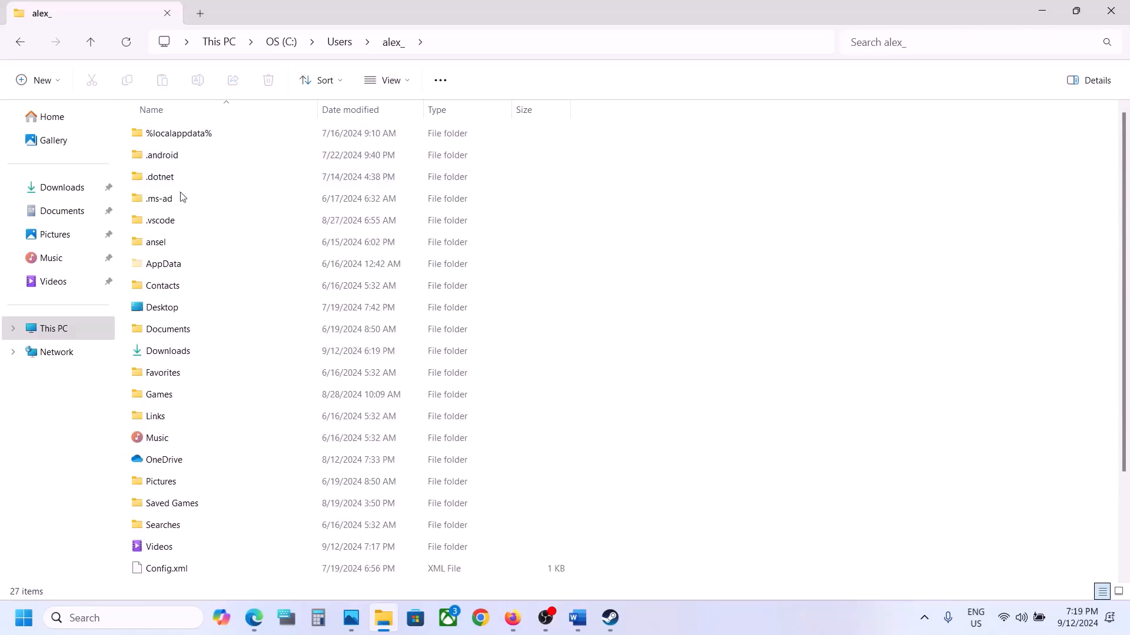
Check that the Hidden items display option is enabled, and open the LocalLow folder inside AppData.
click(166, 266)
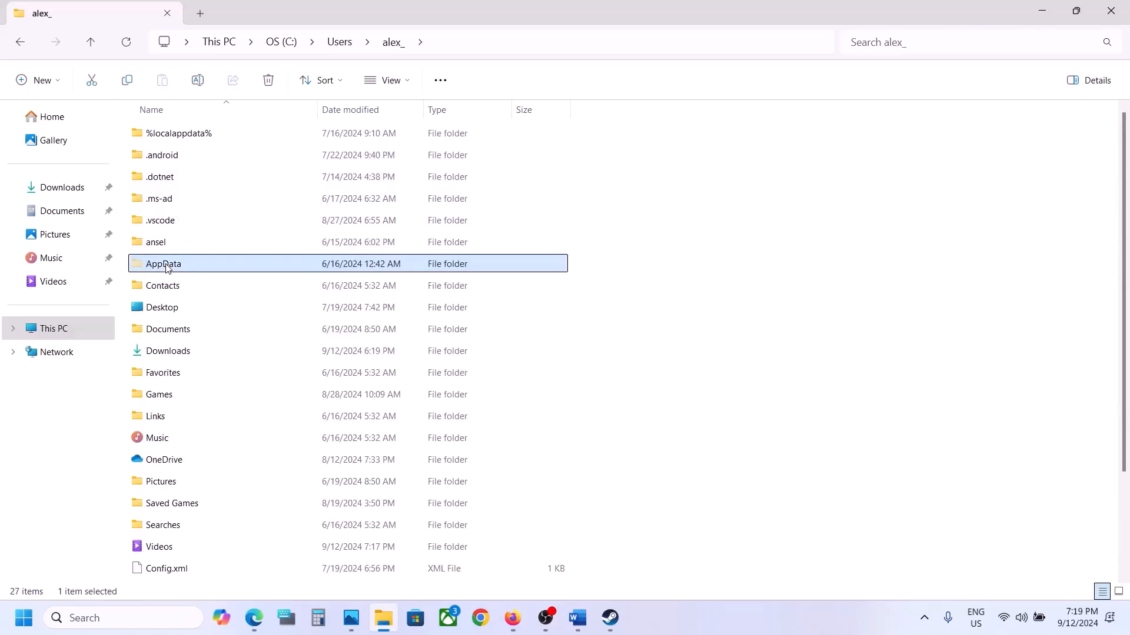
click(394, 86)
mouse_move(410, 356)
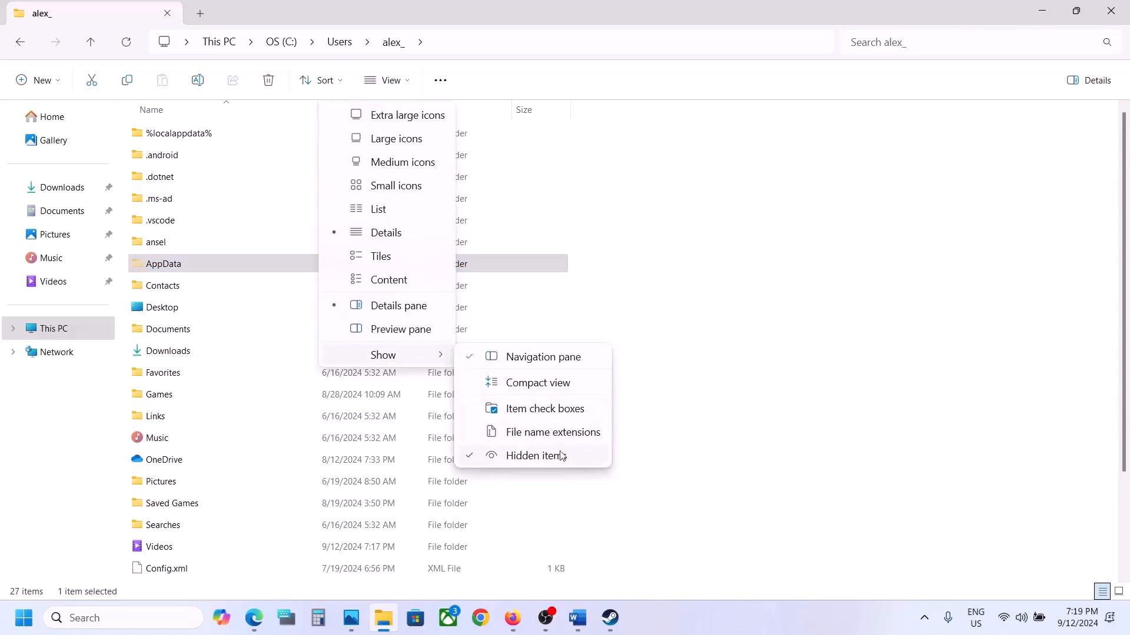
click(170, 263)
double_click(177, 264)
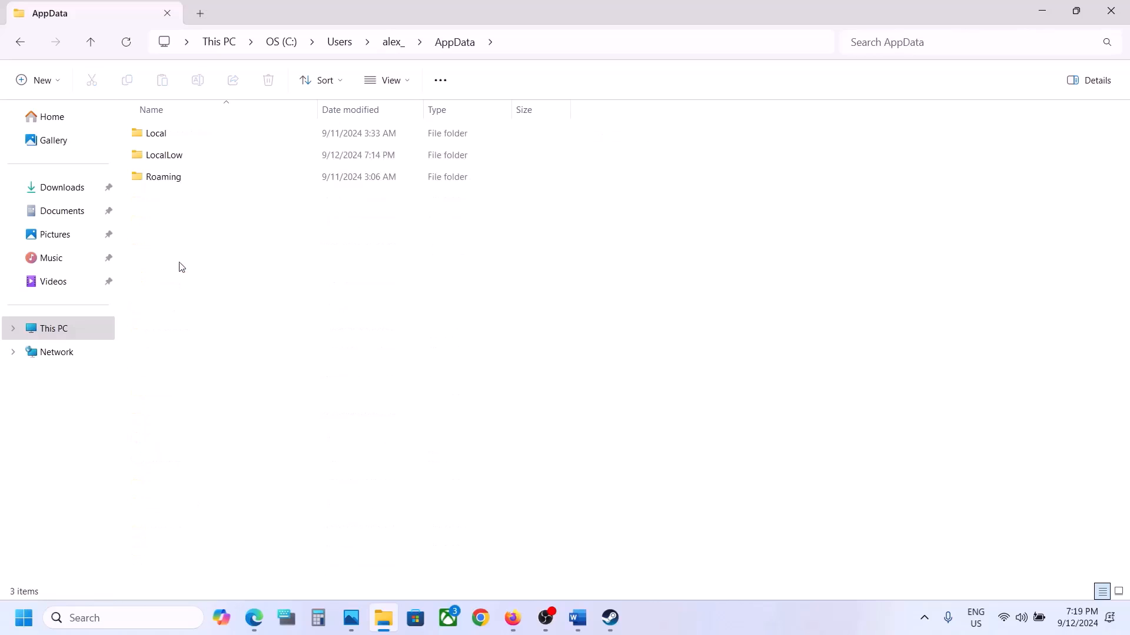
double_click(195, 156)
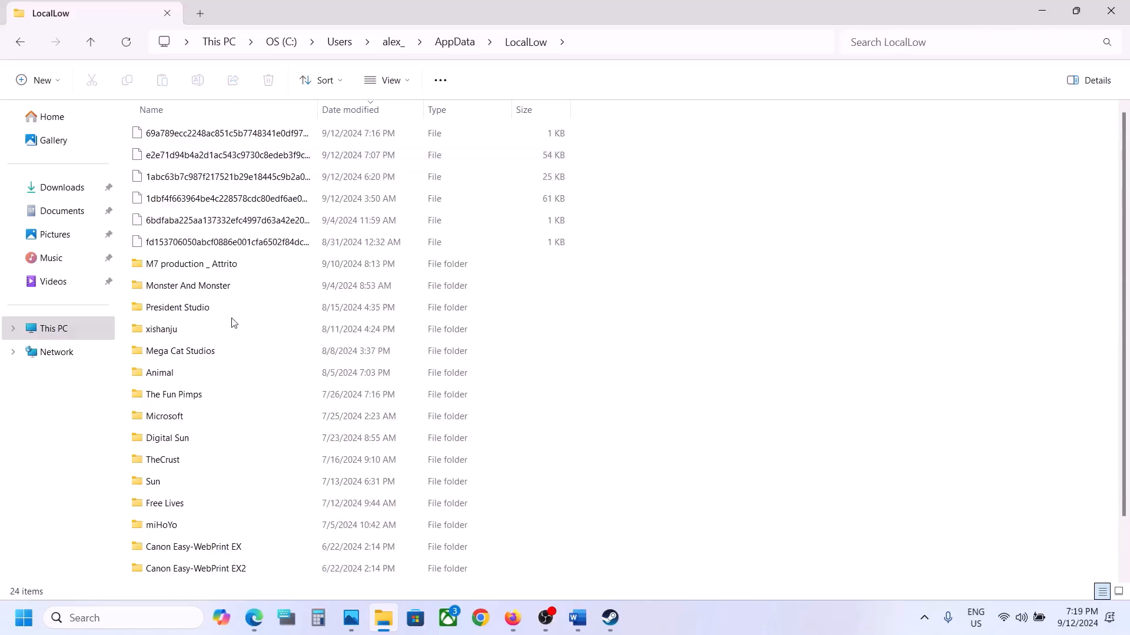
Rename the "M7 production _ Attrito" save folder to "M7 production _ Attrito.old".
click(179, 266)
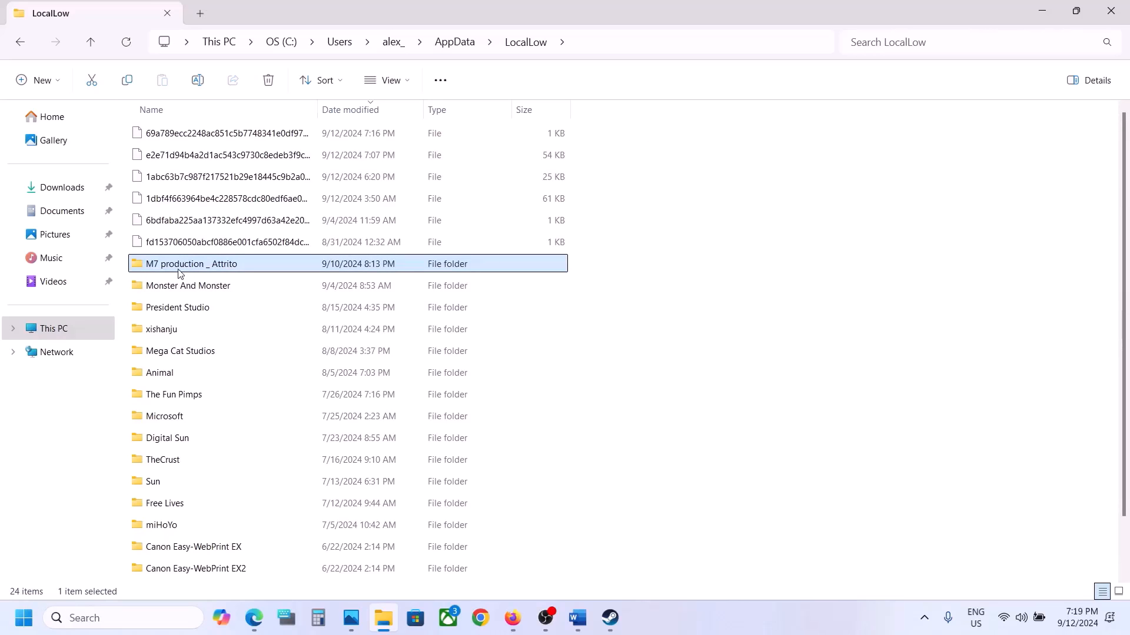
right_click(239, 272)
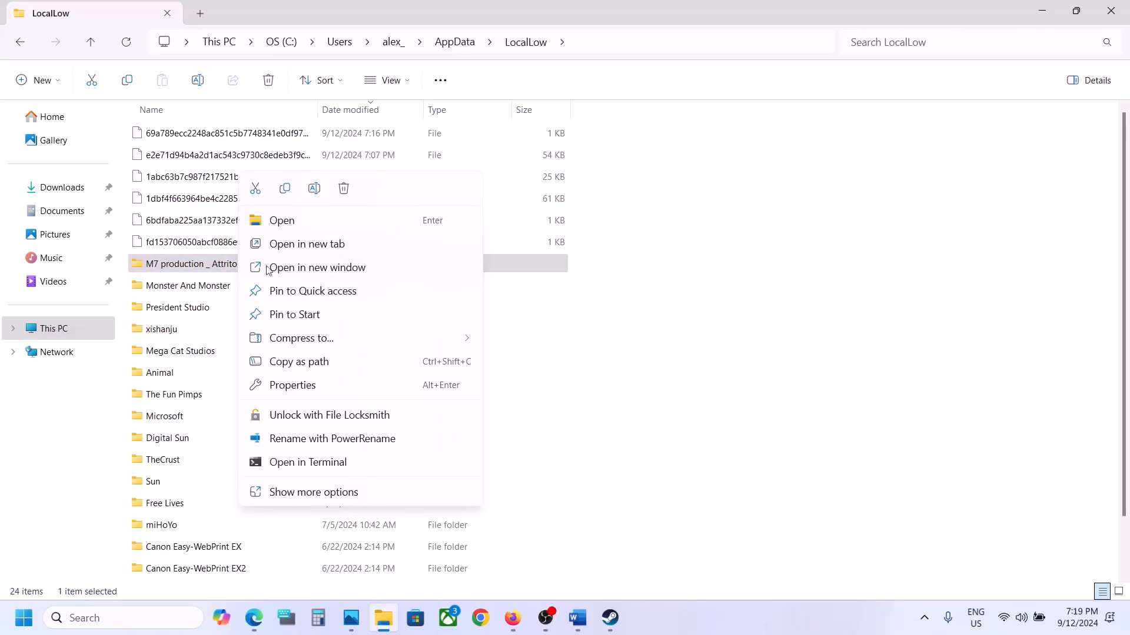
click(314, 189)
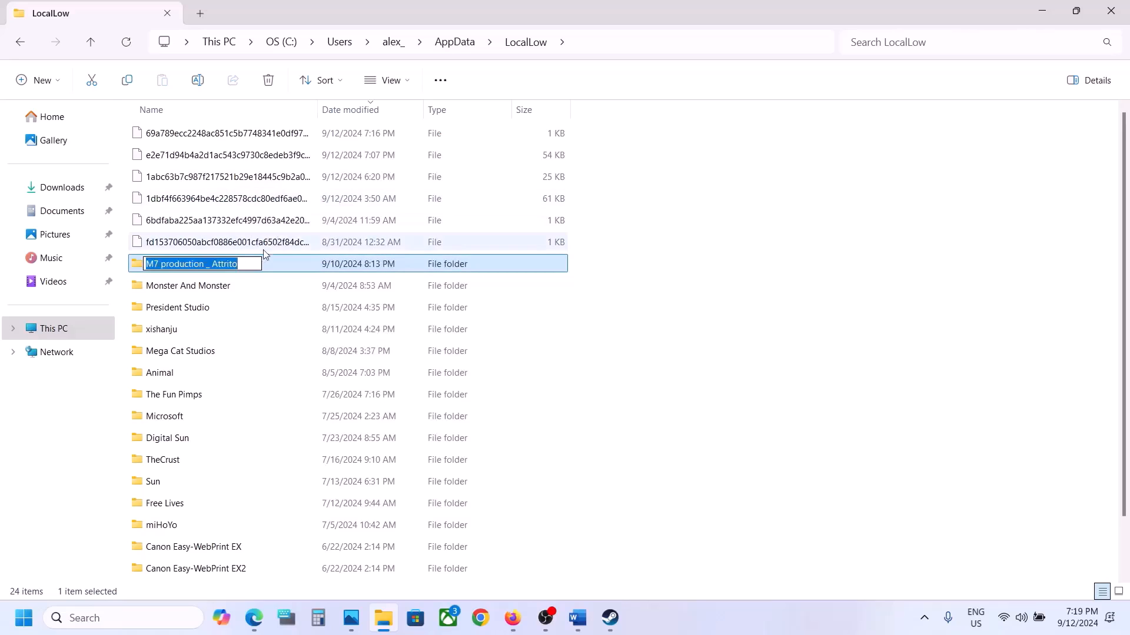
click(252, 263)
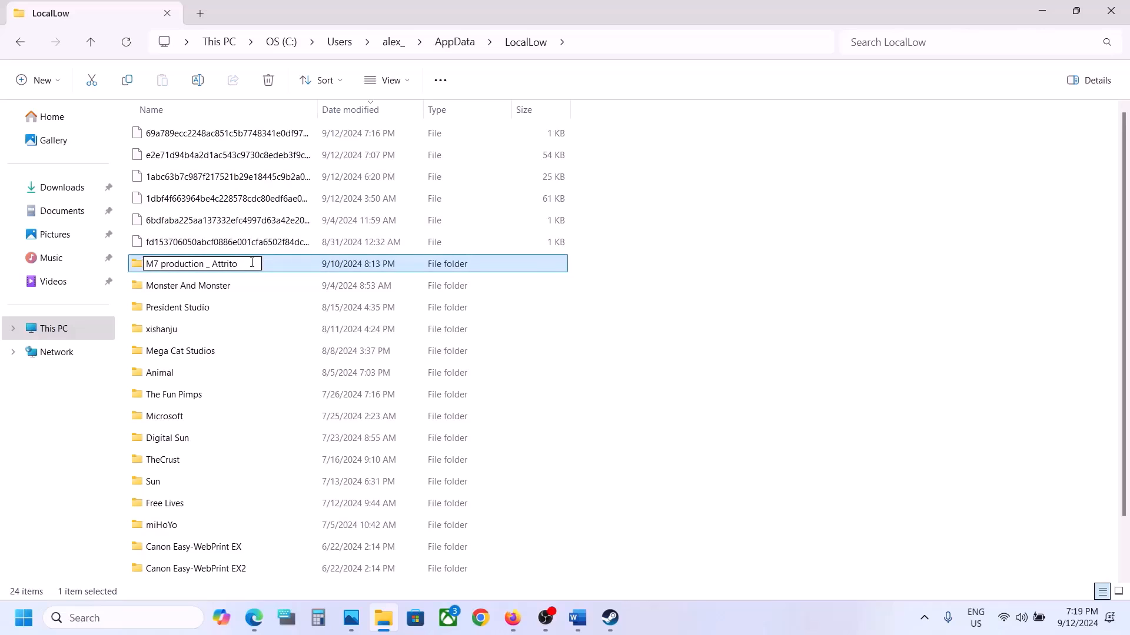
text(.old)
click(619, 366)
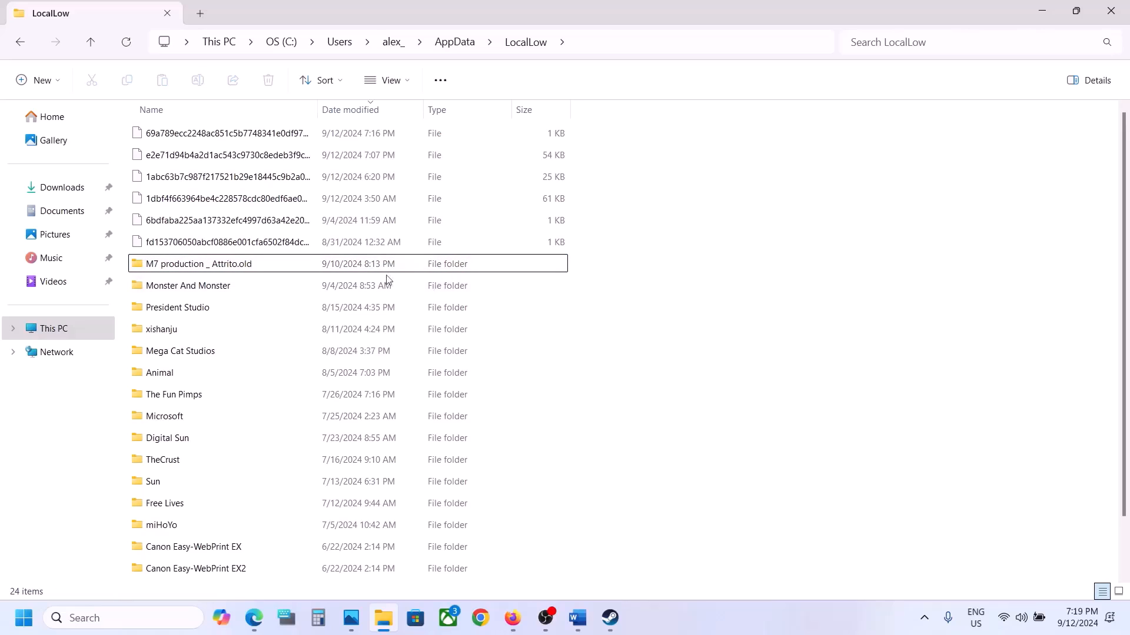
right_click(235, 269)
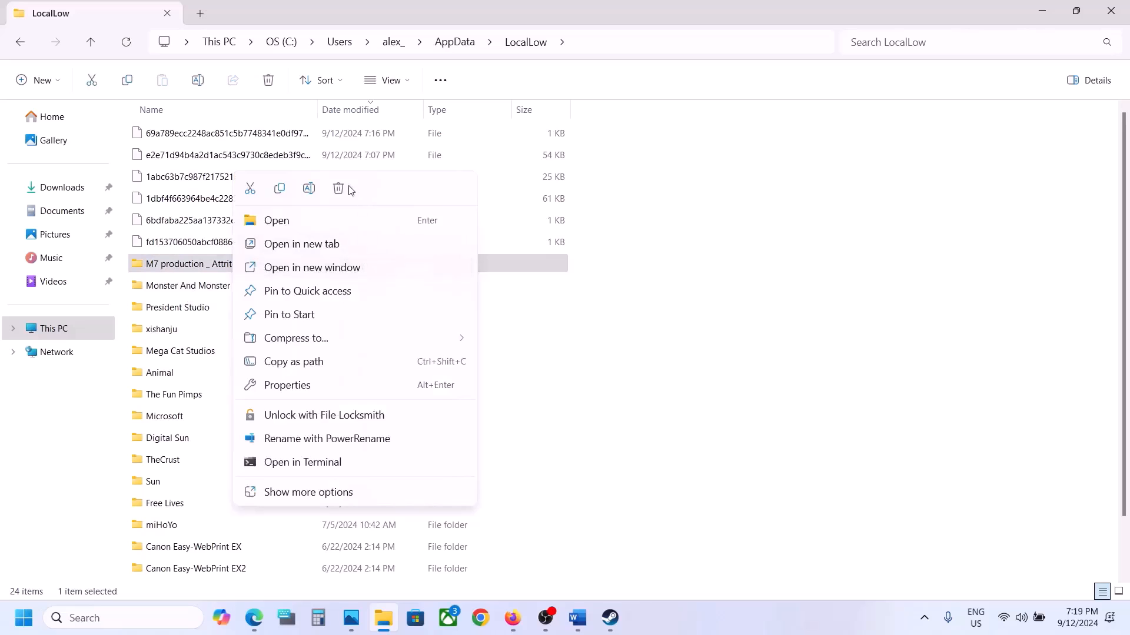
click(740, 505)
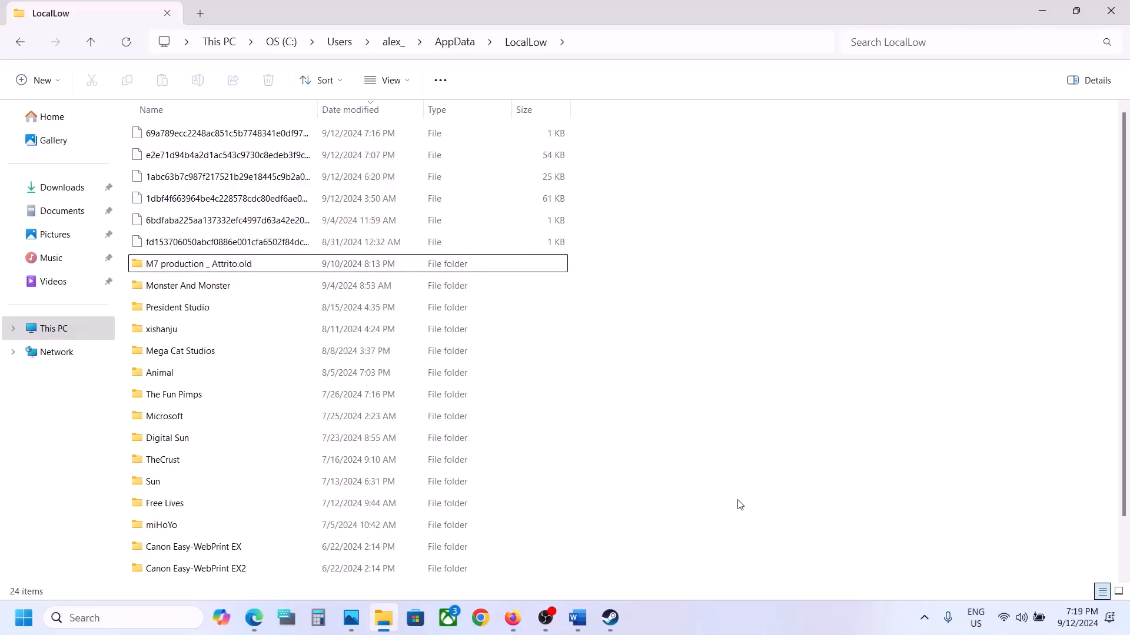
Switch to the Word document and highlight Step 3's advice to run the game from the game installation folder.
click(610, 617)
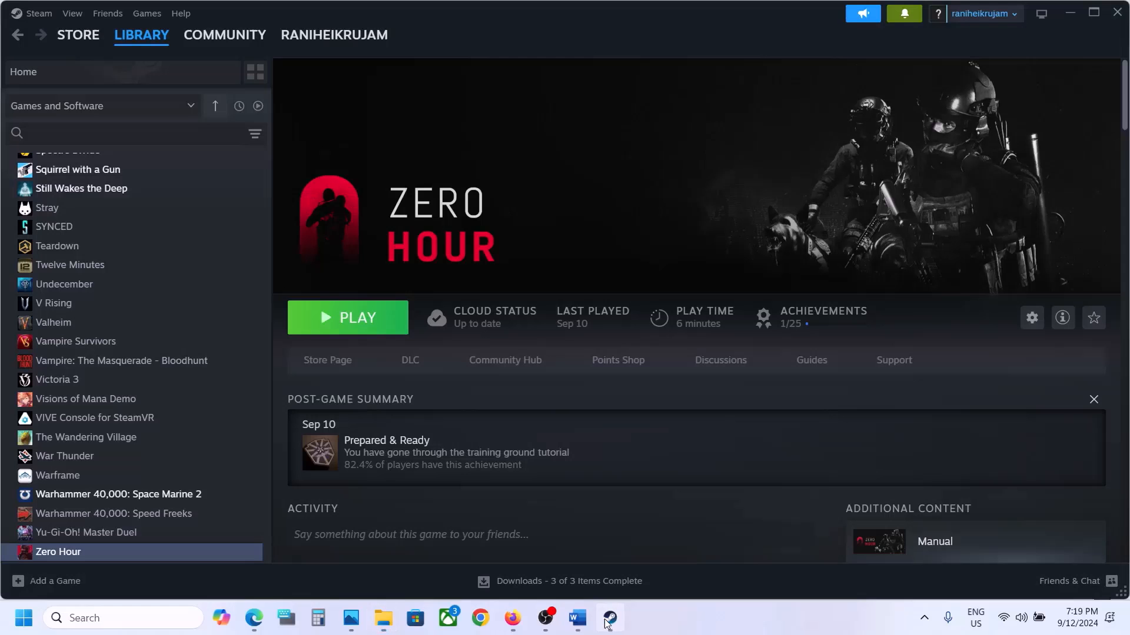
click(578, 618)
scroll(479, 360, down, 2)
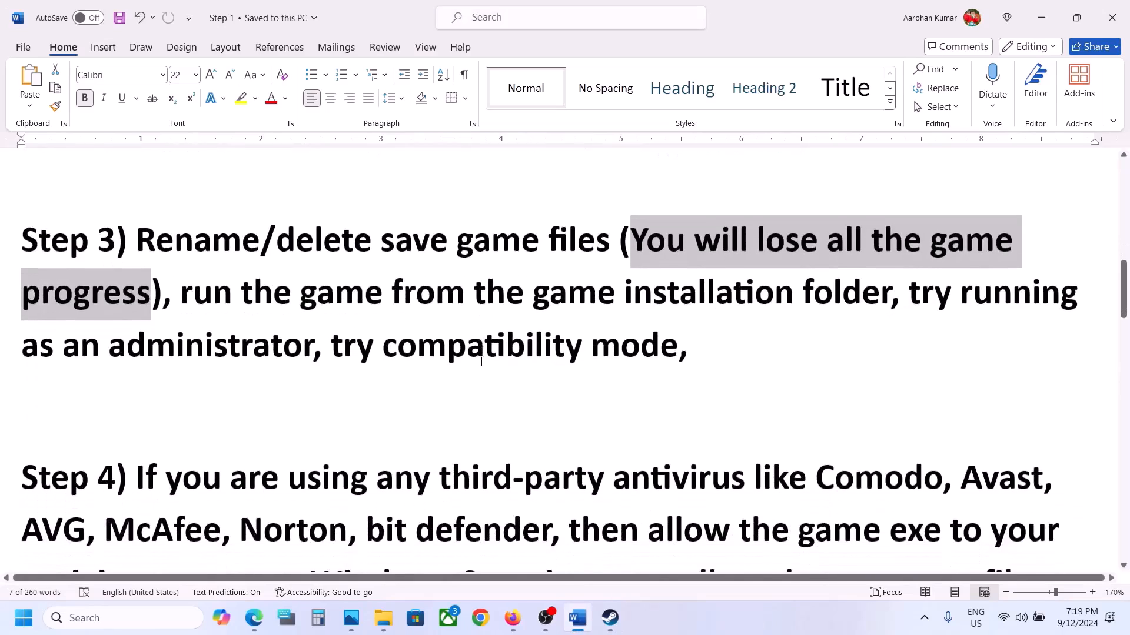
drag(184, 288, 856, 293)
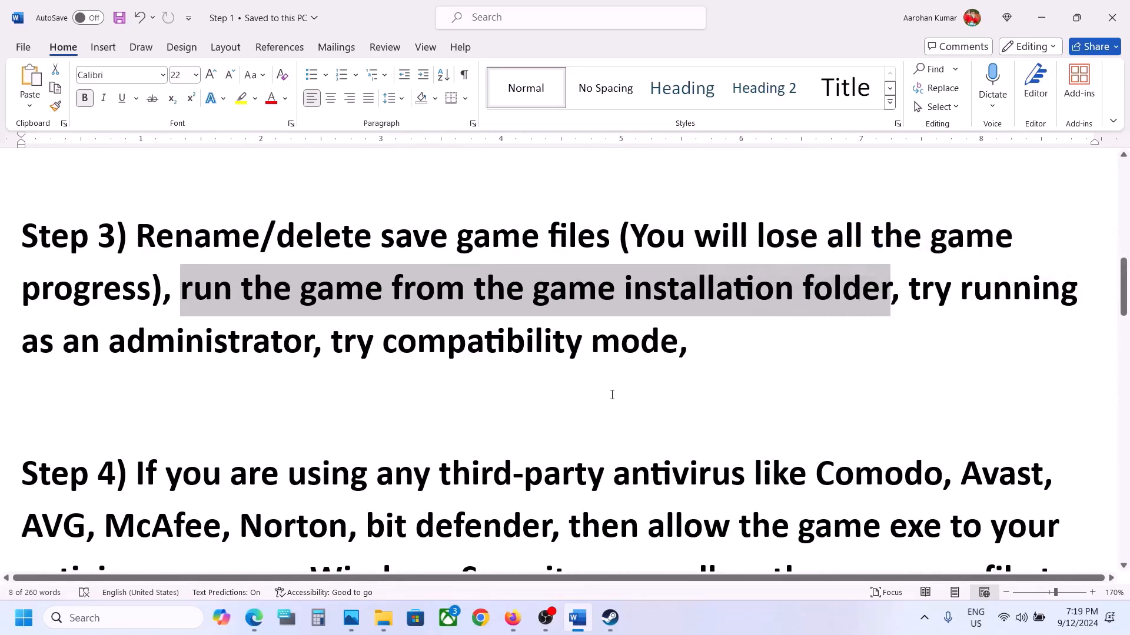
Switch to Steam and open Zero Hour's local installation folder from the library.
click(610, 618)
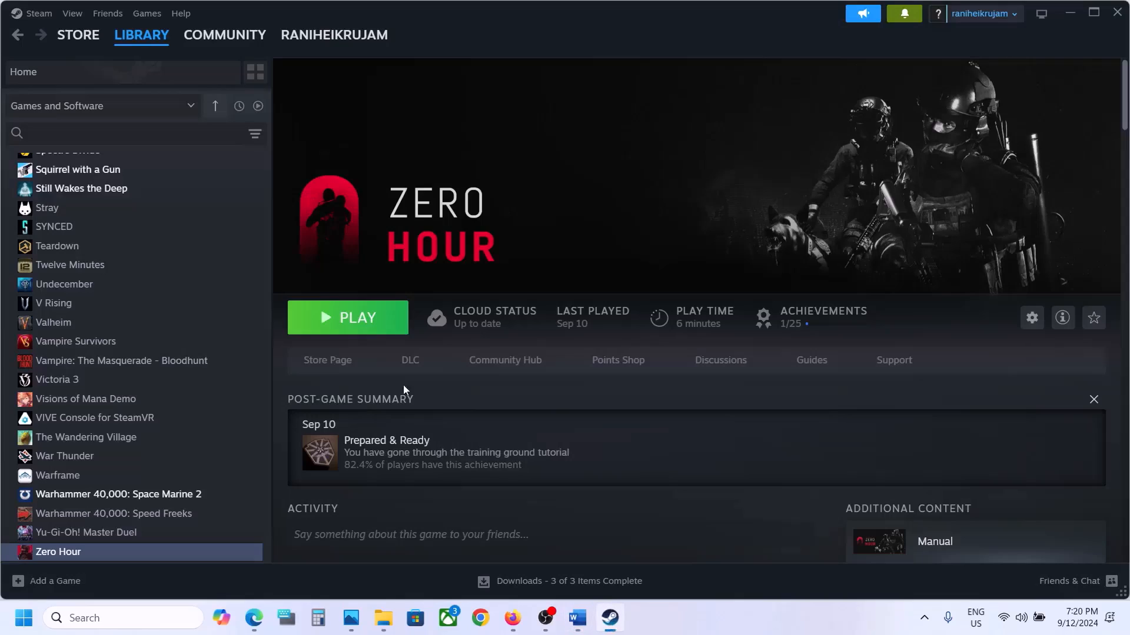
click(121, 553)
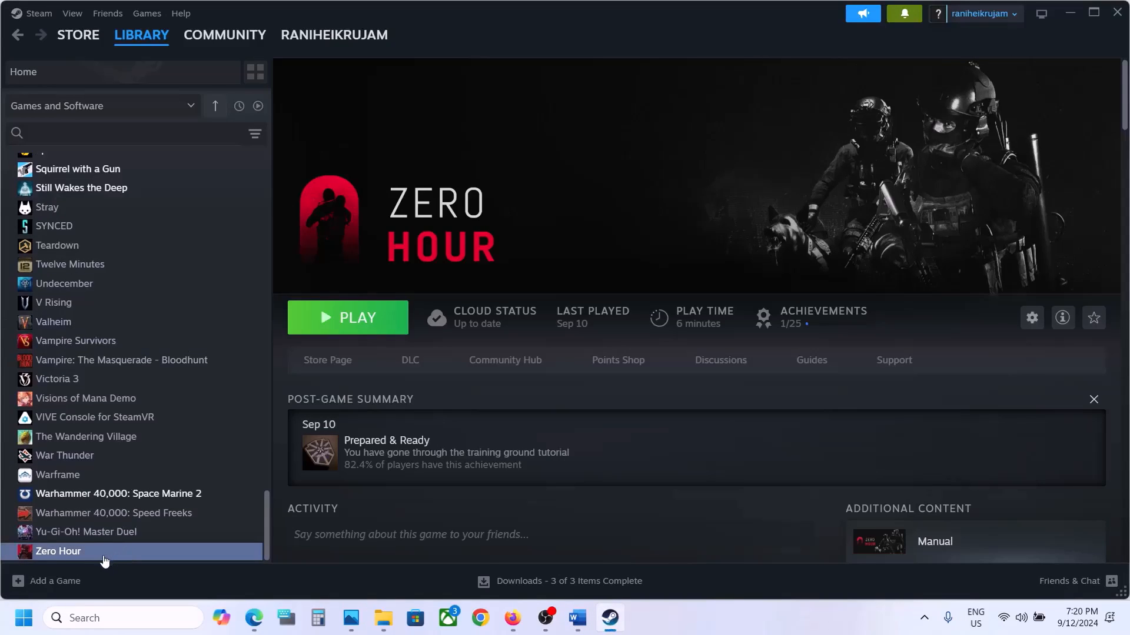
right_click(105, 561)
mouse_move(152, 518)
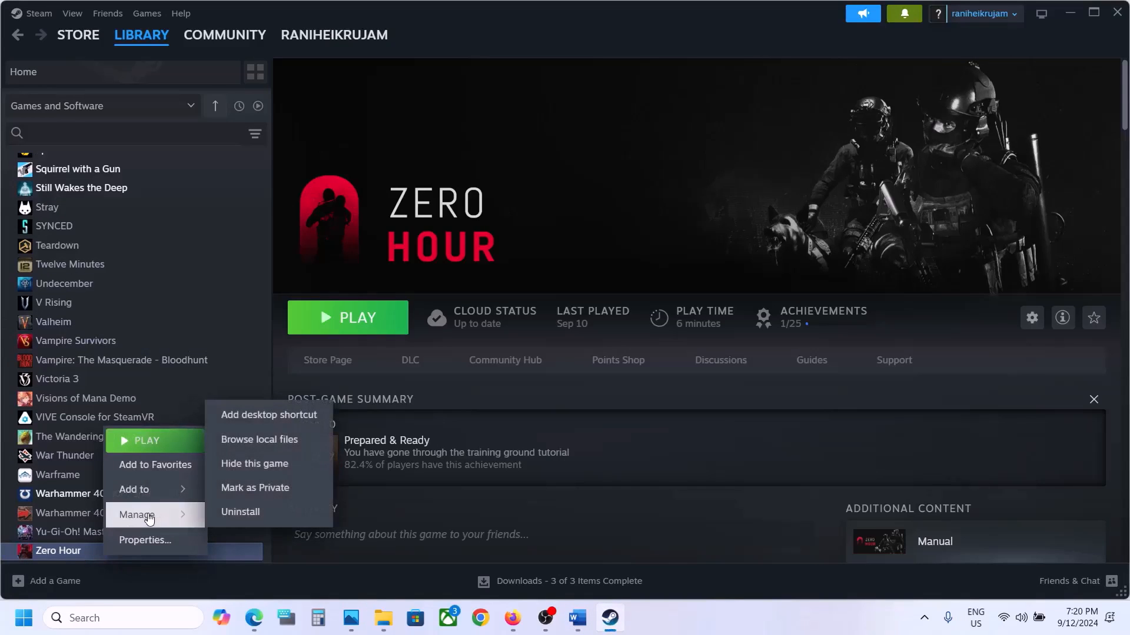
click(289, 449)
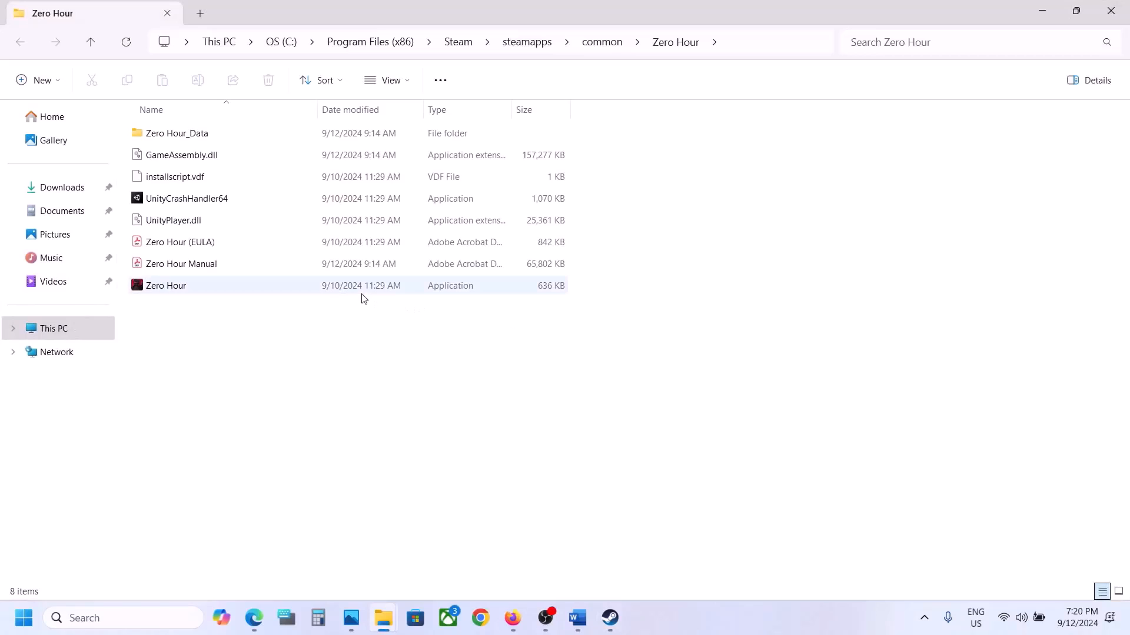
Set the Zero Hour application to run as an administrator and apply the change.
click(215, 292)
right_click(212, 291)
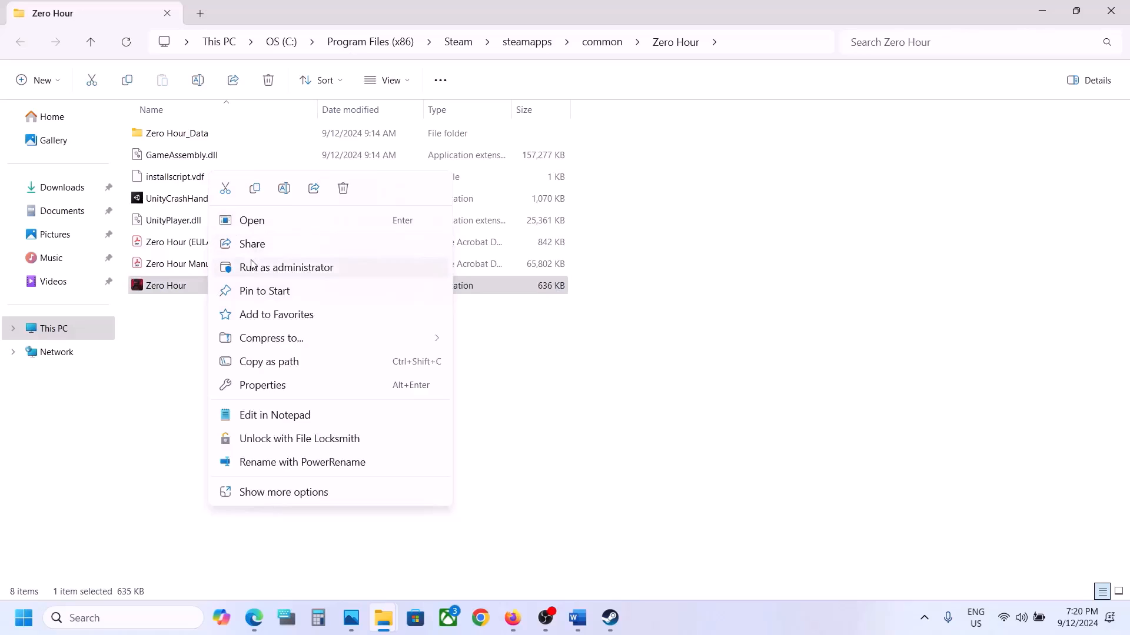
click(263, 385)
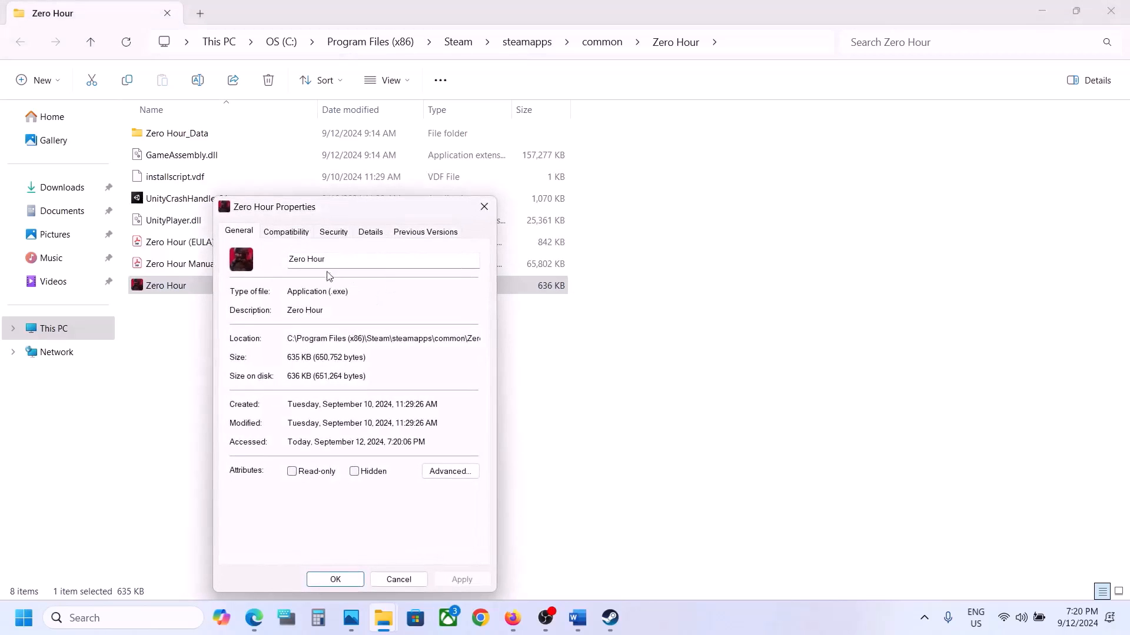
click(287, 234)
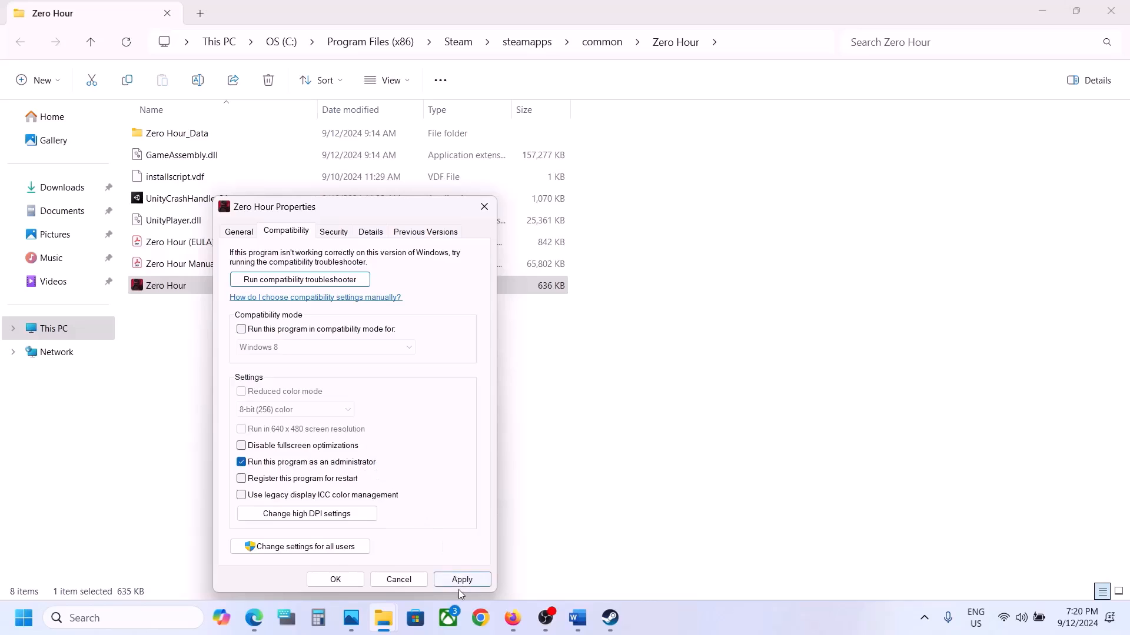
click(460, 582)
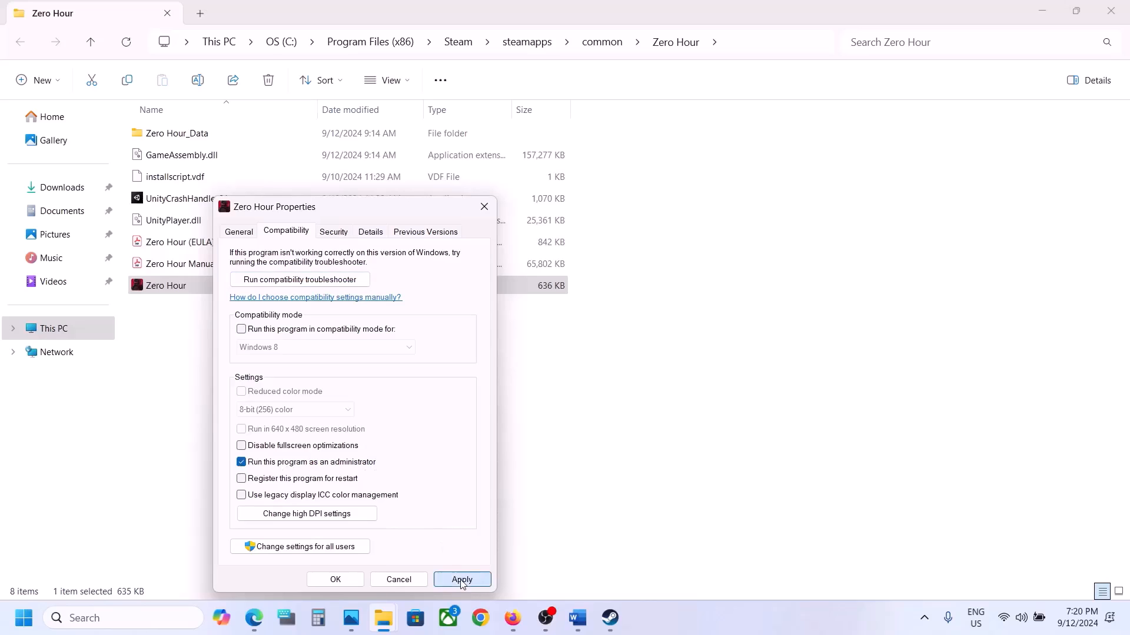
click(336, 580)
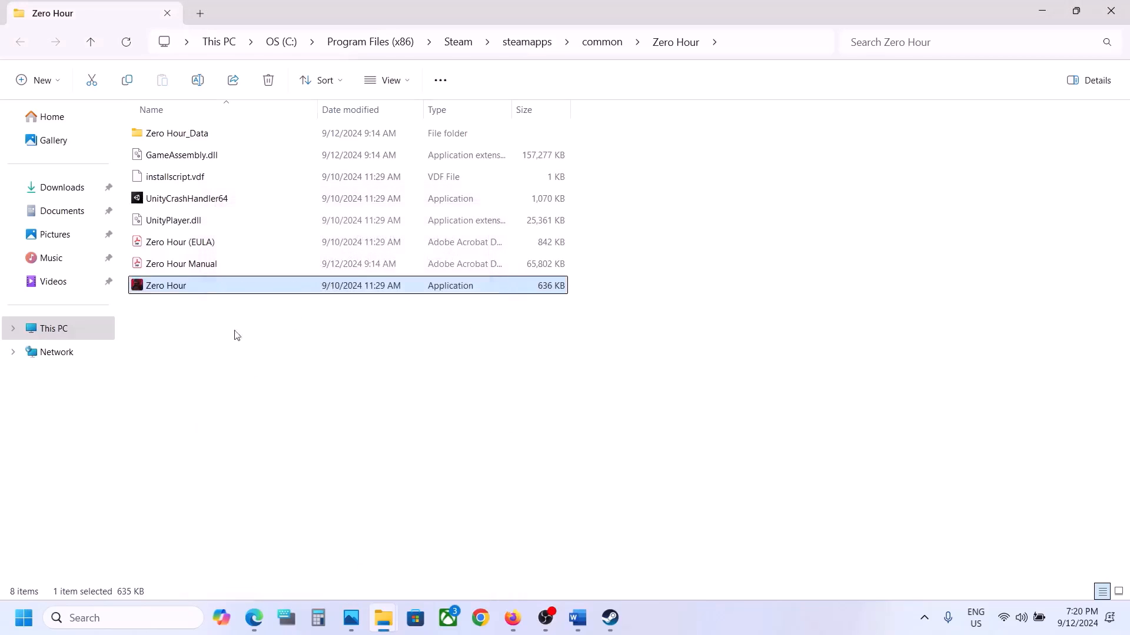
Enable compatibility mode for Windows 8 on the Zero Hour application and apply it.
right_click(205, 285)
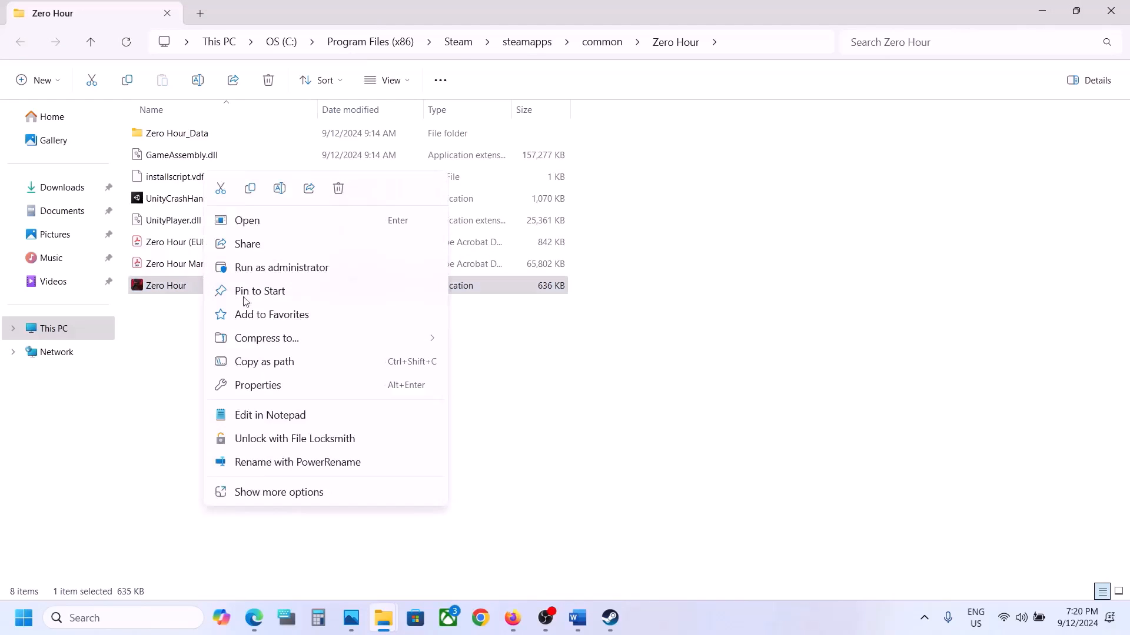
click(263, 386)
click(305, 236)
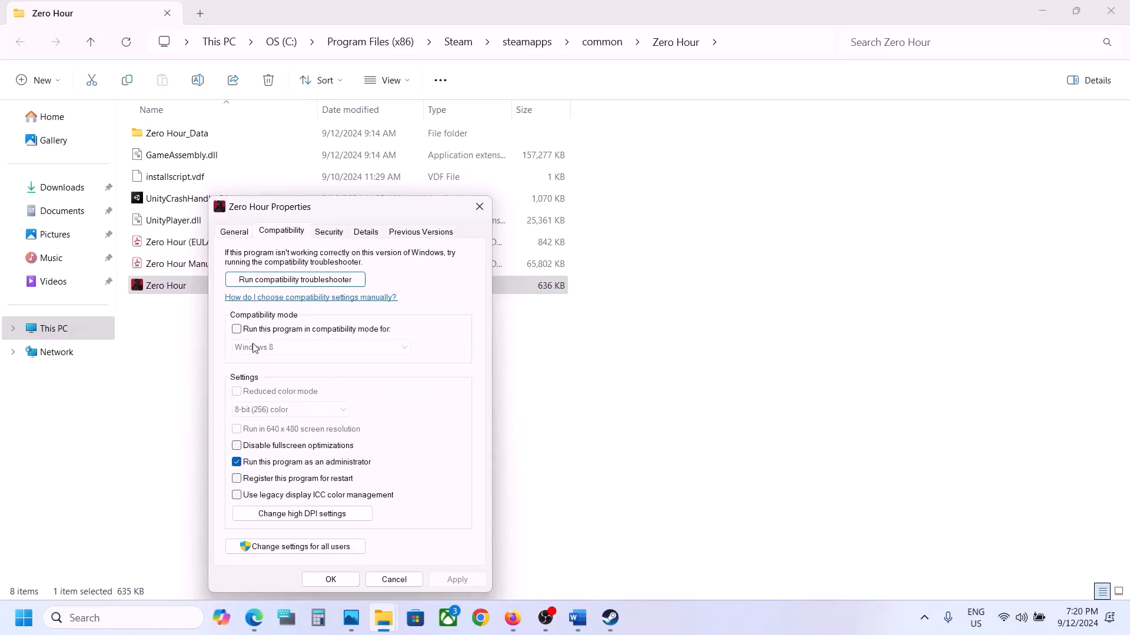
click(238, 331)
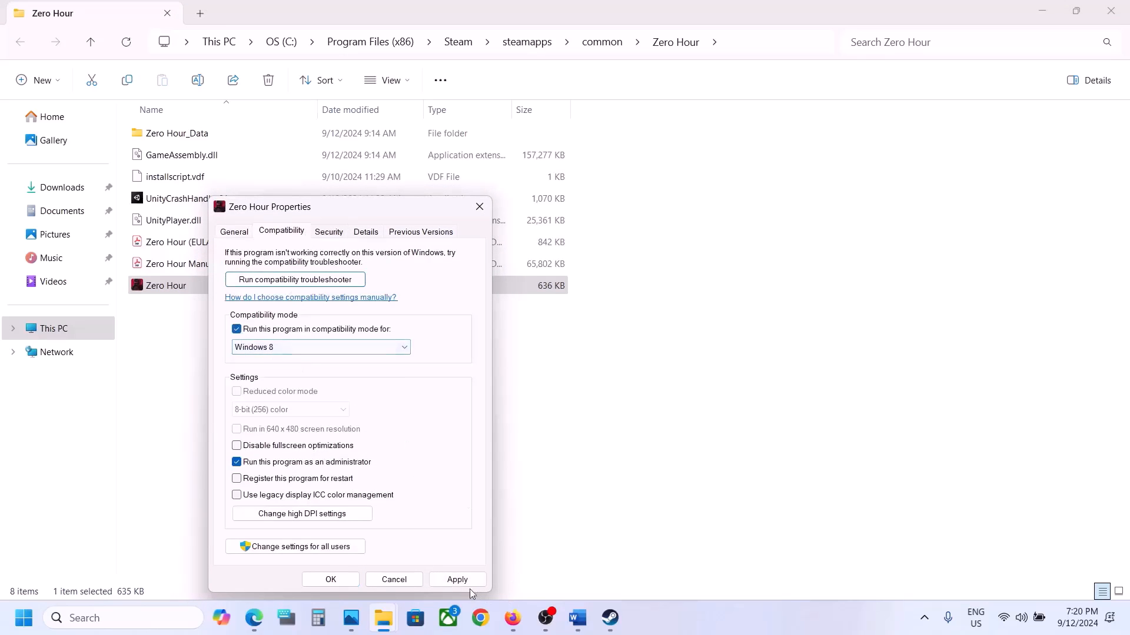
click(457, 579)
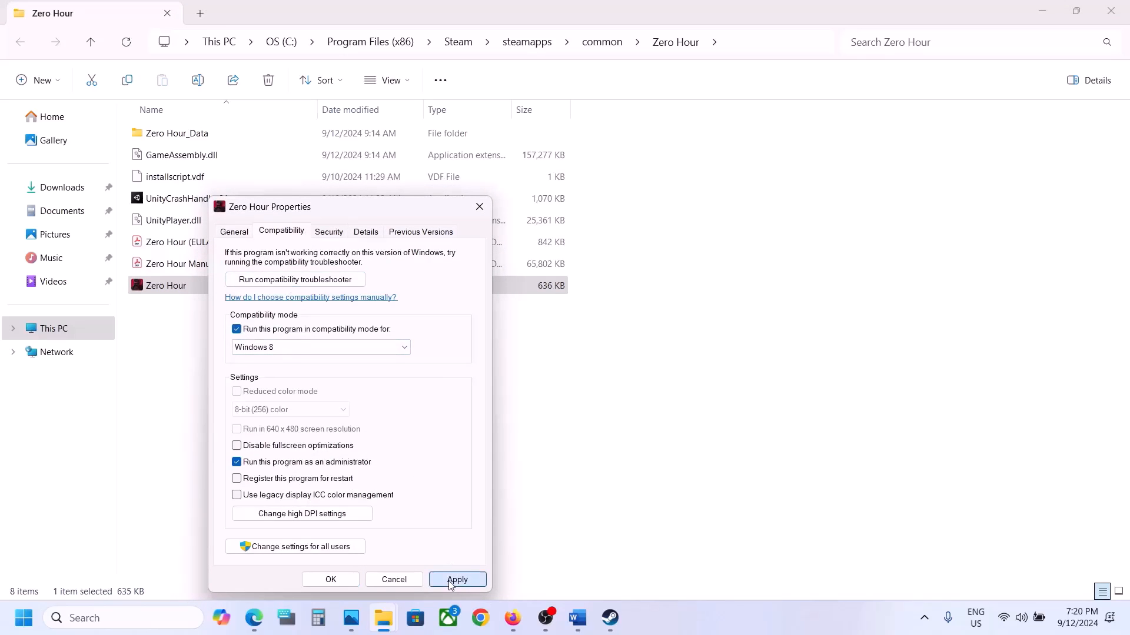
click(340, 583)
Change the Zero Hour application's compatibility mode to Windows 7 and disable fullscreen optimizations.
right_click(168, 284)
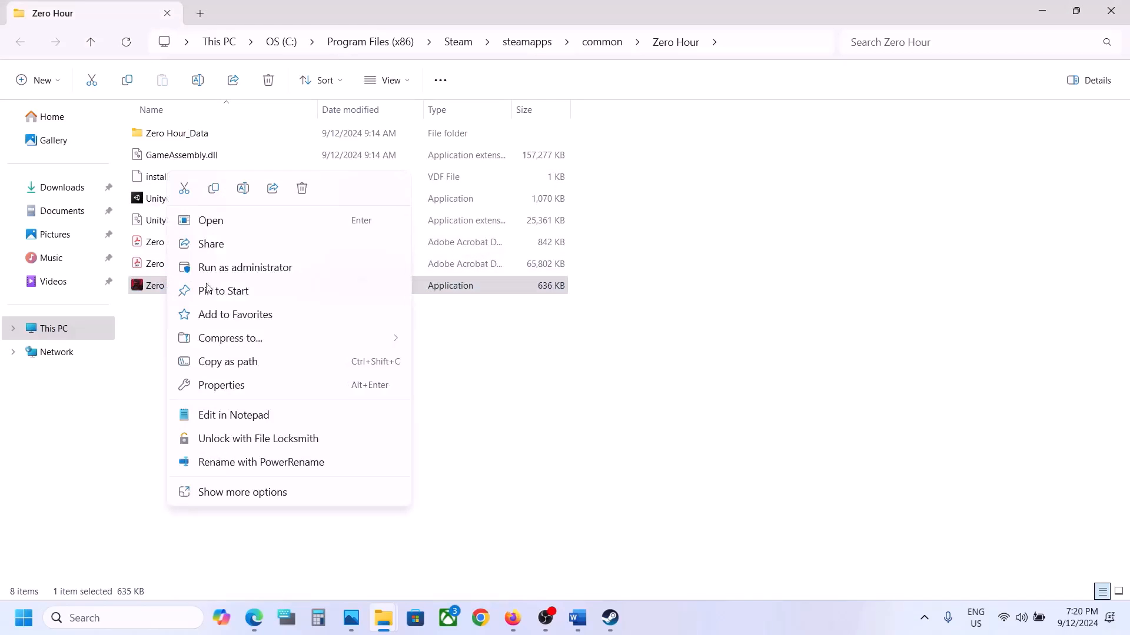
click(222, 386)
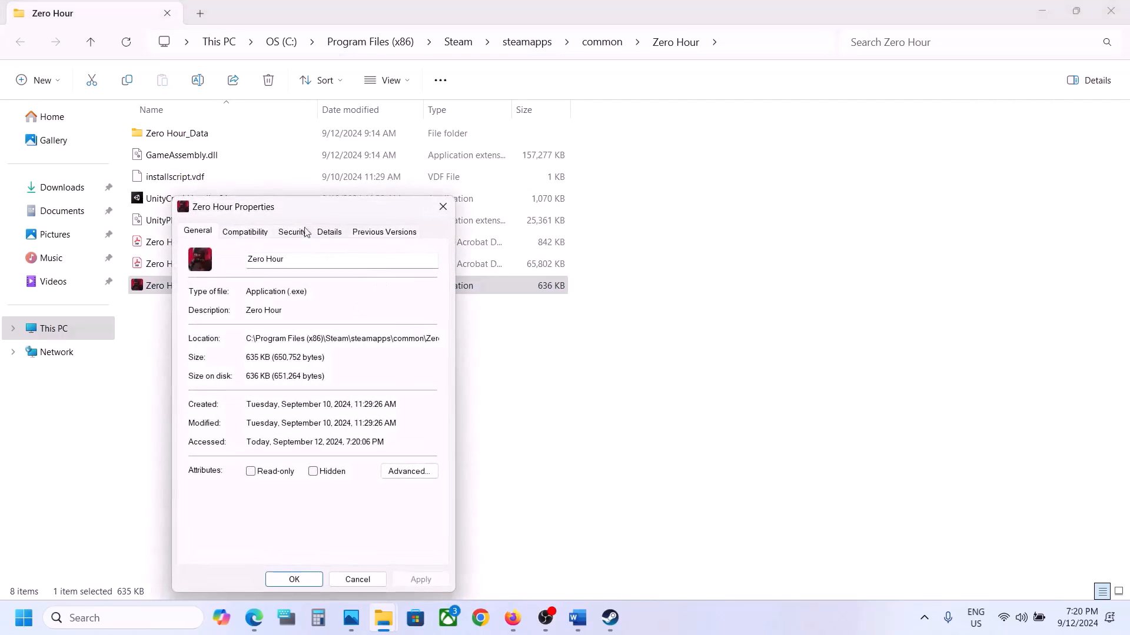
click(256, 235)
click(234, 348)
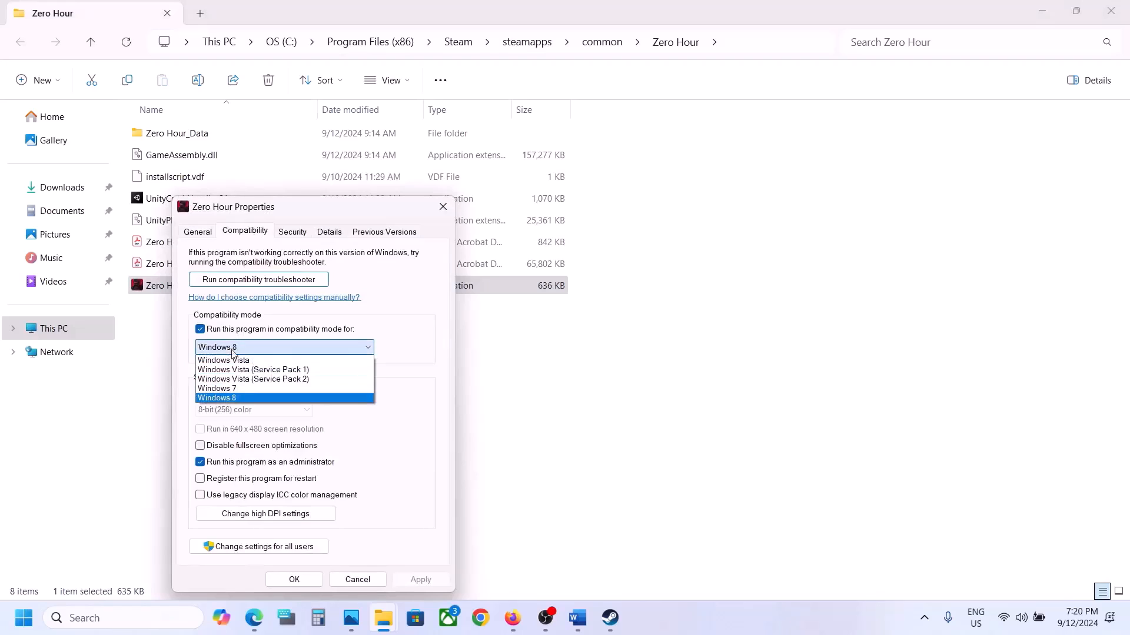
click(229, 388)
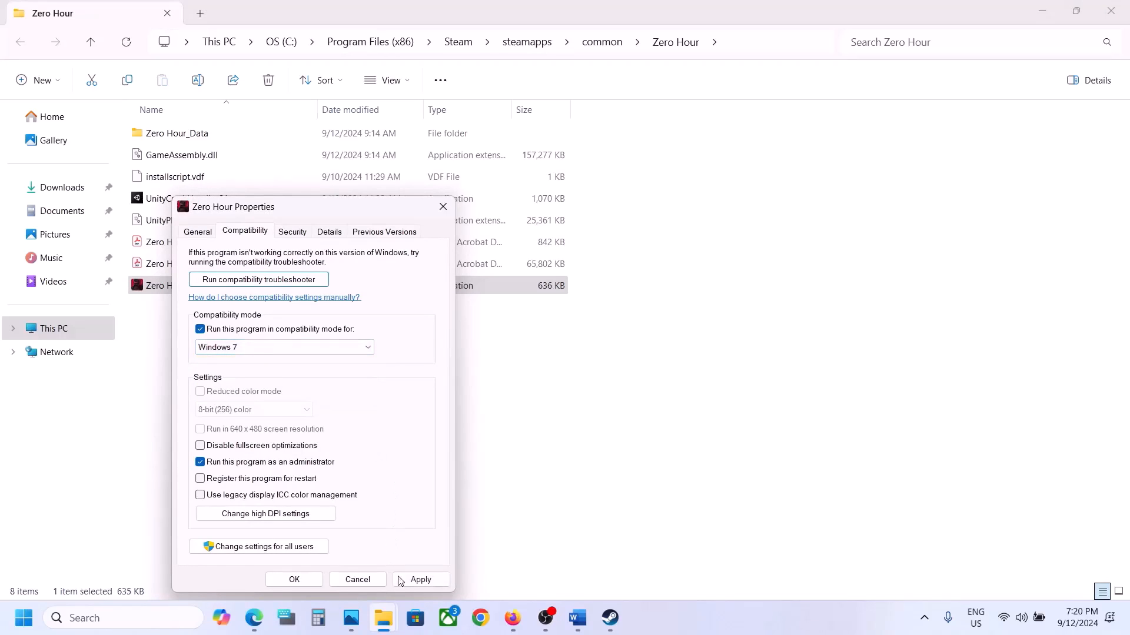
click(403, 584)
click(201, 446)
click(420, 580)
click(295, 579)
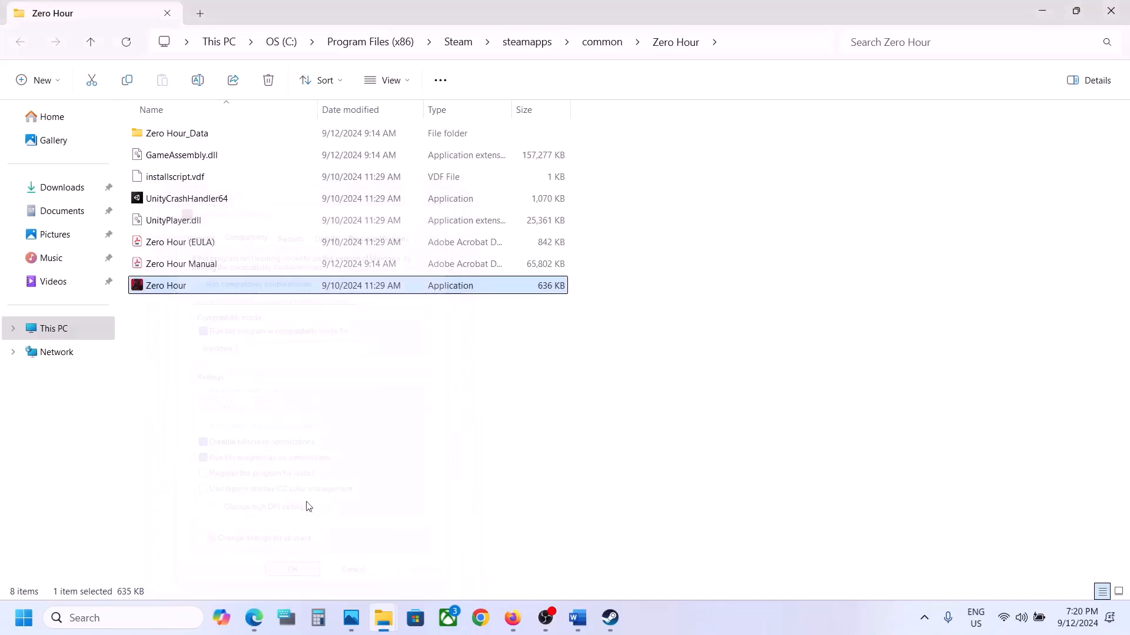
Turn off Zero Hour's compatibility mode, Disable fullscreen optimizations and run-as-administrator options, apply, and close the installation folder.
right_click(185, 290)
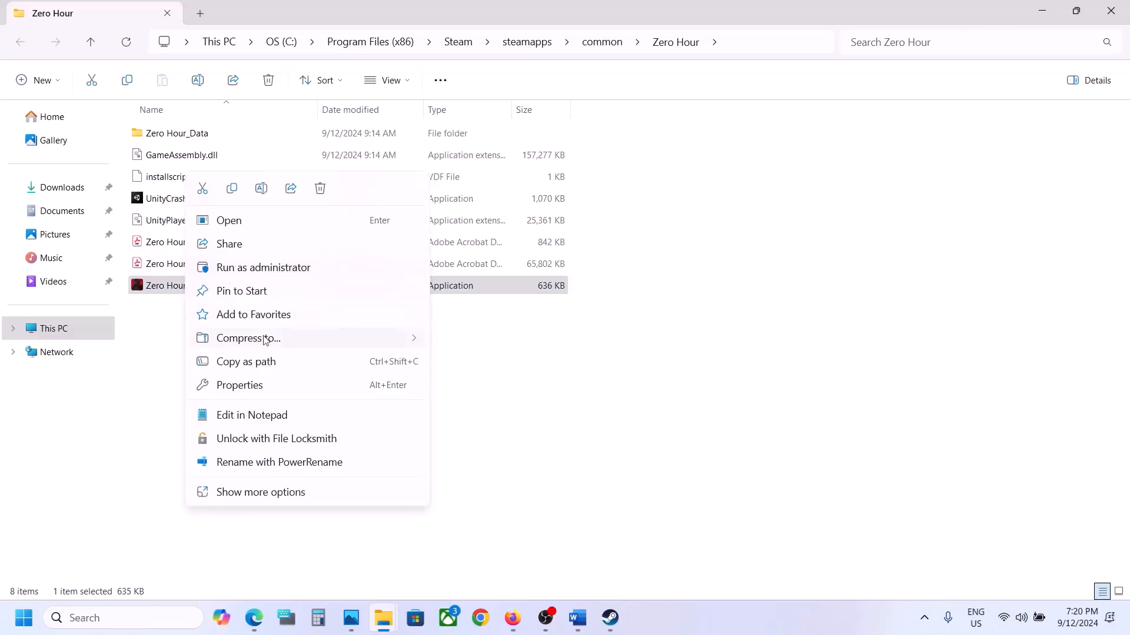
click(254, 385)
click(266, 233)
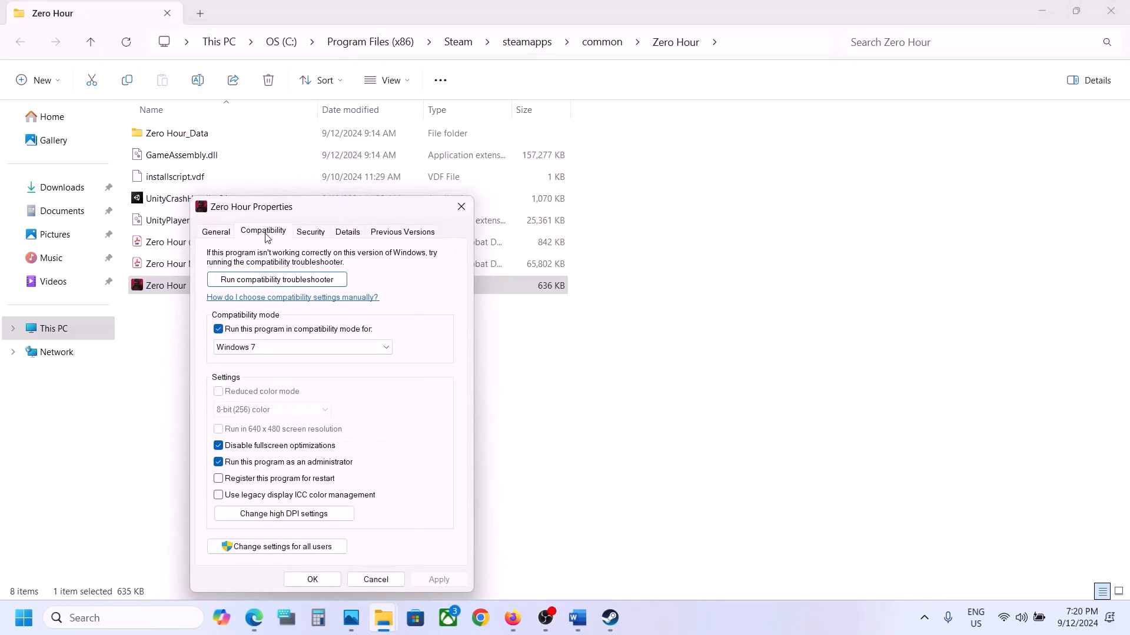
click(219, 331)
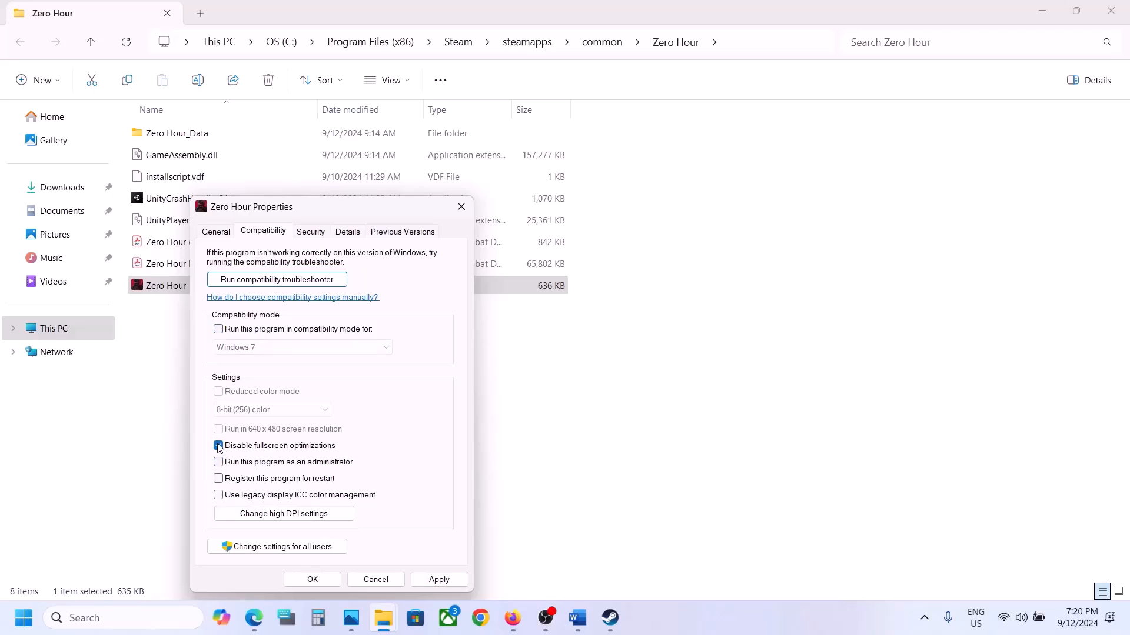
click(436, 579)
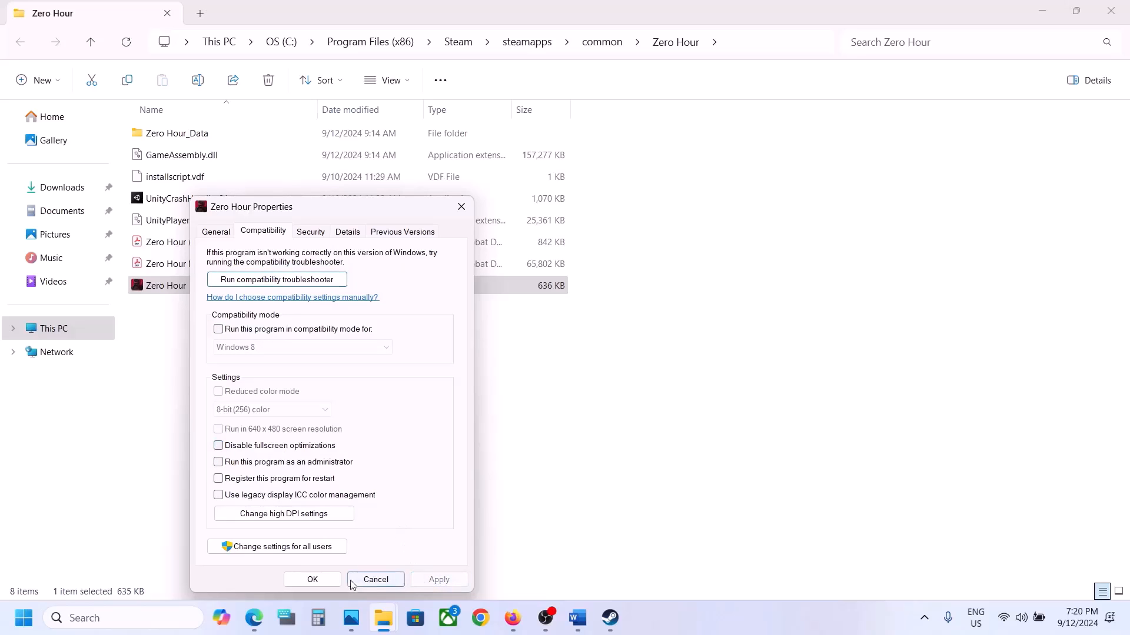
click(320, 581)
click(1127, 3)
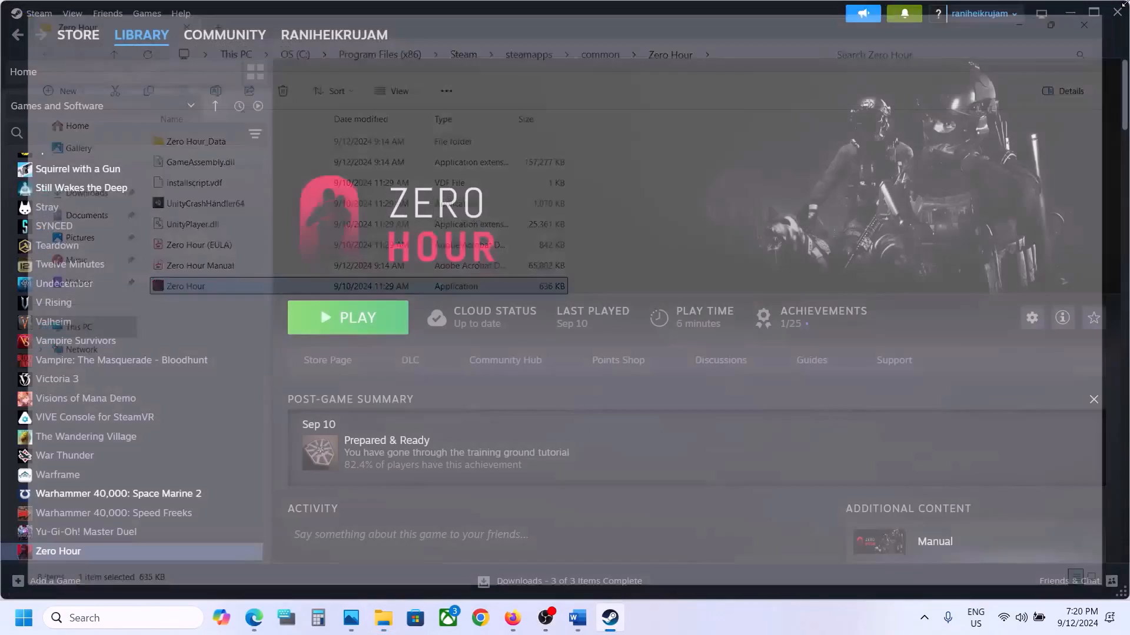
Return to the Word document and highlight Step 4's advice on third-party antivirus programs and Windows Security.
click(577, 617)
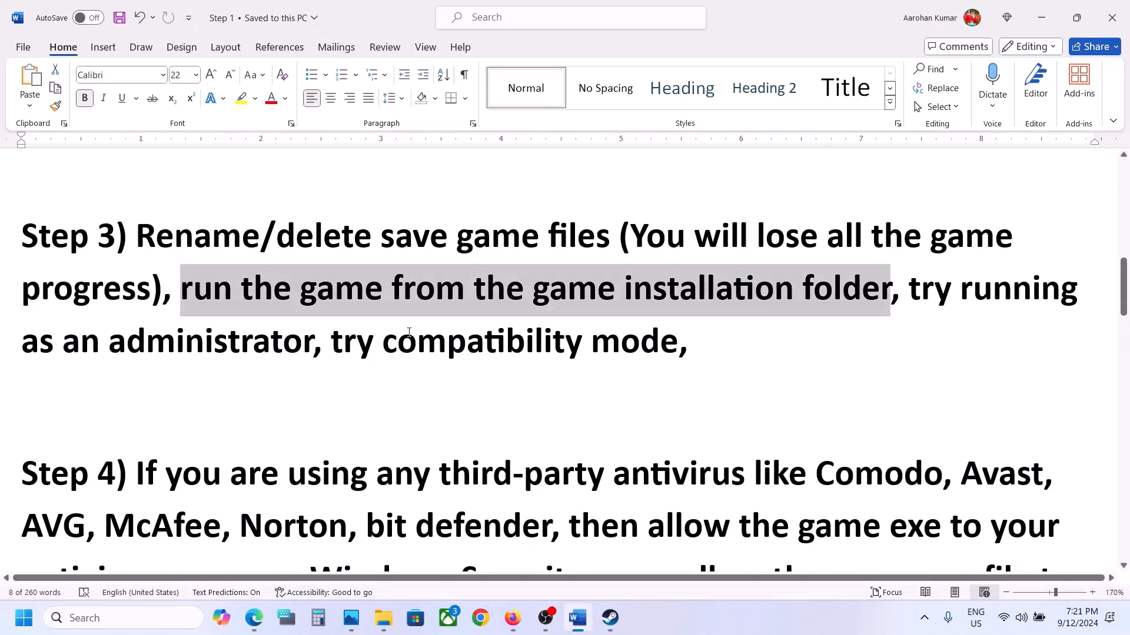
scroll(409, 332, down, 2)
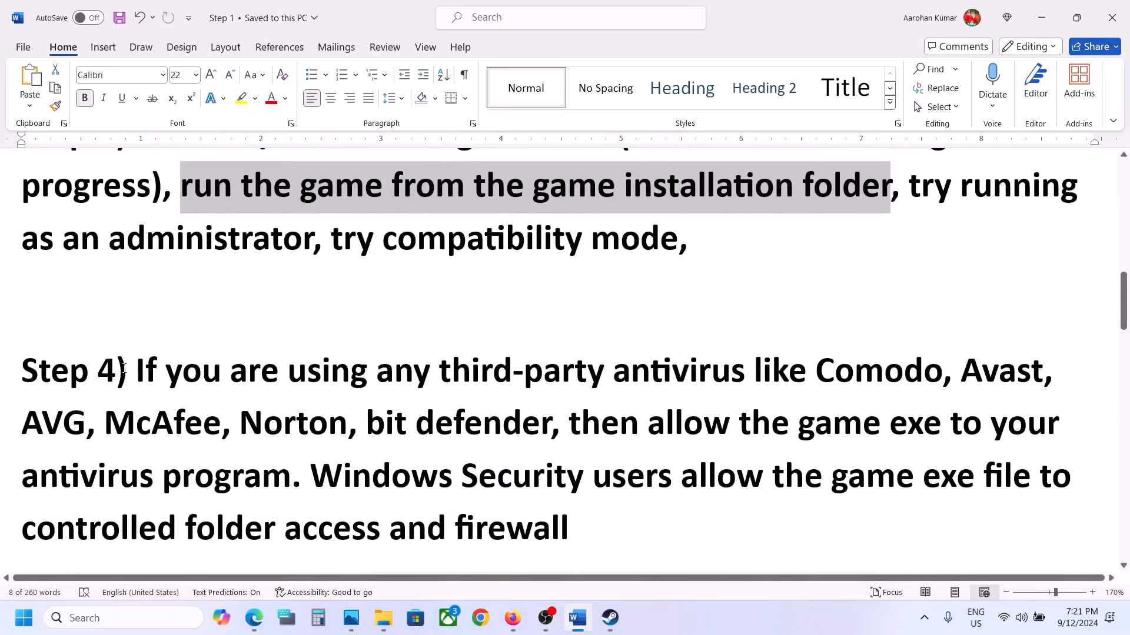
drag(117, 370, 591, 423)
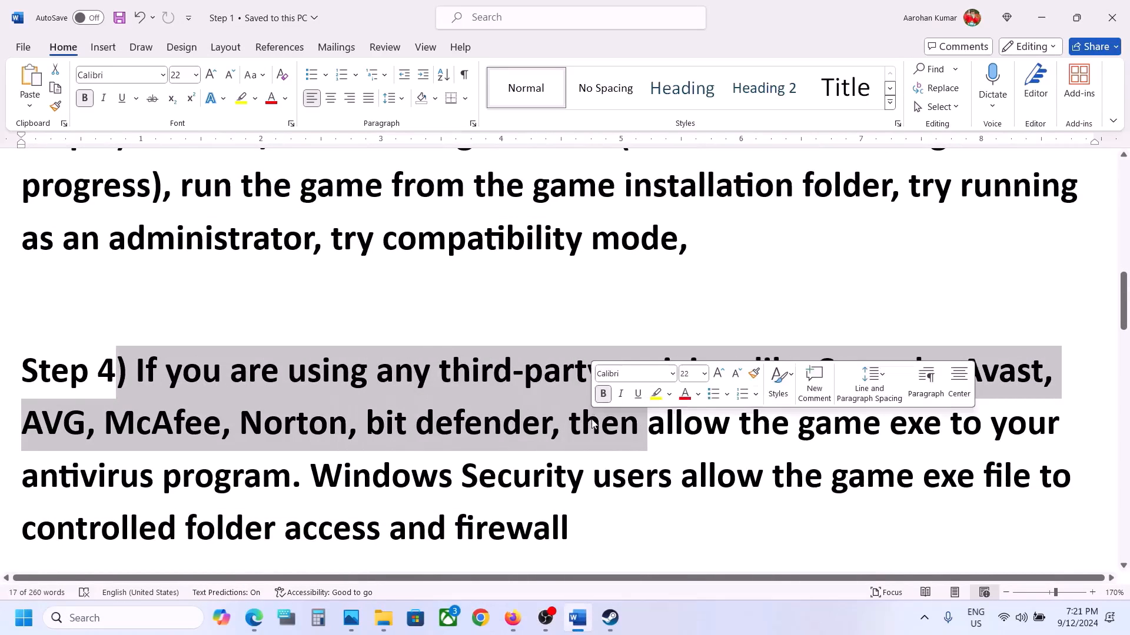
scroll(743, 375, down, 2)
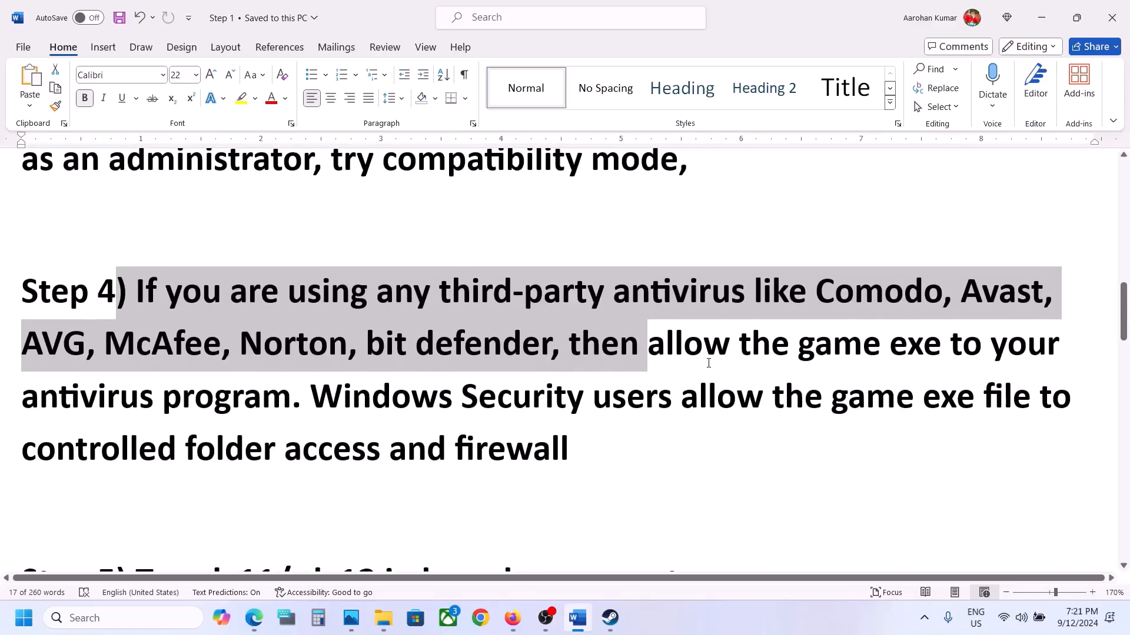
click(708, 363)
drag(593, 347, 310, 393)
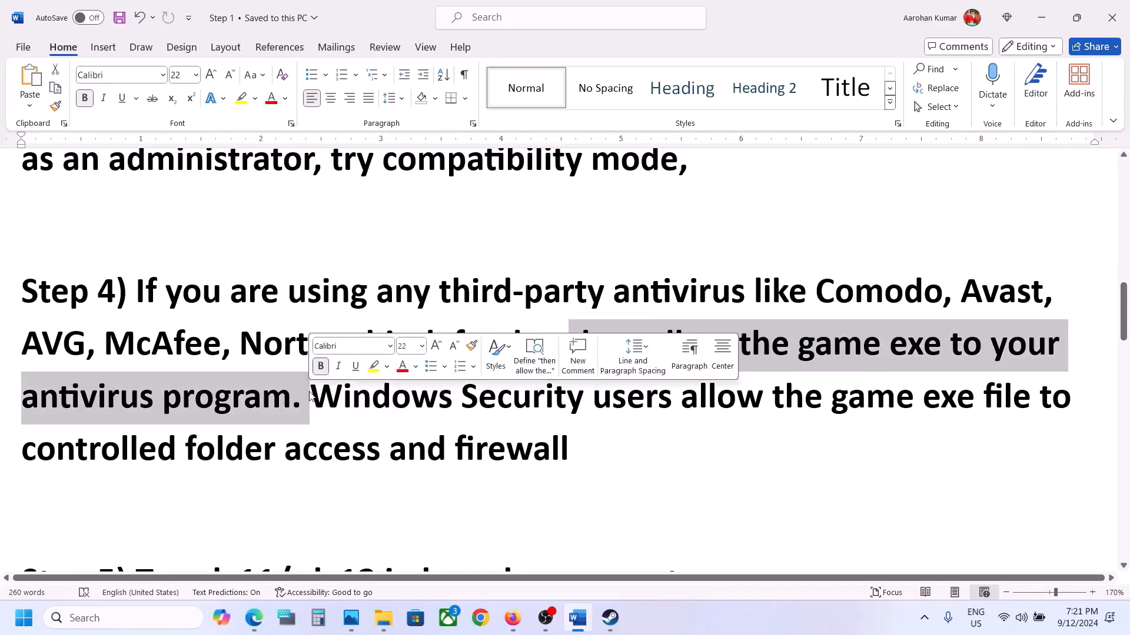
drag(393, 406, 561, 401)
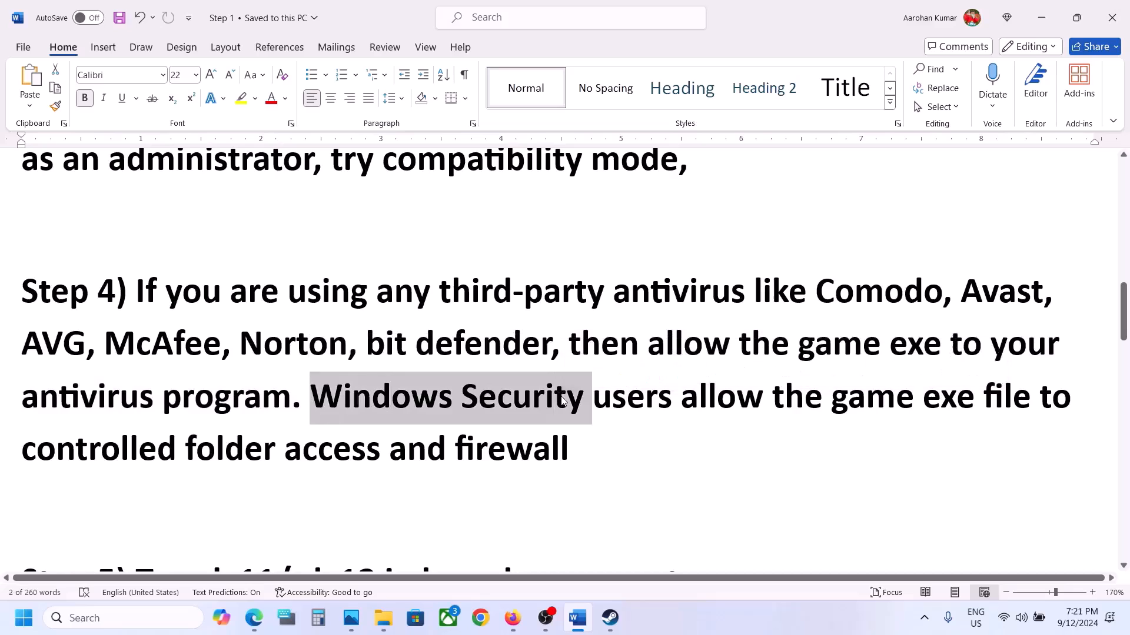
Open Windows Security's ransomware protection and show the apps allowed through Controlled folder access.
key(super+i)
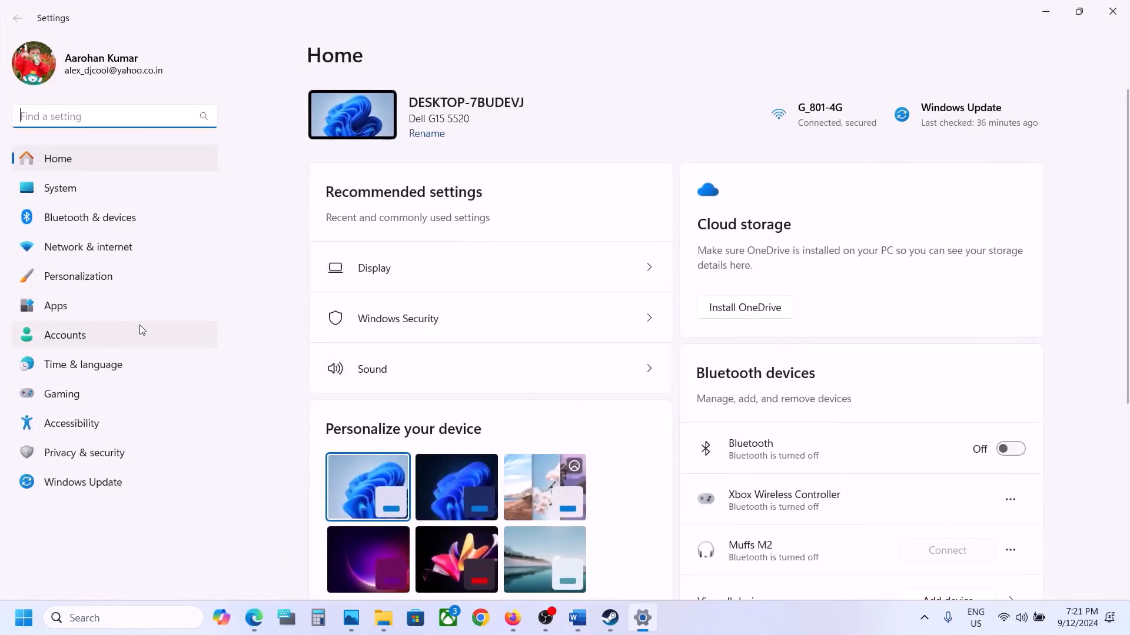
click(76, 454)
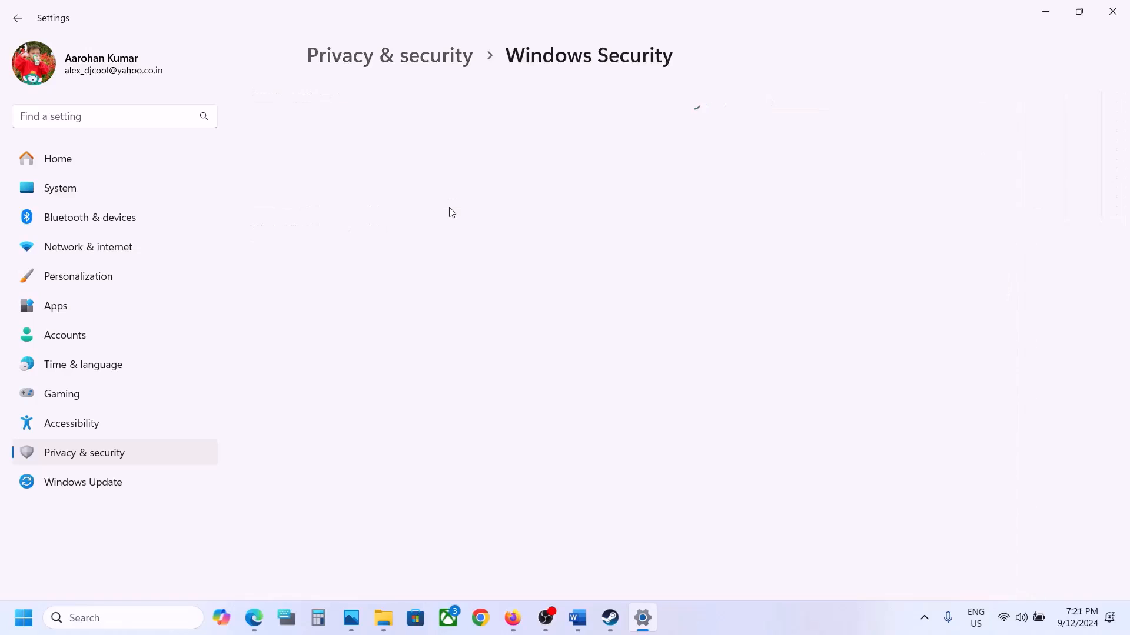
click(421, 219)
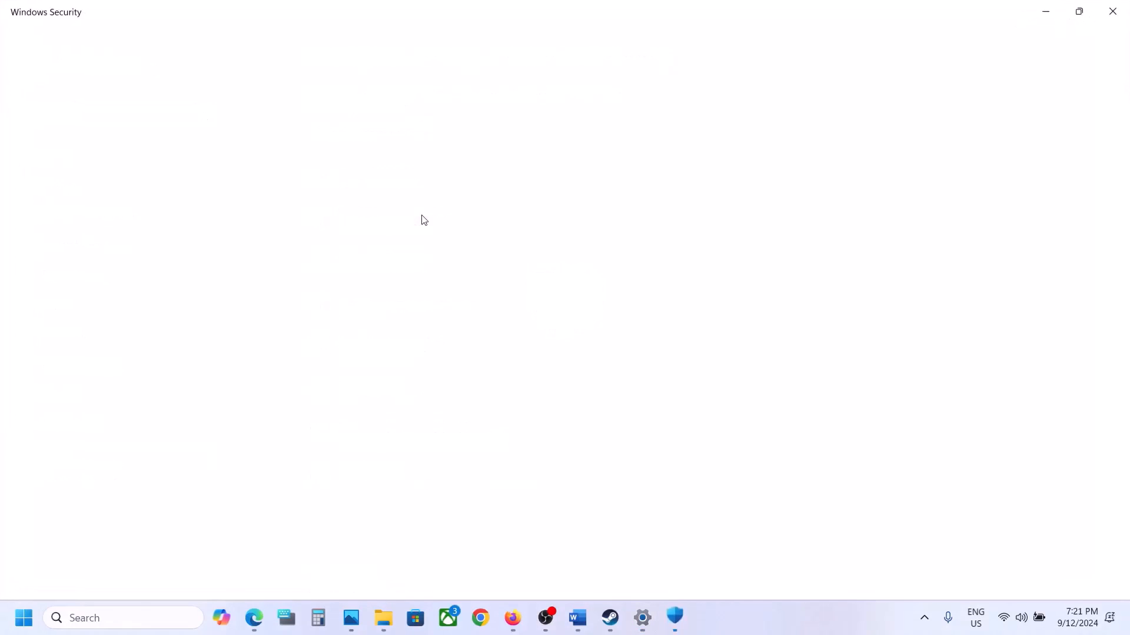
scroll(422, 219, down, 3)
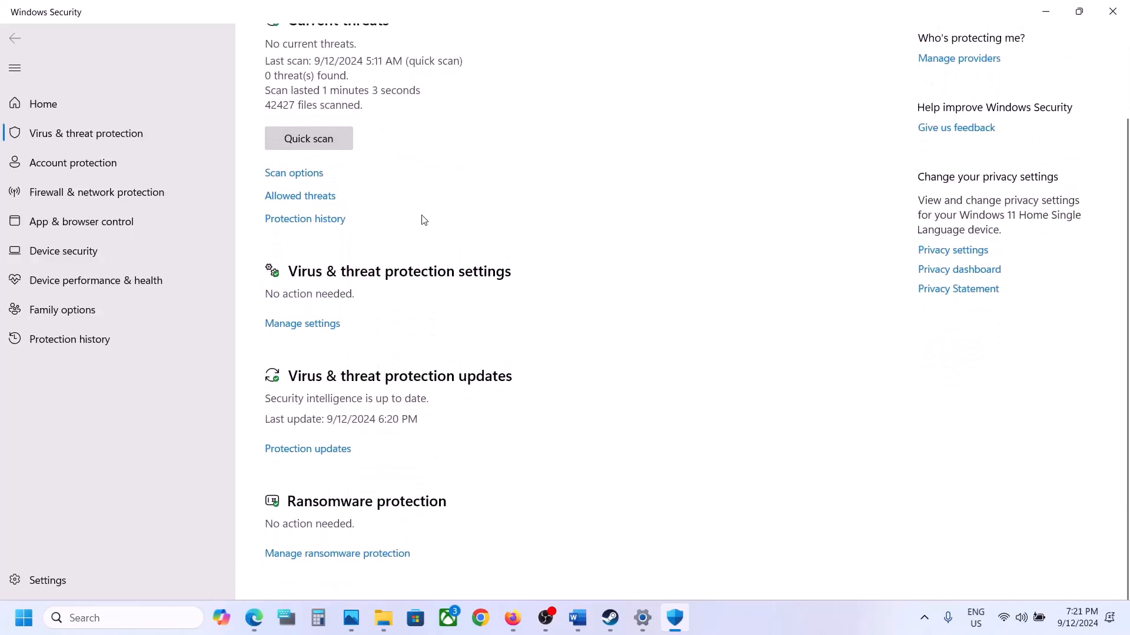
click(351, 553)
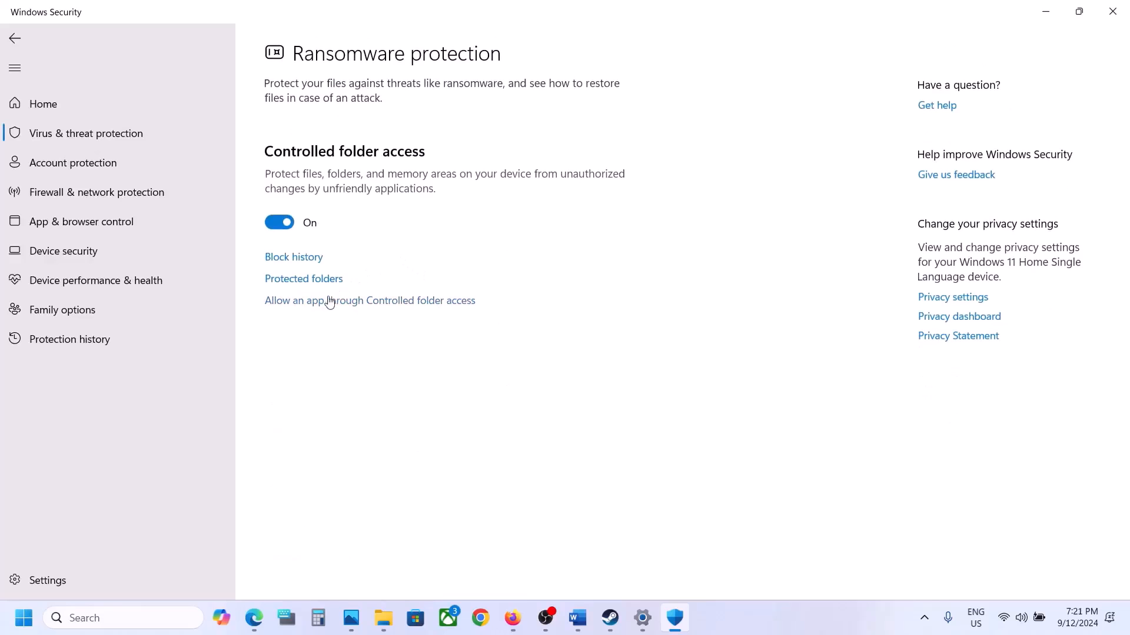
click(360, 302)
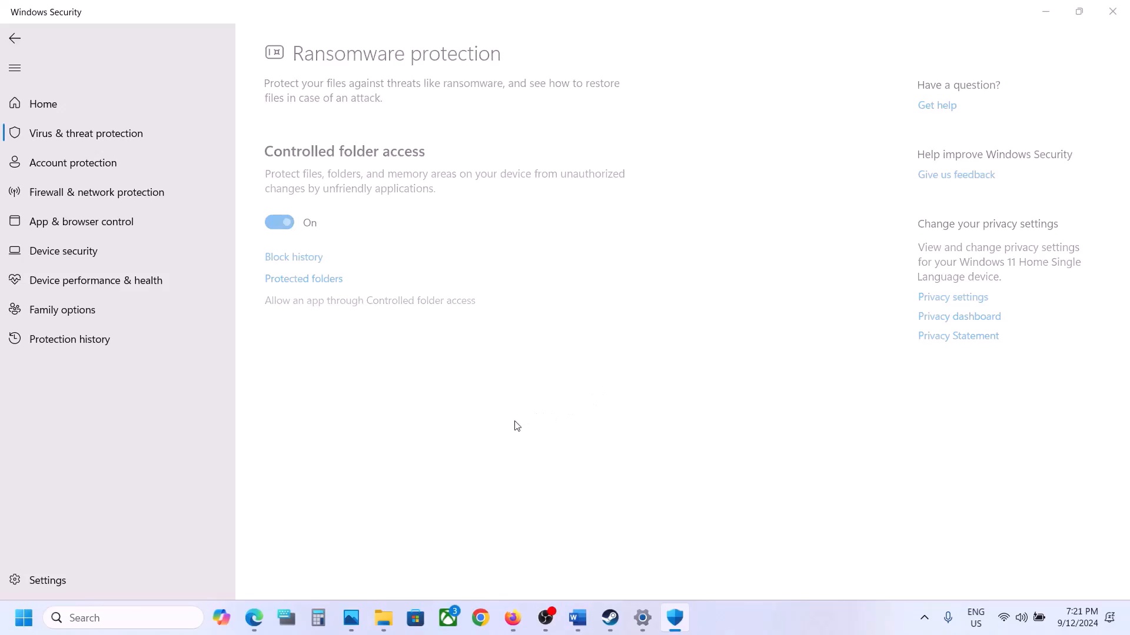
scroll(514, 424, down, 3)
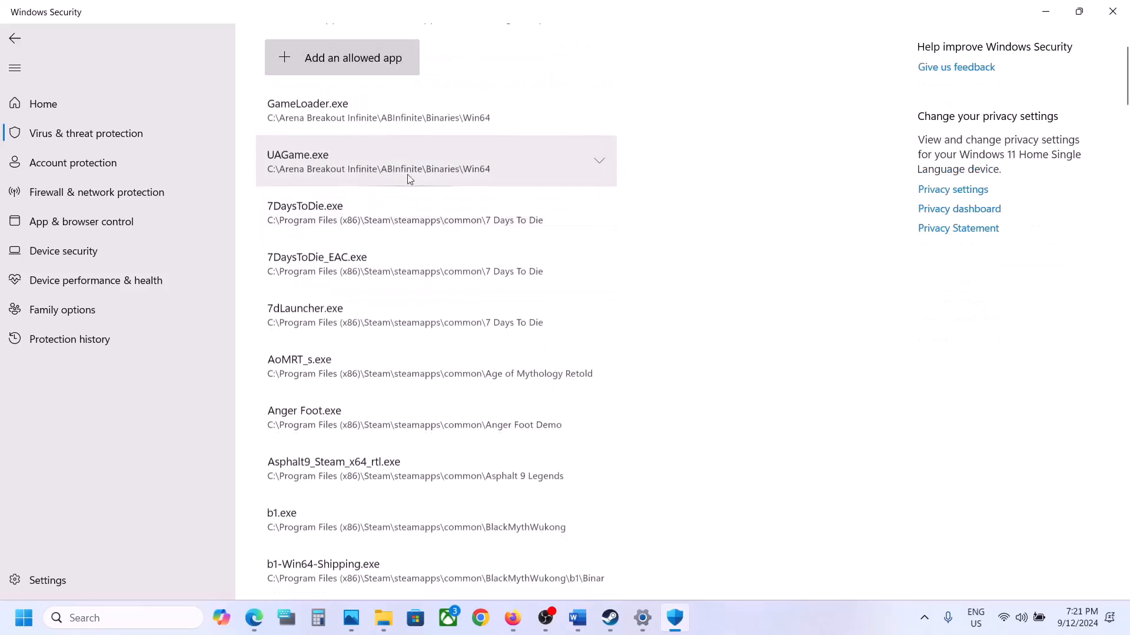
Allow the Zero Hour application from C:\Program Files (x86)\Steam\steamapps\common\Zero Hour through Controlled folder access.
click(348, 69)
click(339, 115)
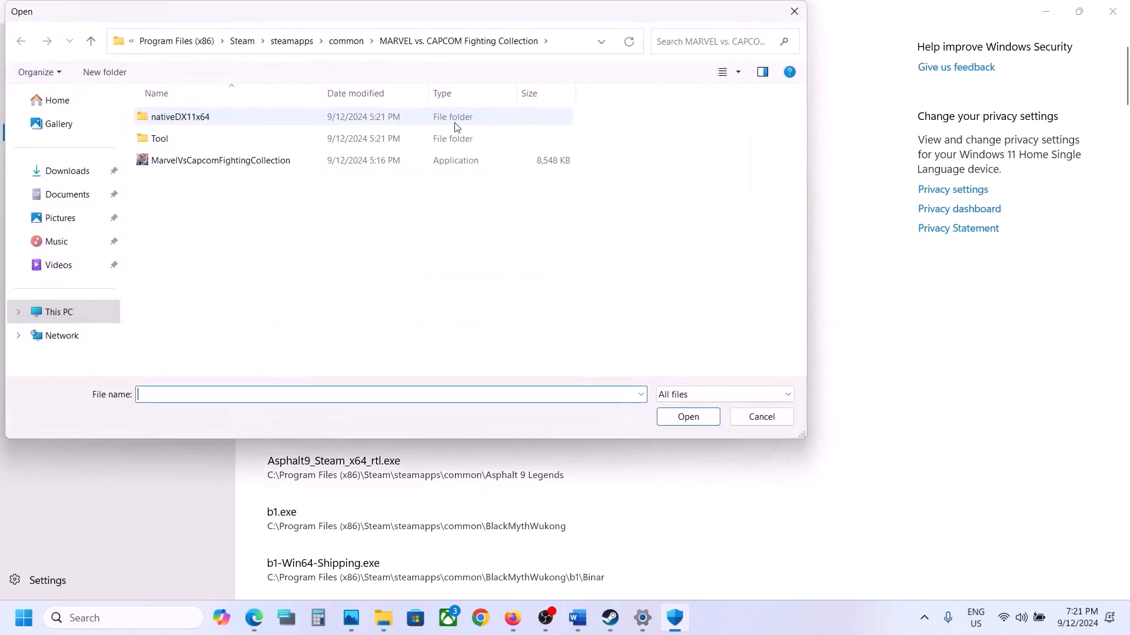
click(76, 308)
double_click(230, 138)
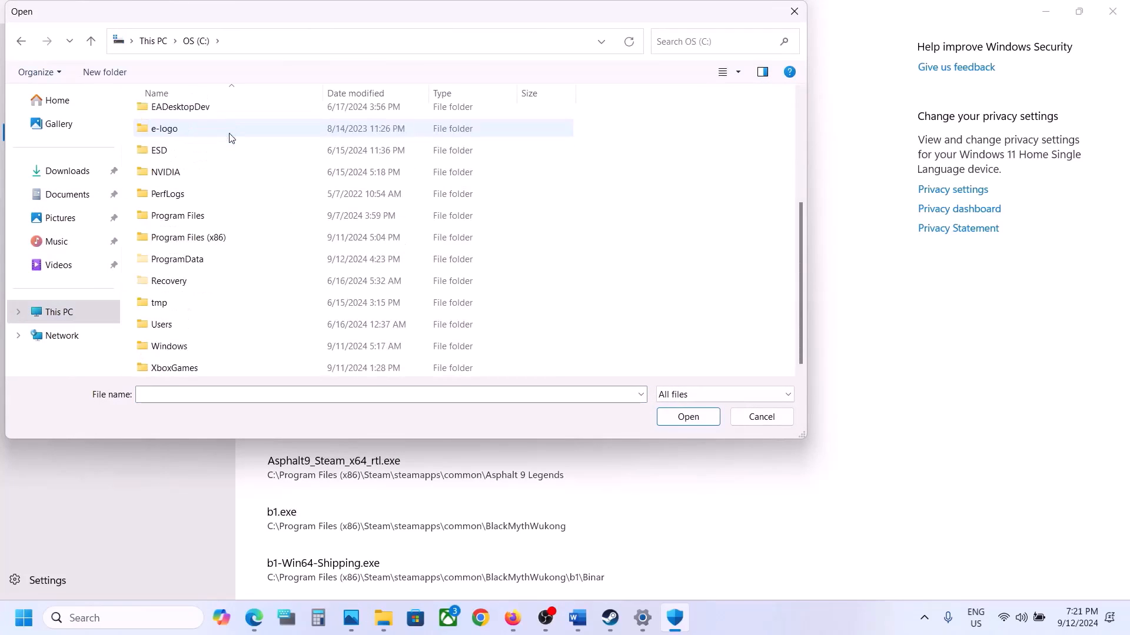
double_click(224, 237)
scroll(236, 232, down, 2)
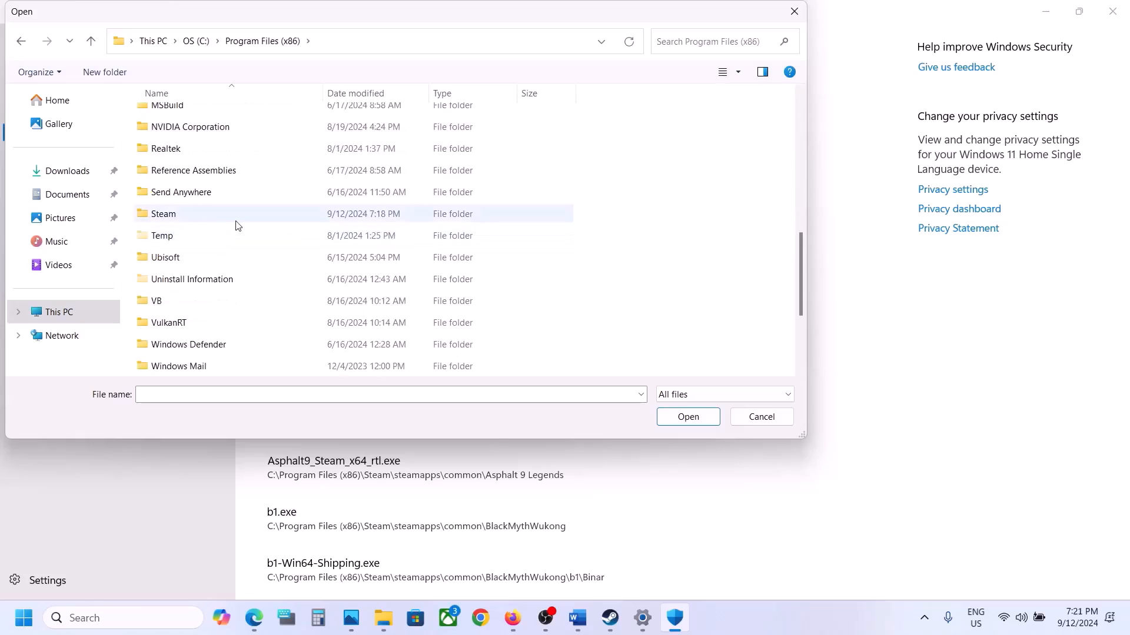
double_click(213, 219)
scroll(212, 226, down, 4)
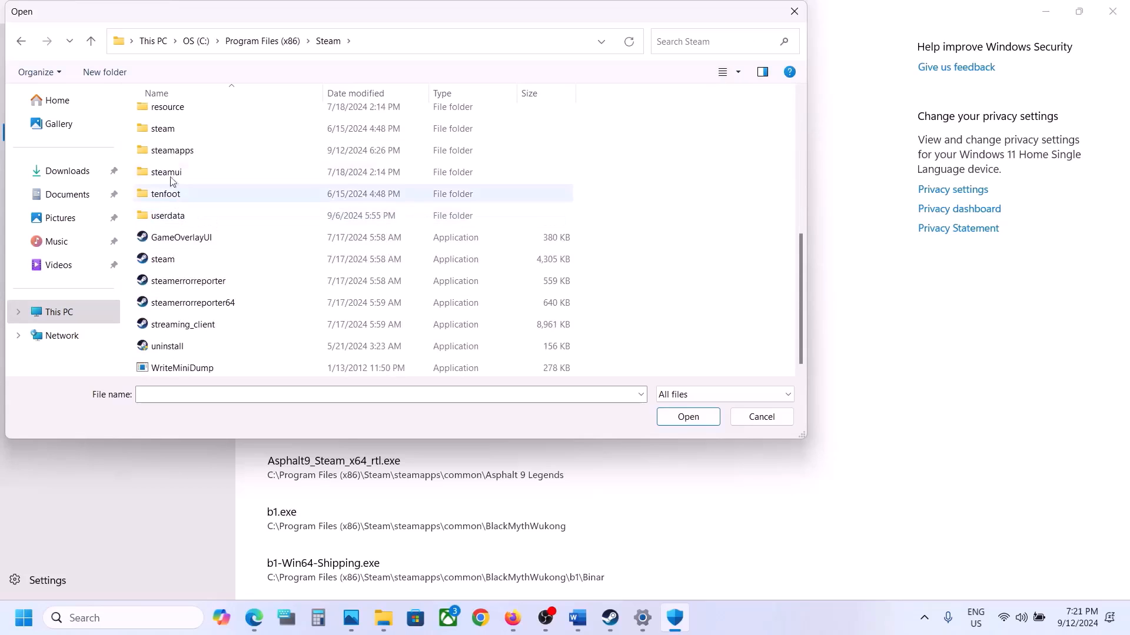
double_click(172, 153)
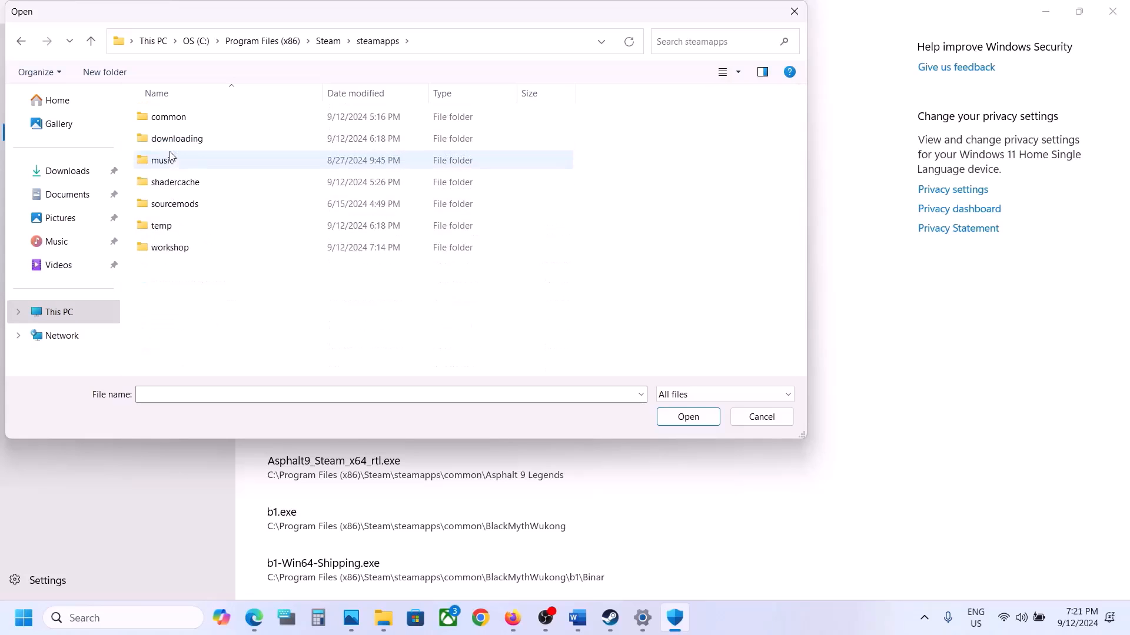
double_click(169, 118)
double_click(183, 293)
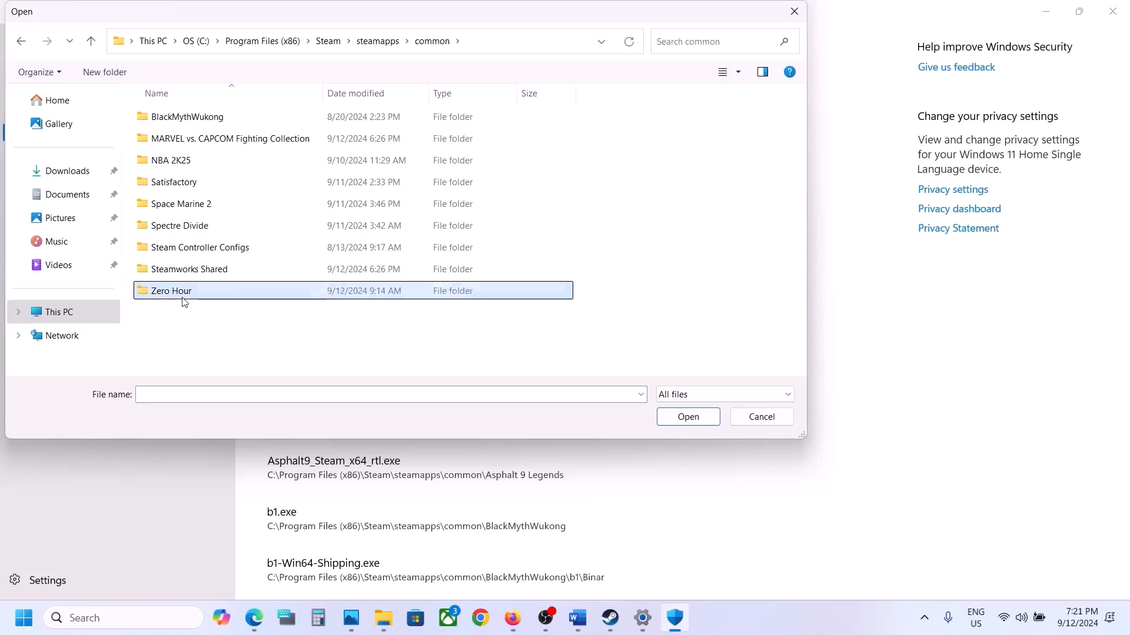
click(187, 165)
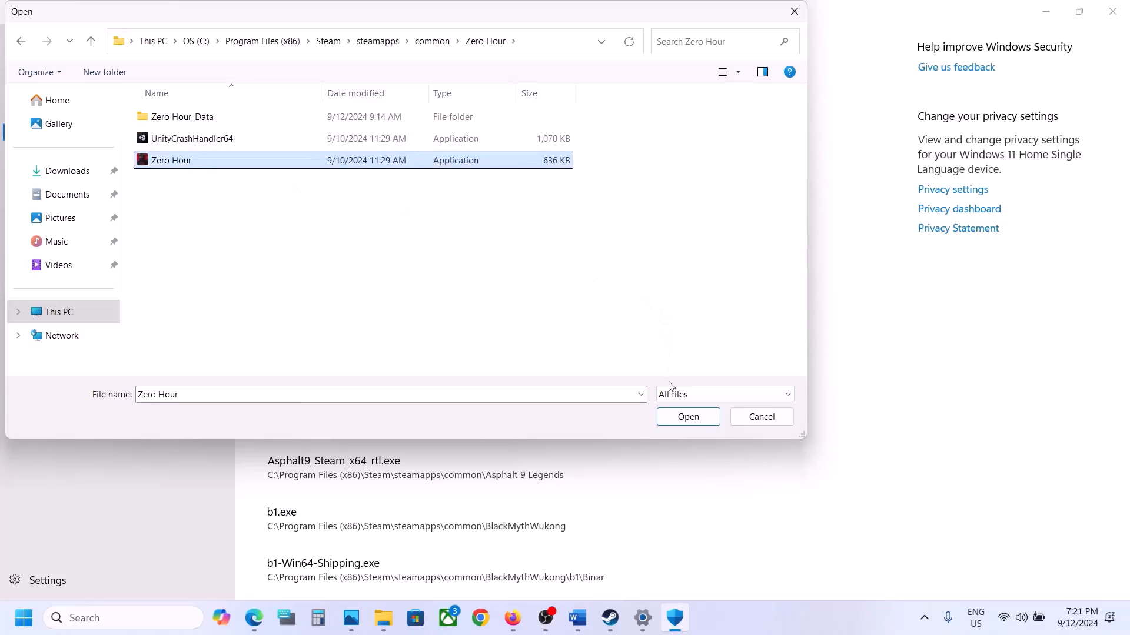
click(688, 417)
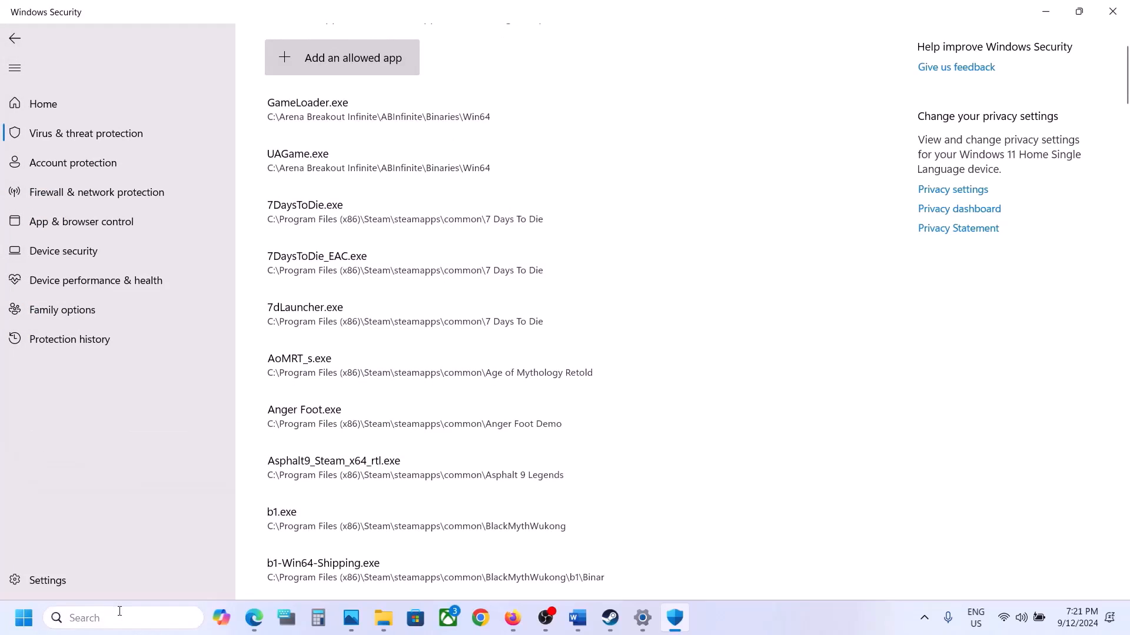
Open Windows Defender Firewall's allowed apps list in Control Panel and unlock it for changes.
click(119, 615)
text(contro)
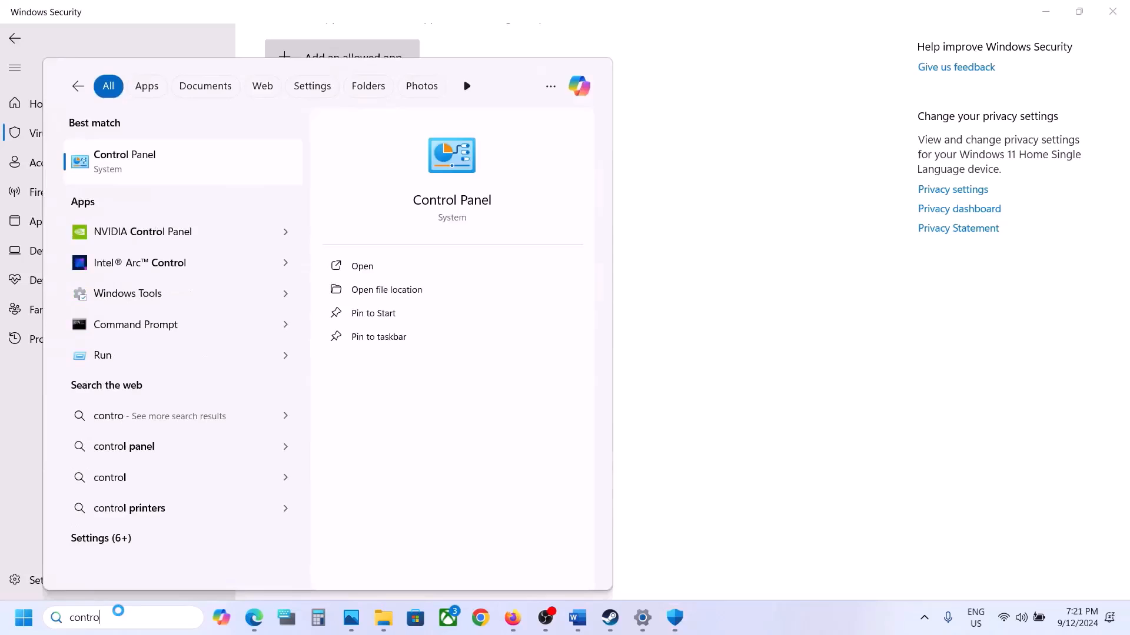
key(Return)
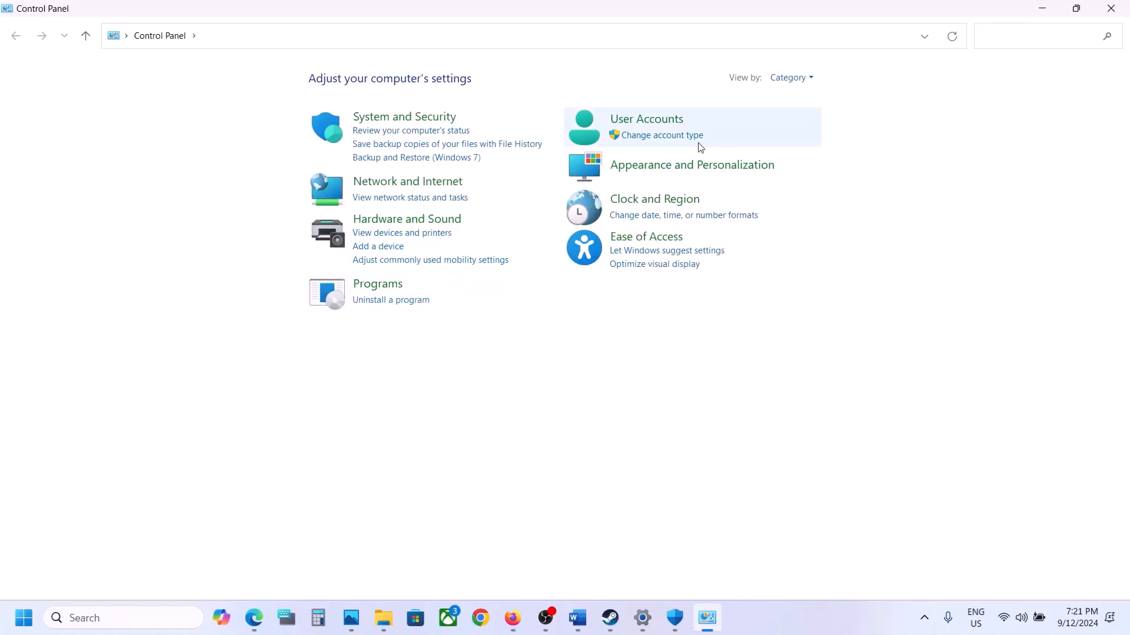
click(393, 121)
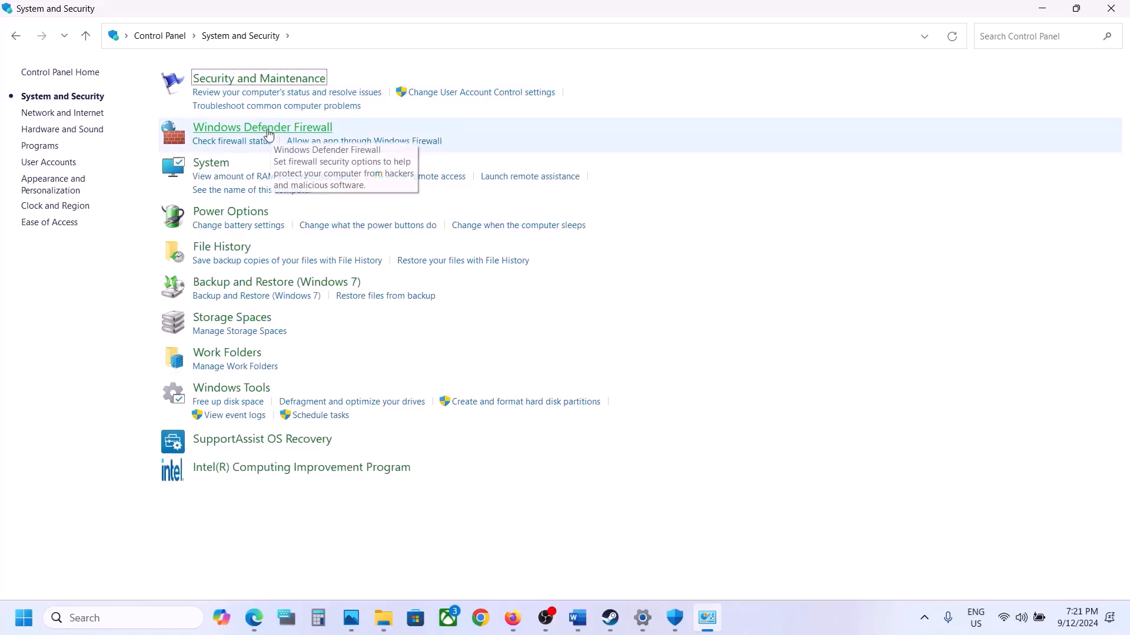
click(269, 129)
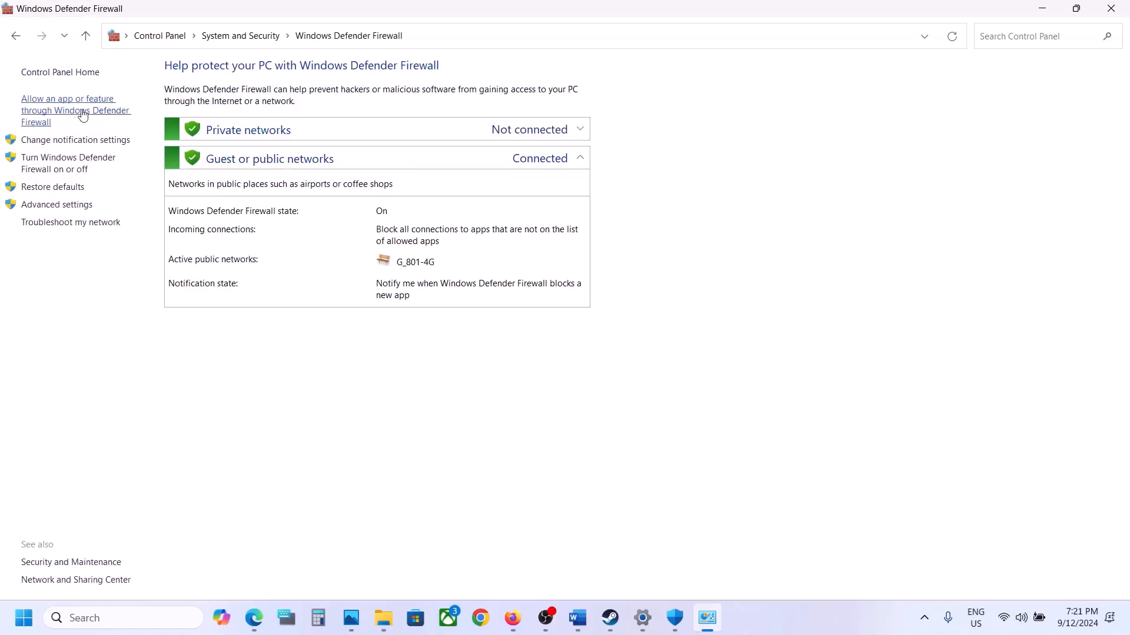
click(83, 115)
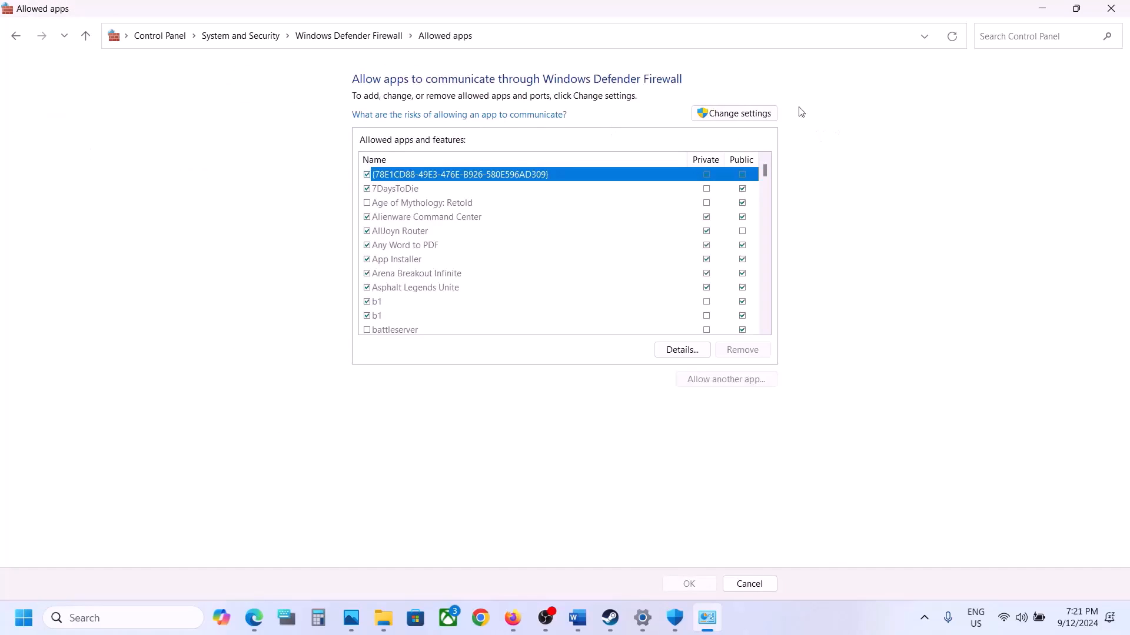
click(740, 114)
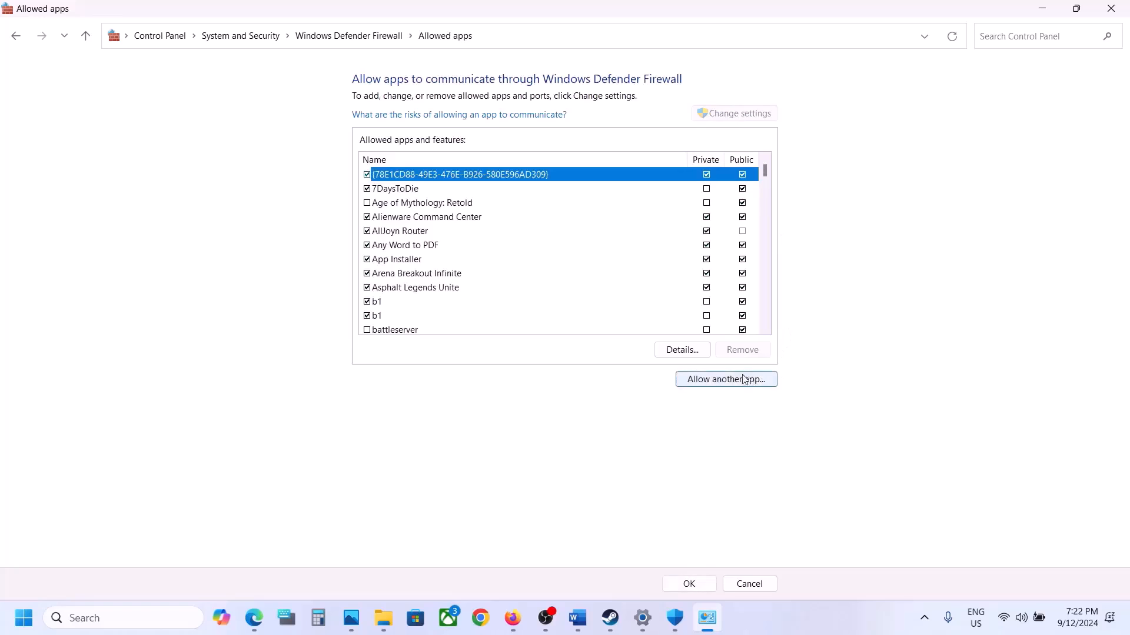
Try to add the Zero Hour application from Steam's common folder to the firewall's allowed apps, and close the Add an app dialog.
click(747, 379)
click(662, 377)
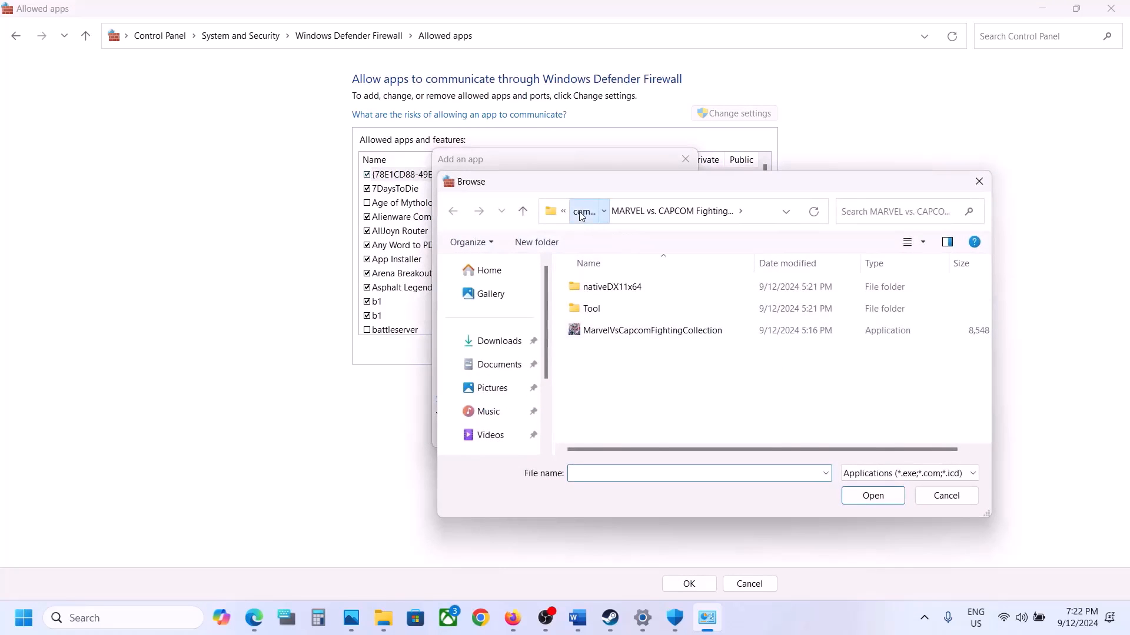
click(583, 212)
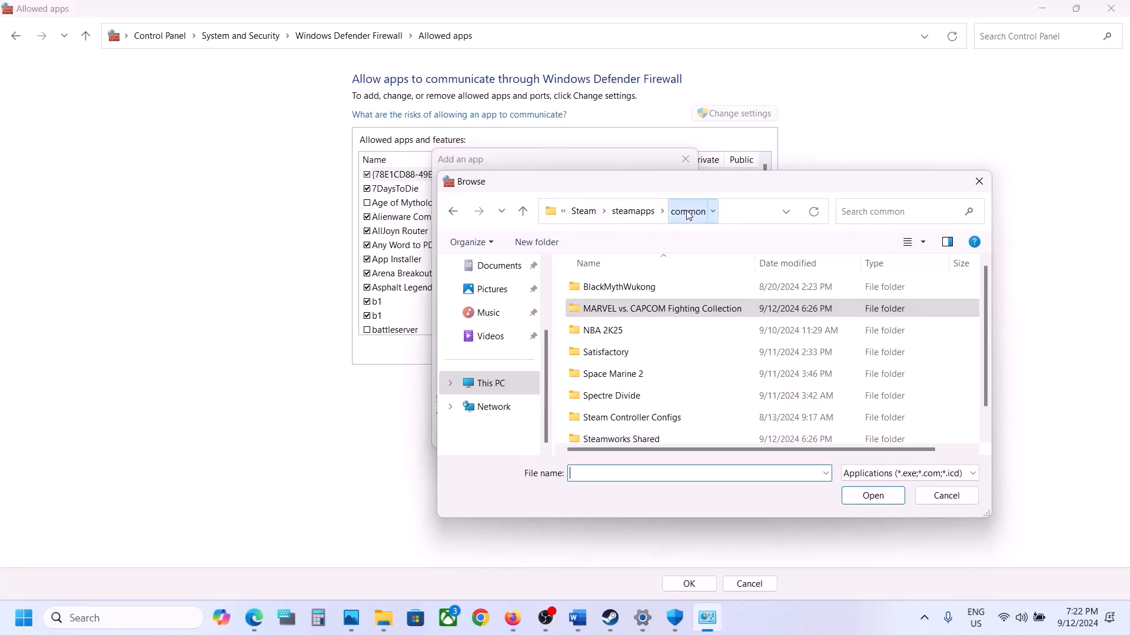
scroll(667, 394, down, 1)
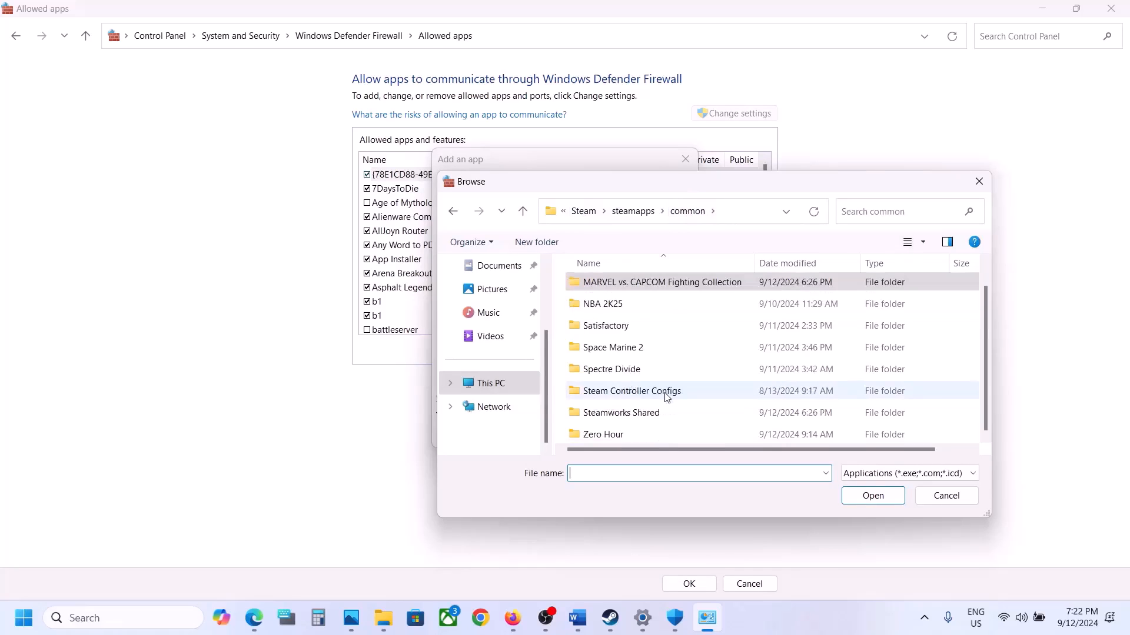
double_click(602, 435)
click(604, 328)
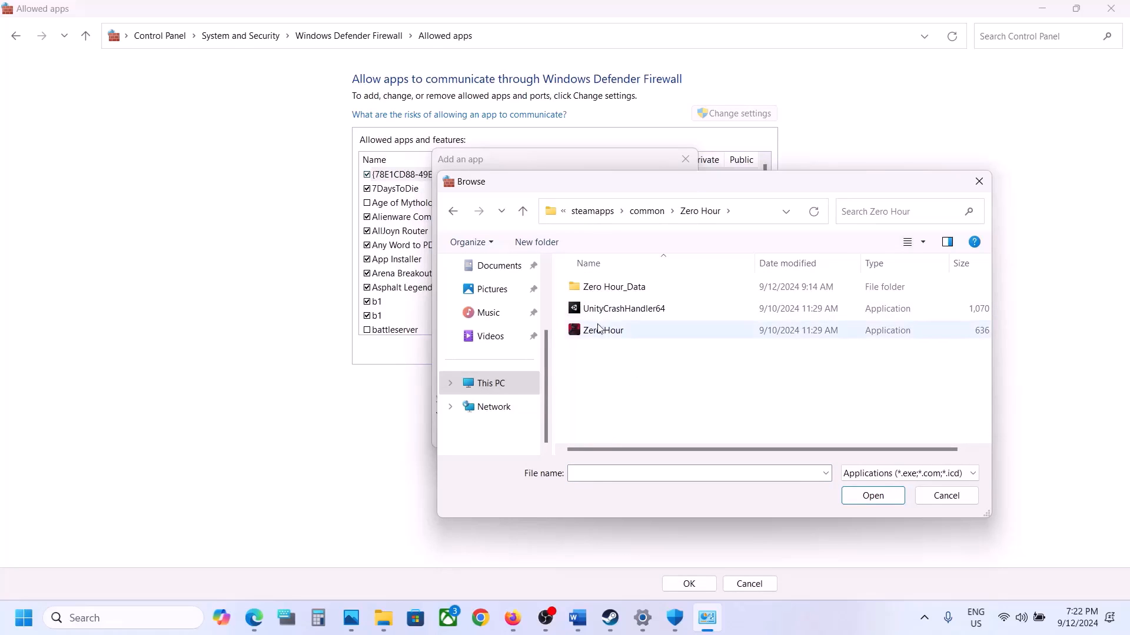
click(864, 502)
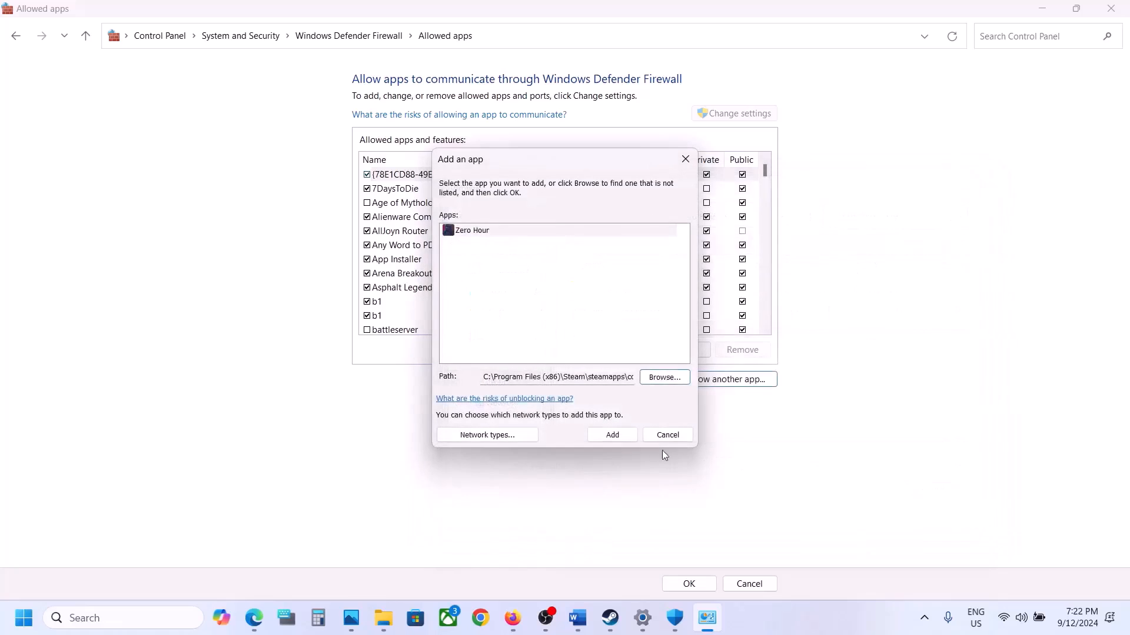
click(615, 438)
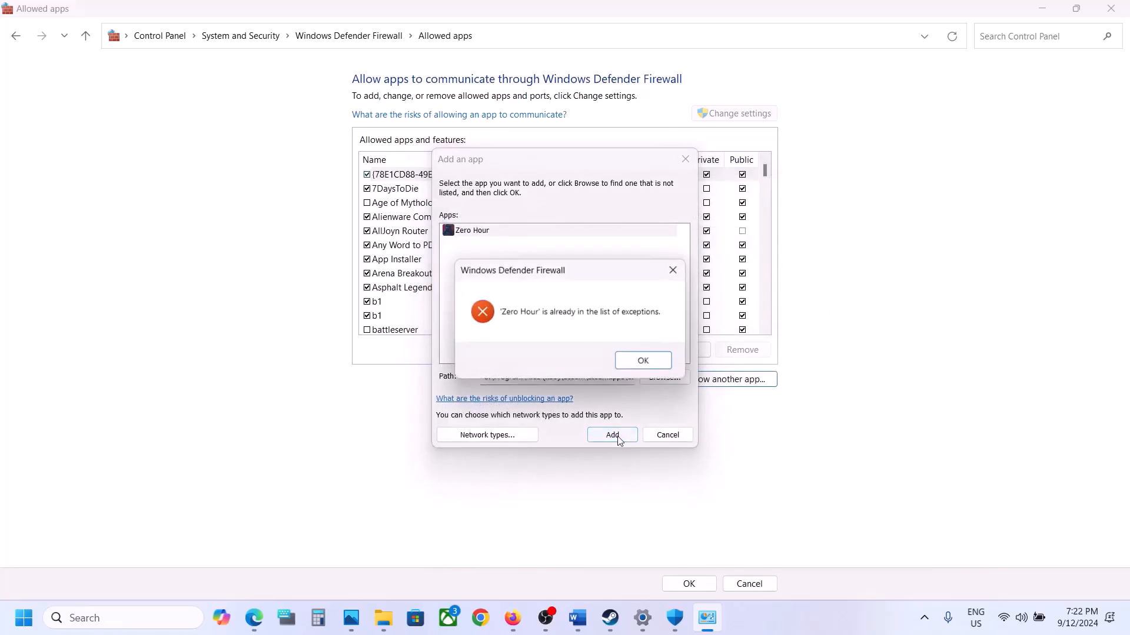
click(645, 363)
click(686, 159)
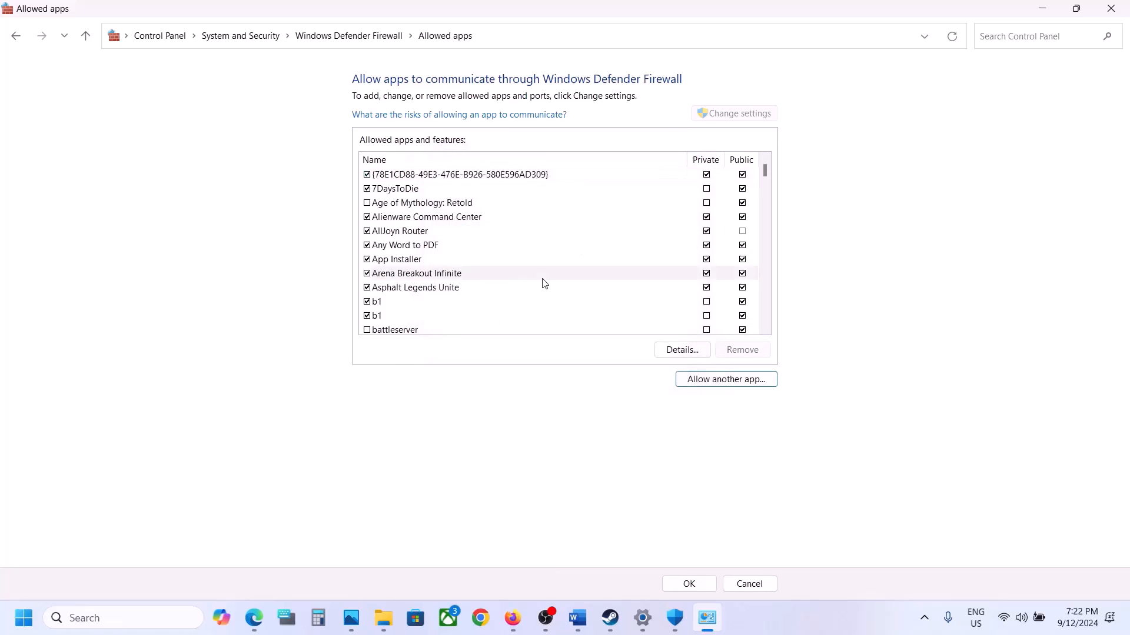
Check Zero Hour's Private and Public access in the firewall's allowed apps list and close the Control Panel, Windows Security and Settings windows.
click(398, 316)
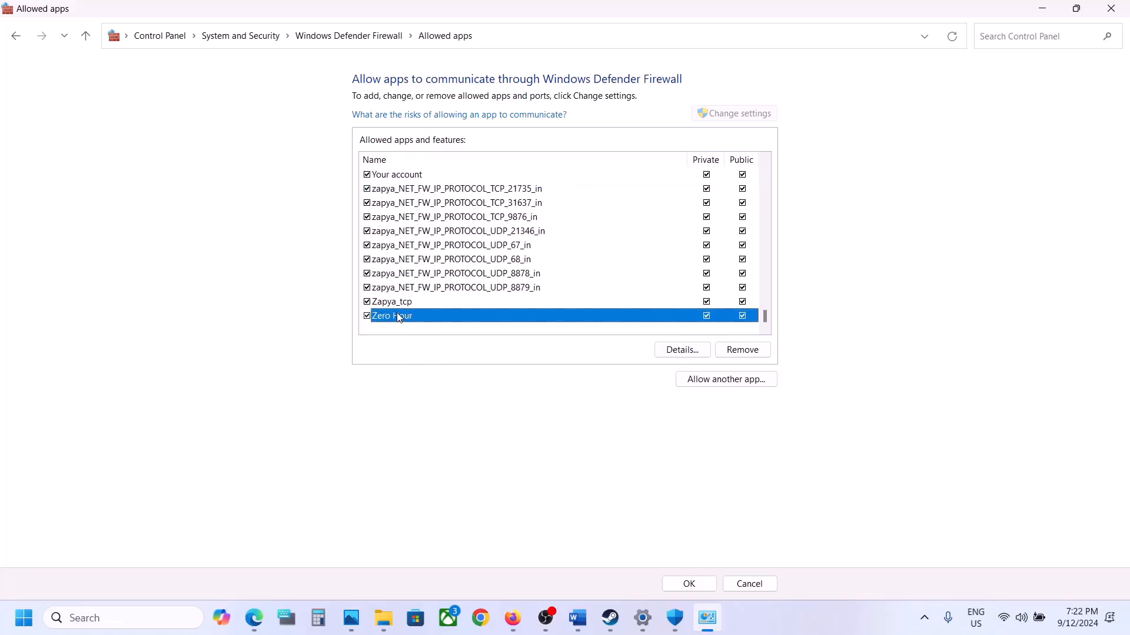
click(1125, 9)
click(1125, 10)
click(1125, 10)
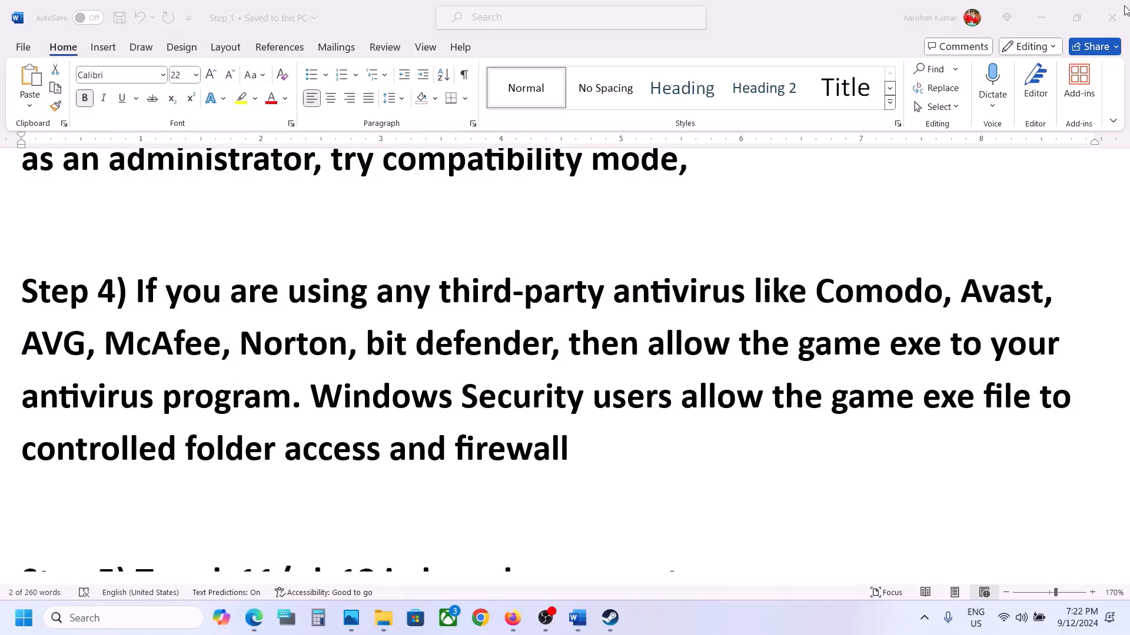
Follow Step 5 of the Word document by switching to Steam and setting Zero Hour's launch options to -dx11.
scroll(602, 356, down, 1)
scroll(603, 356, down, 1)
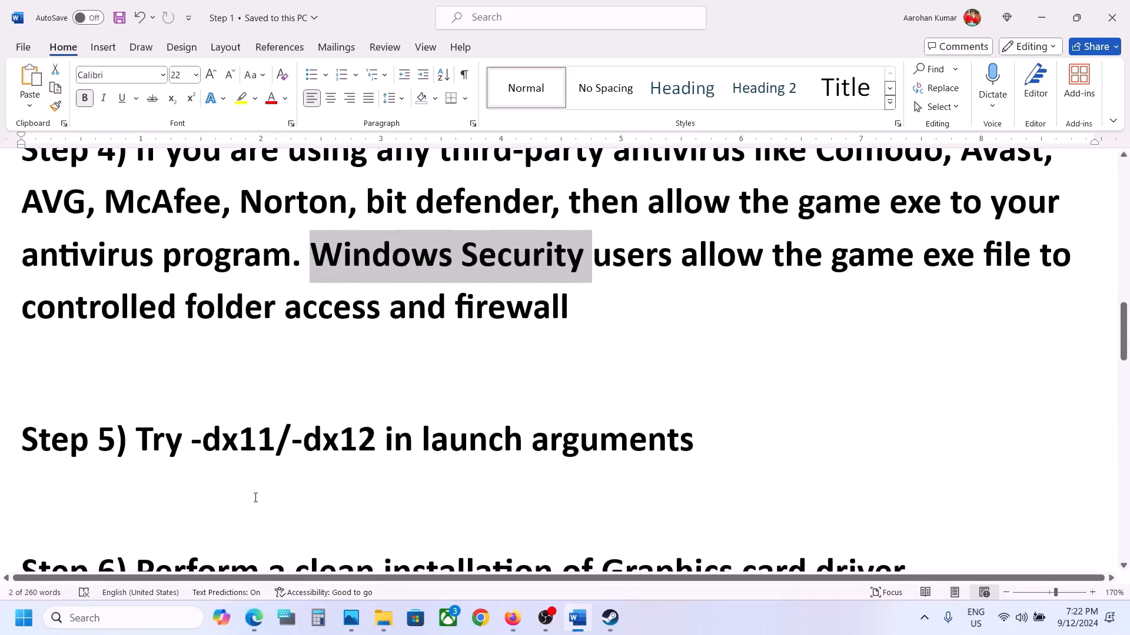
click(609, 618)
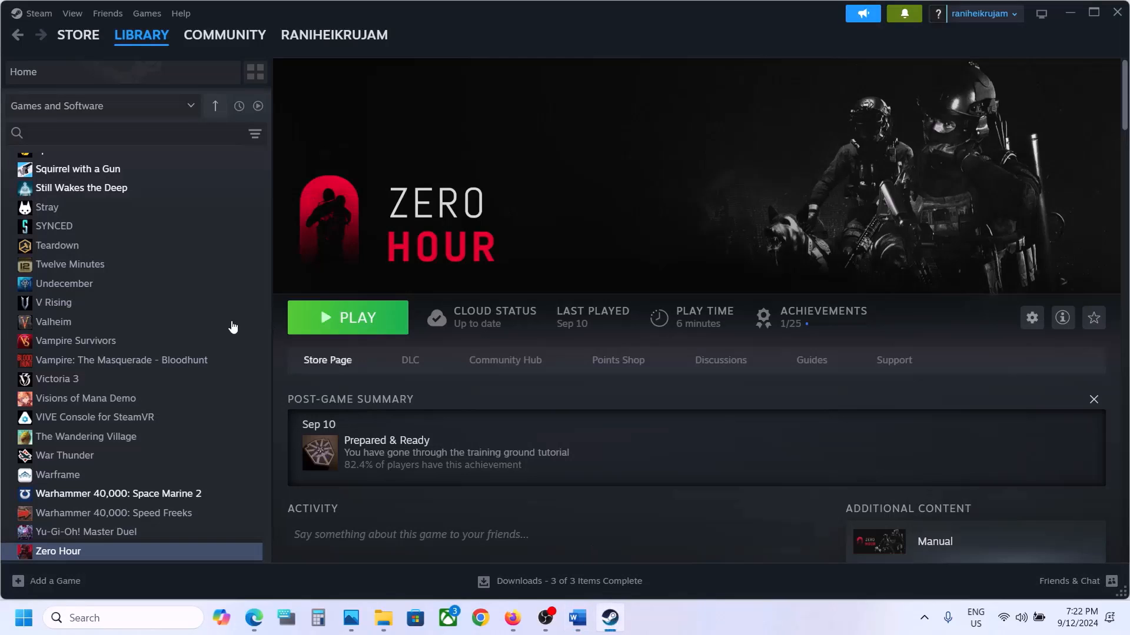
right_click(89, 547)
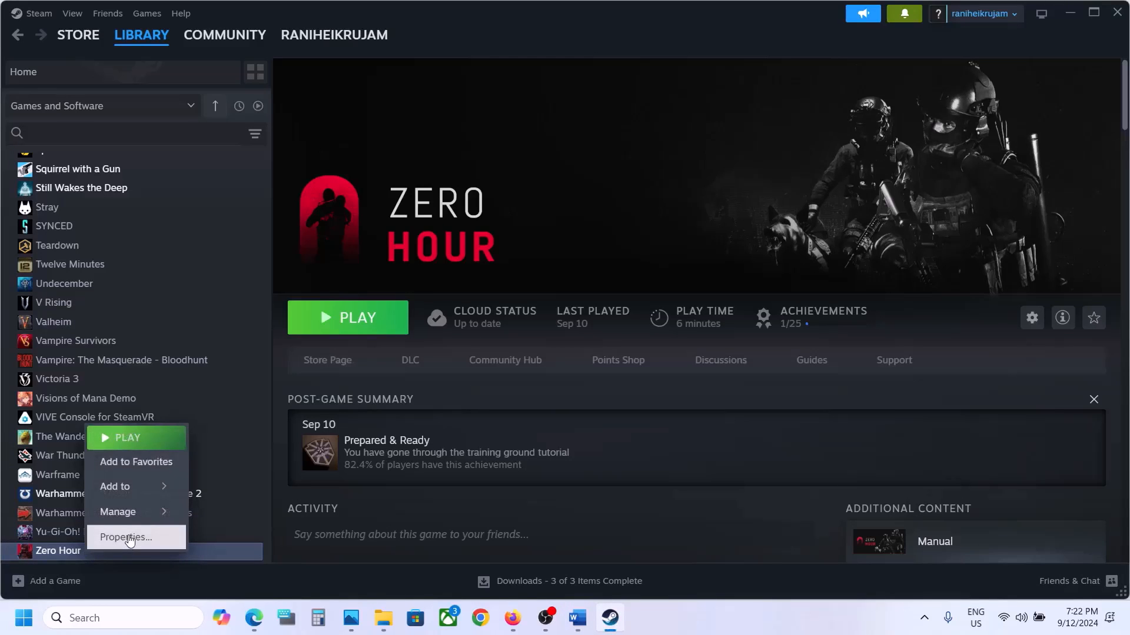
click(129, 537)
click(448, 402)
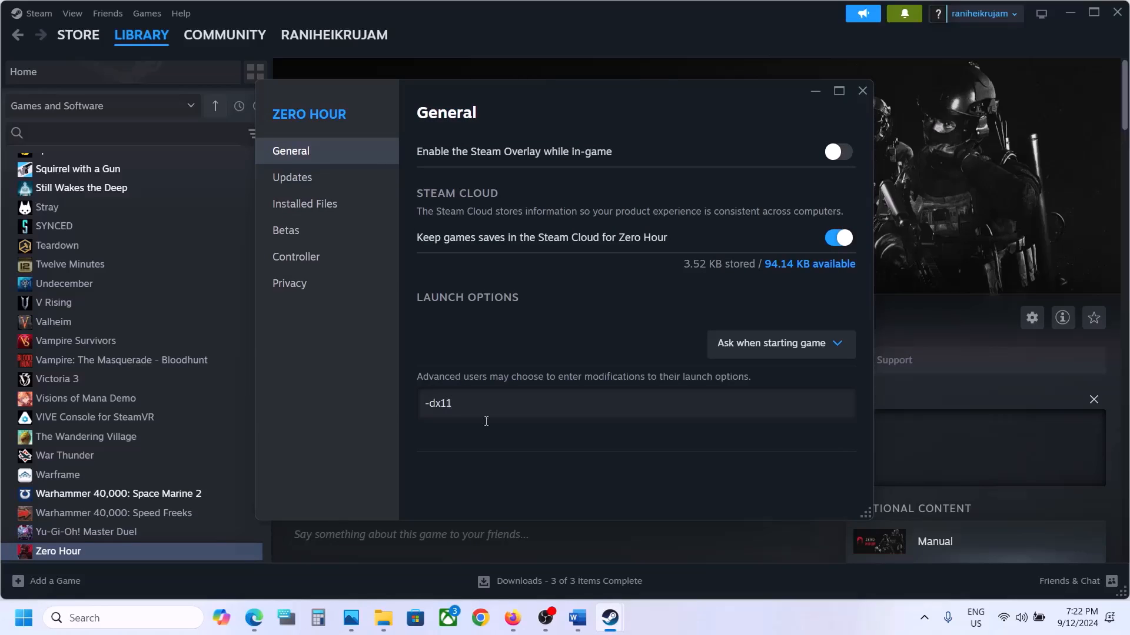
click(863, 90)
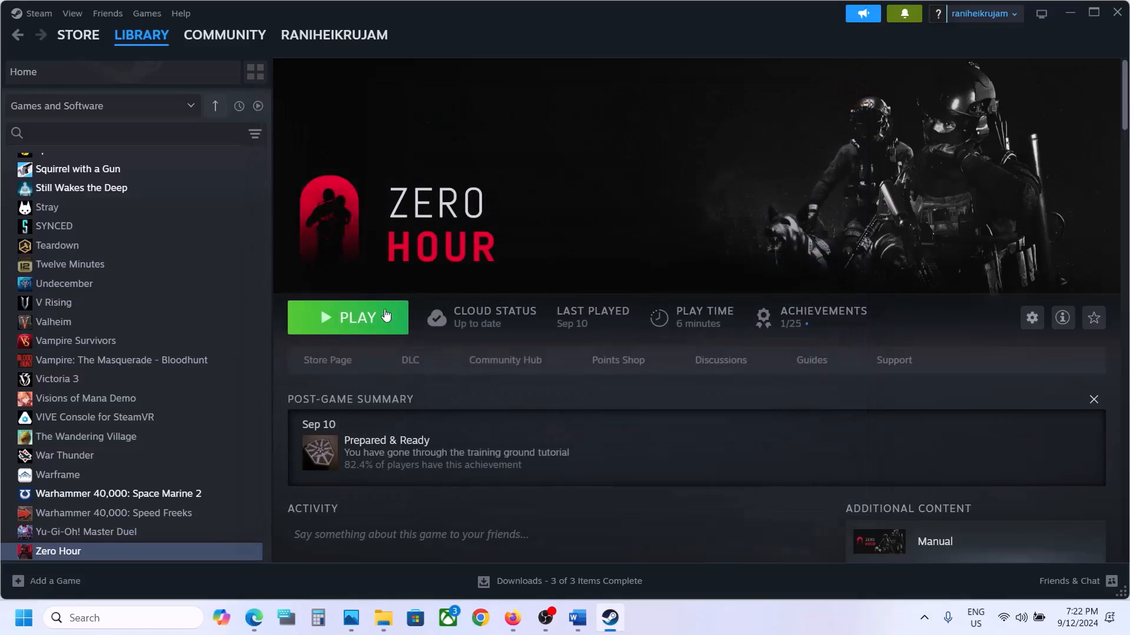
Replace Zero Hour's launch options with -dx12, clear them again, and close the game's properties.
right_click(181, 557)
click(249, 543)
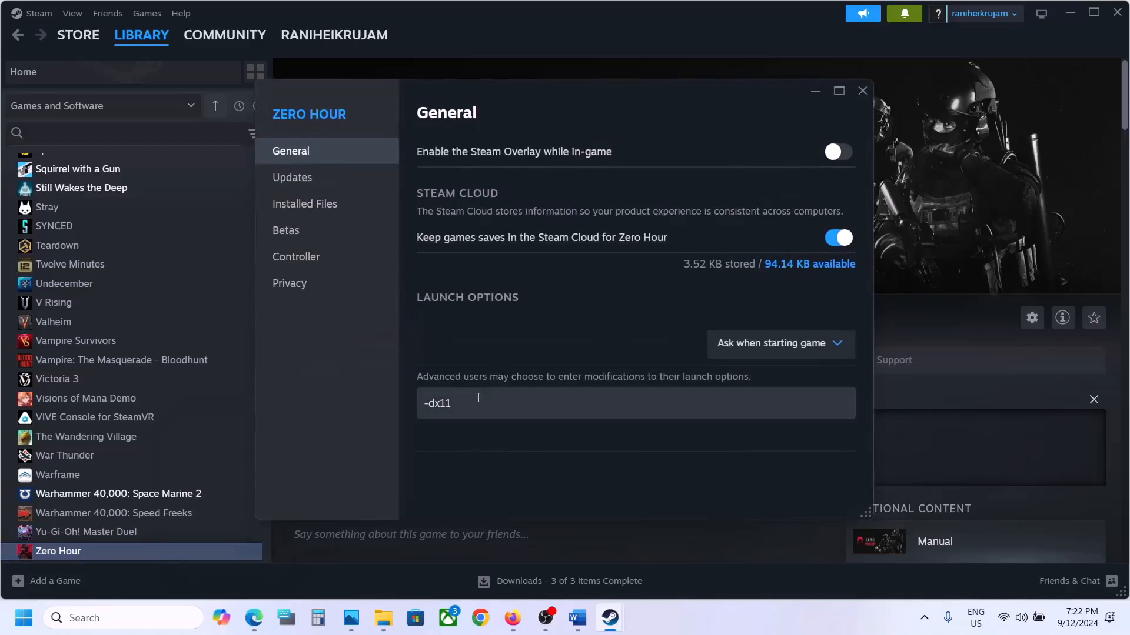
drag(479, 396, 333, 423)
text(-dx12)
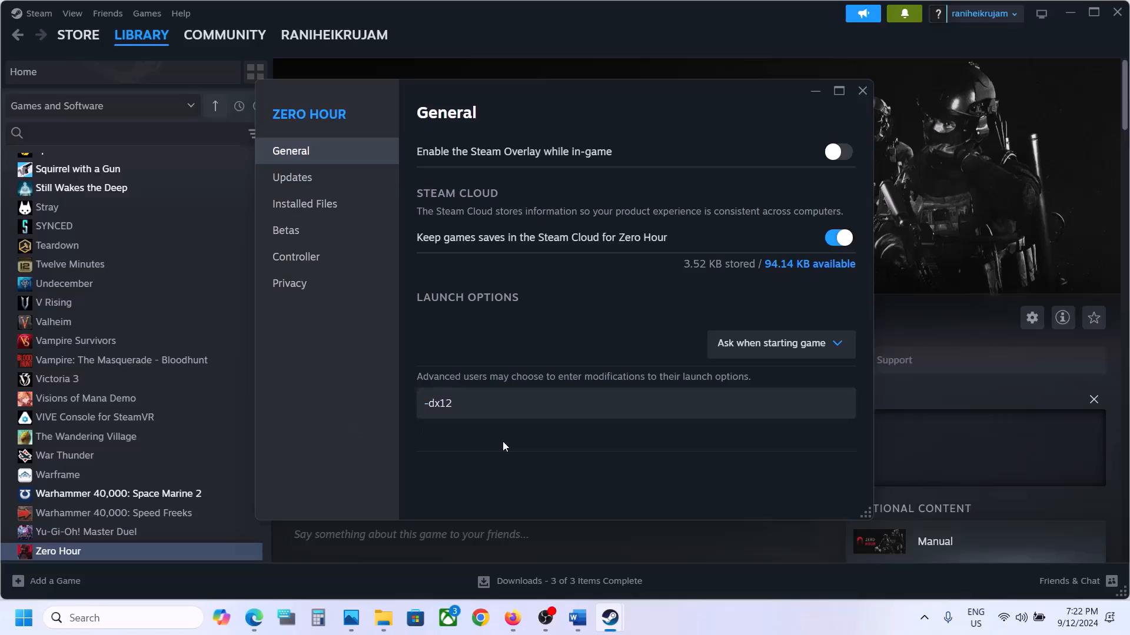
drag(499, 396, 325, 400)
key(BackSpace)
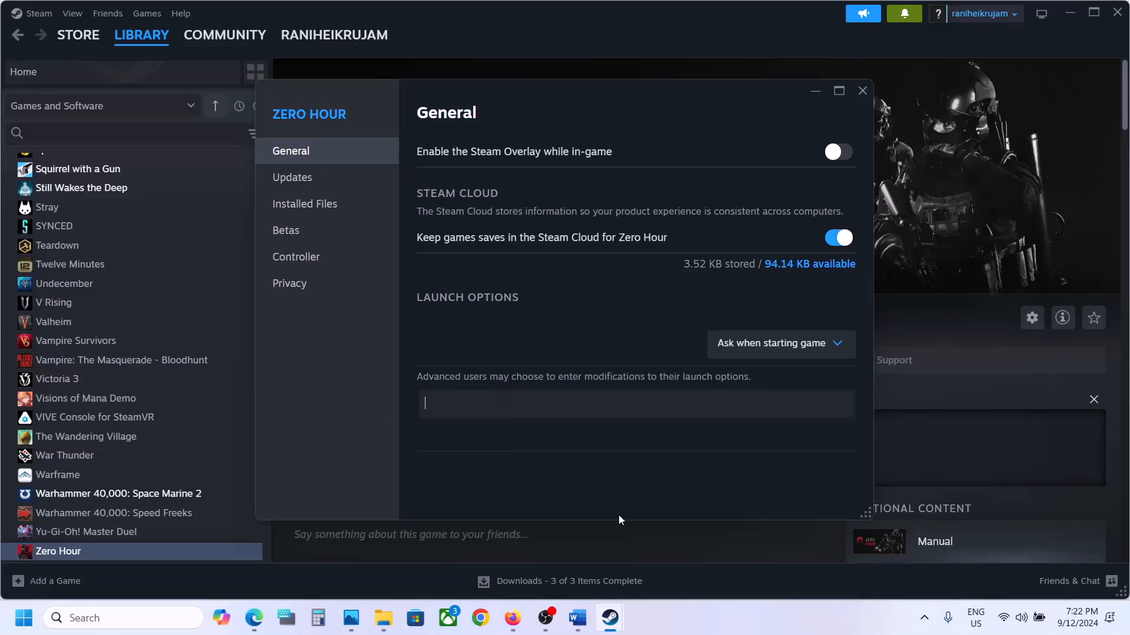
click(862, 90)
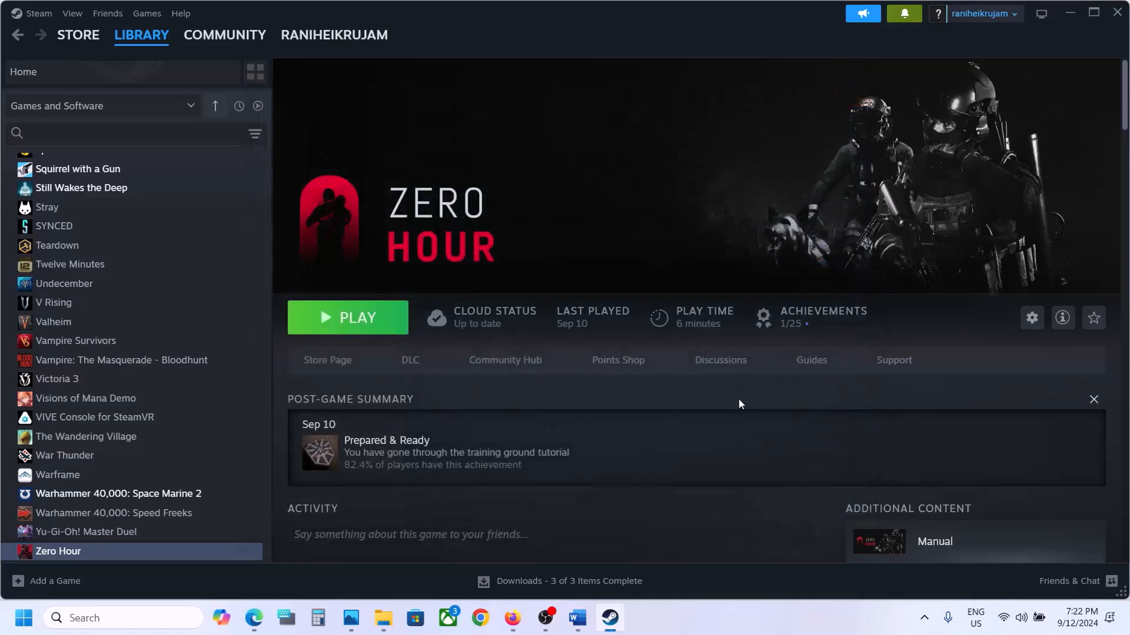
Switch to the Word document and review Step 6 on clean graphics driver installation, including its NVIDIA and AMD links.
click(577, 618)
scroll(469, 355, down, 3)
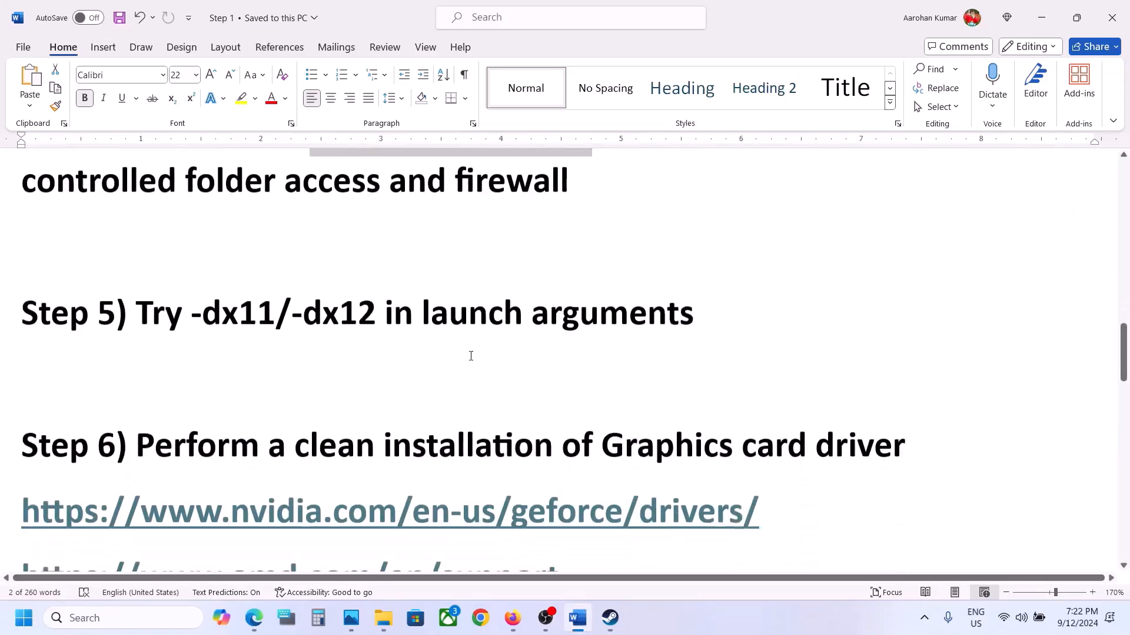
drag(188, 396, 913, 396)
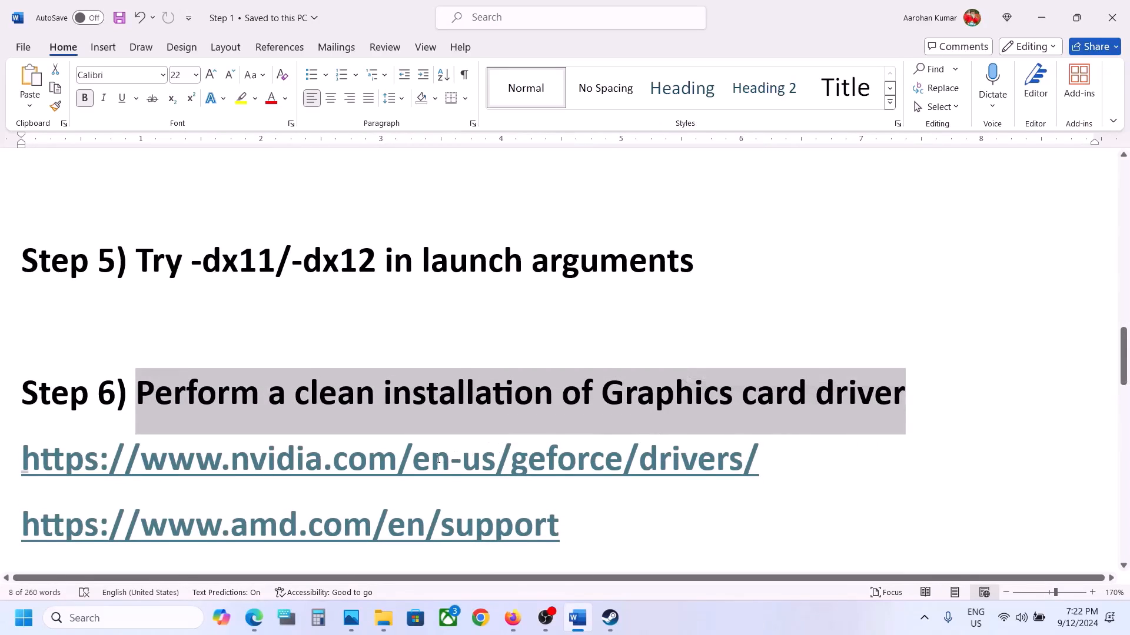
drag(438, 460, 670, 461)
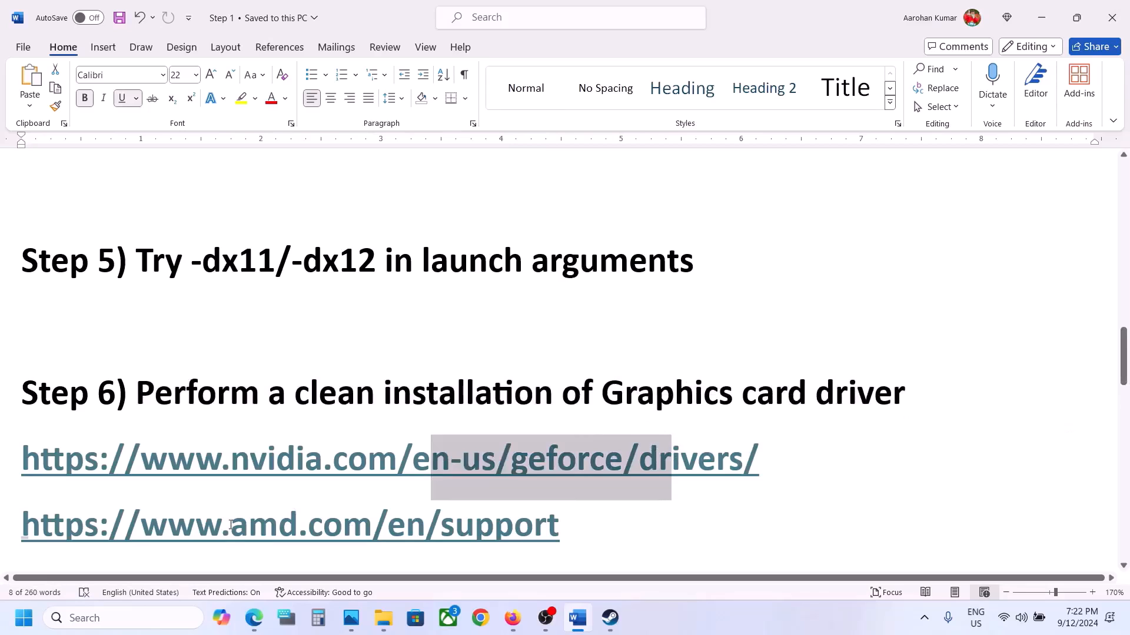
drag(231, 524, 493, 524)
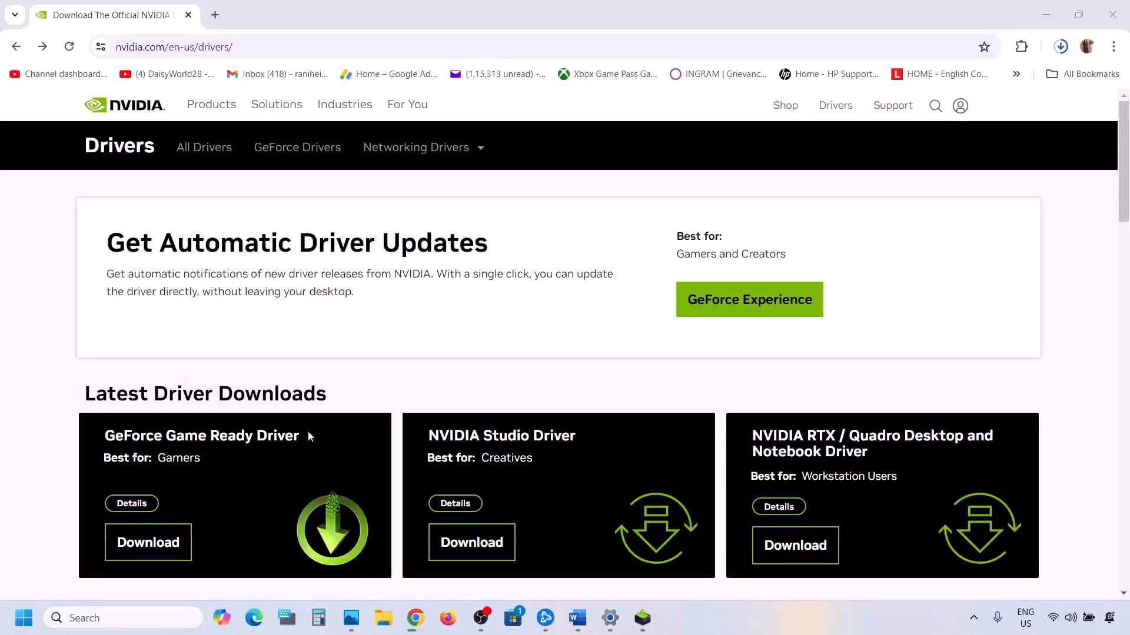
Run NVIDIA's manual driver search for the GeForce RTX 3050 Laptop GPU on Windows 11 in English (US).
scroll(260, 421, down, 8)
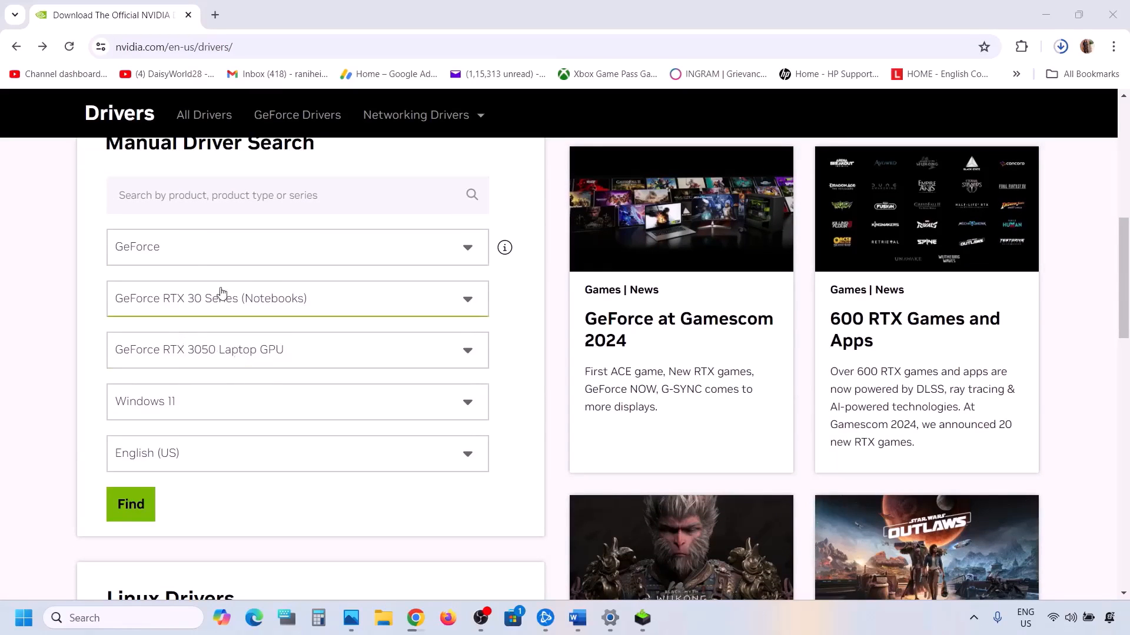
click(204, 312)
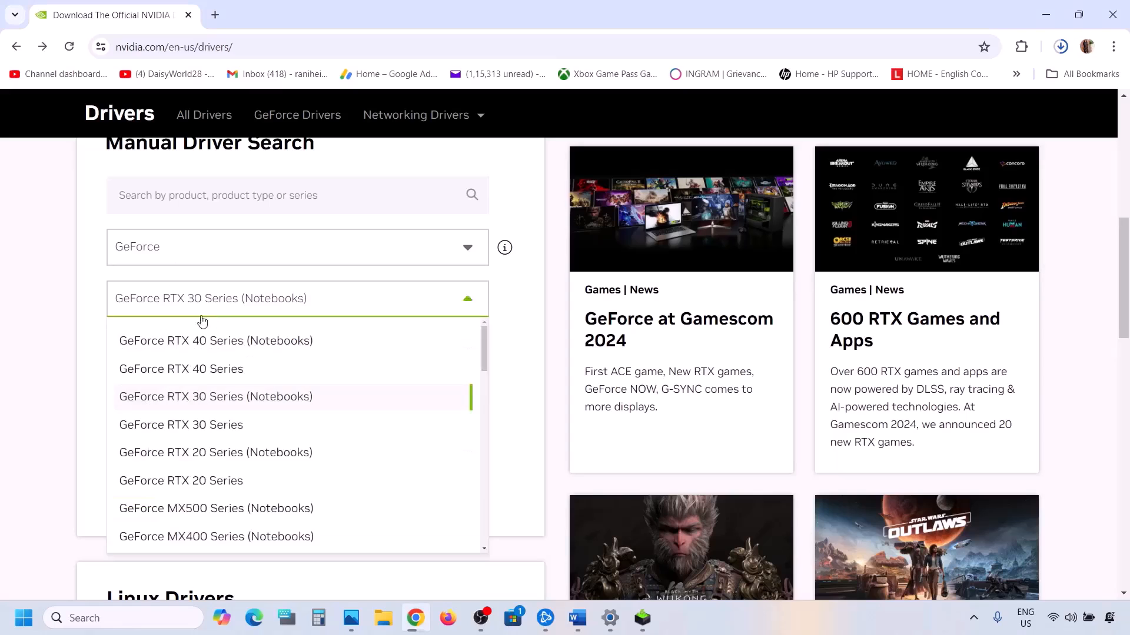
click(94, 328)
click(167, 412)
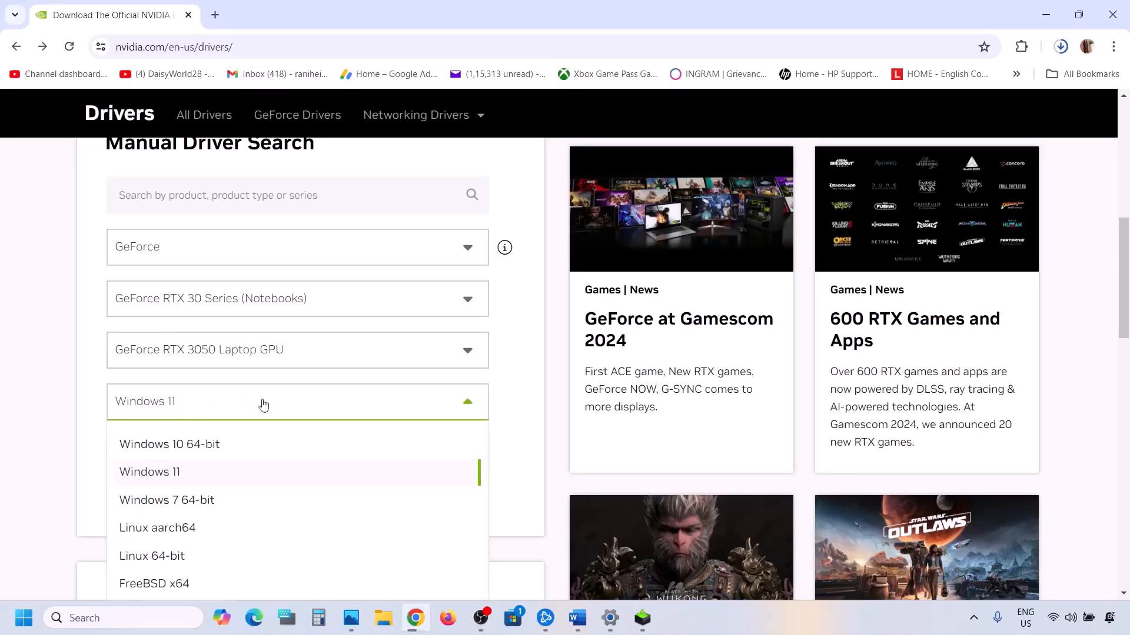
click(63, 383)
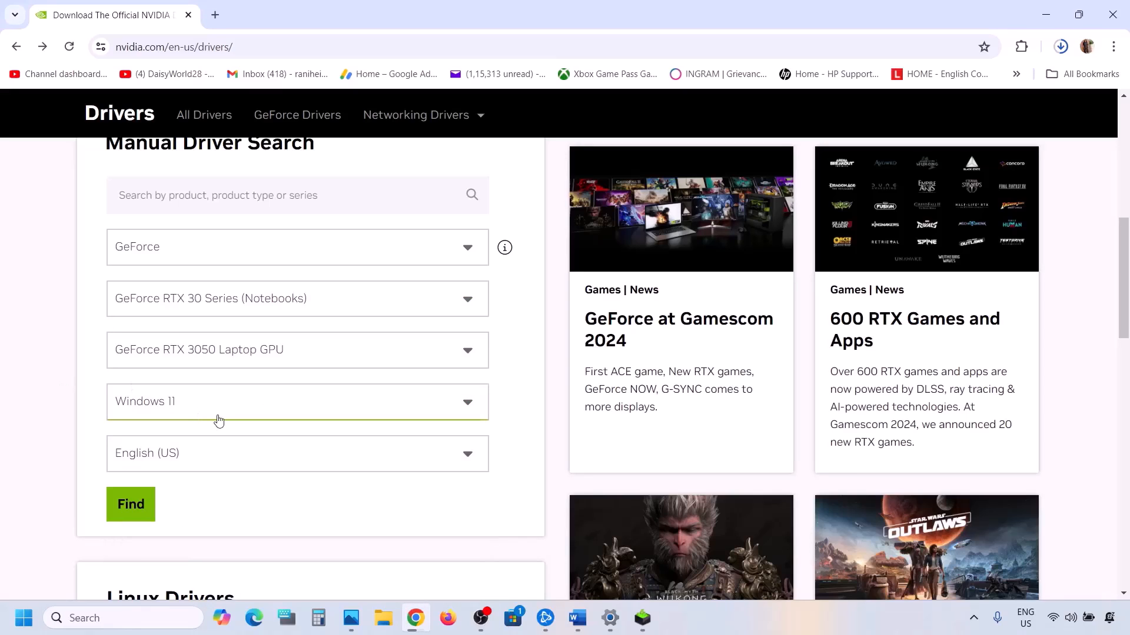
scroll(218, 420, down, 1)
click(136, 441)
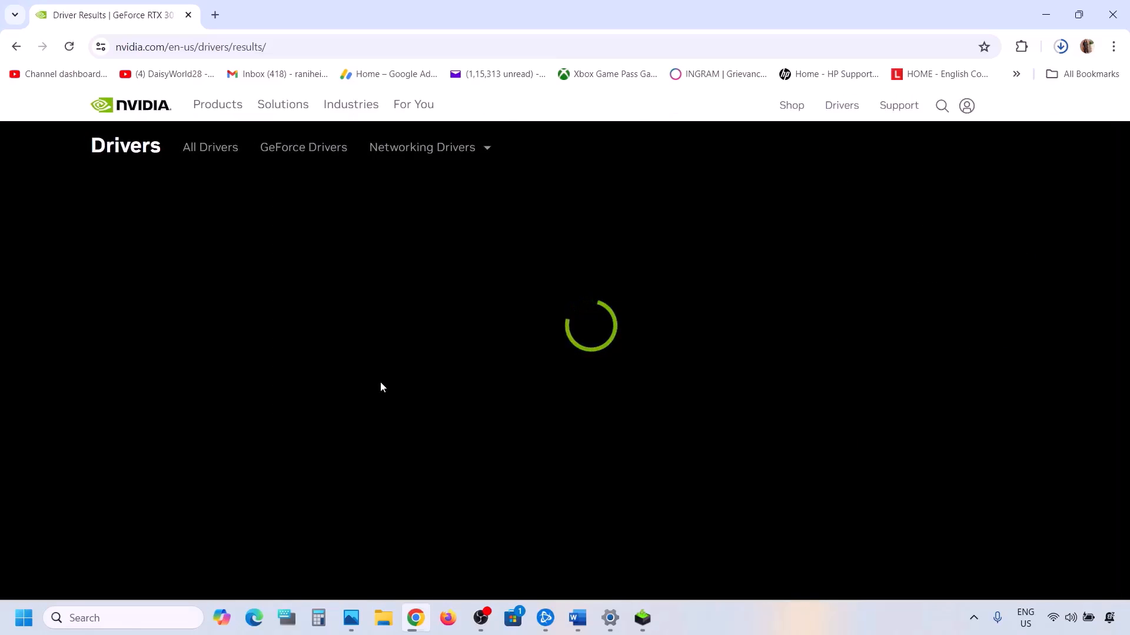
Check the GeForce Game Ready Driver version in the results, open its details page and download driver 560.94.
scroll(382, 386, down, 2)
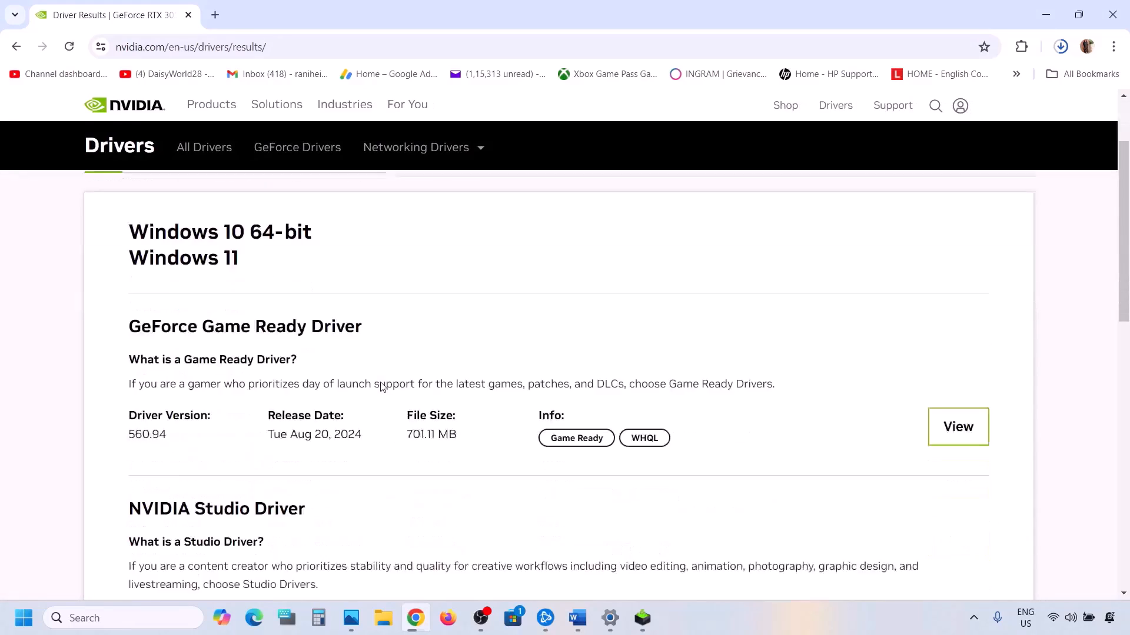
scroll(381, 387, down, 1)
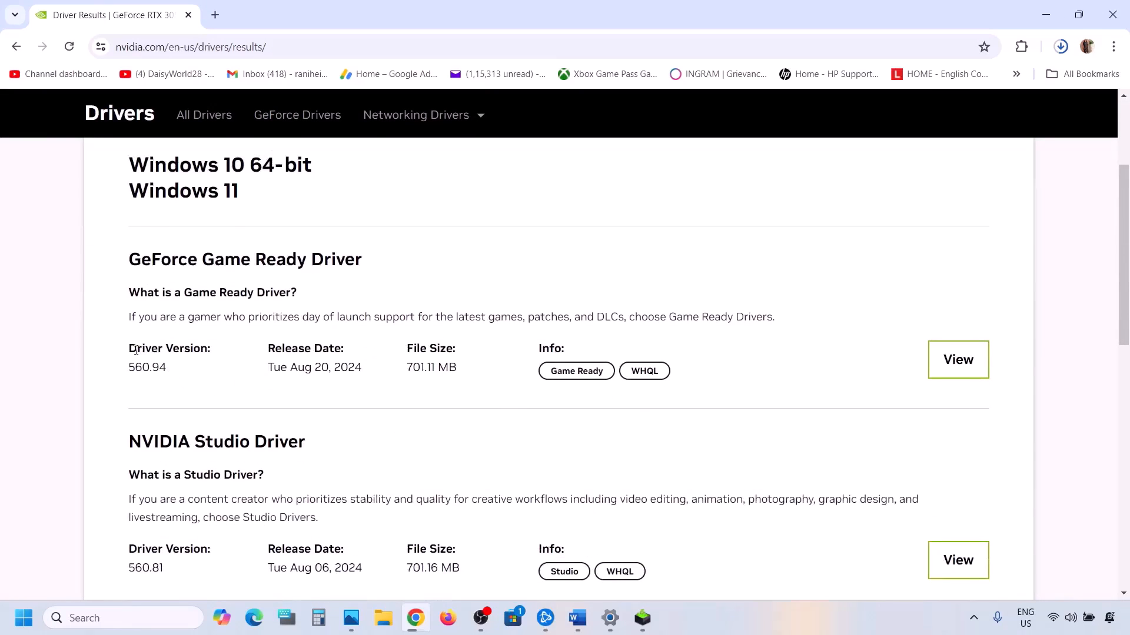
drag(137, 351, 205, 344)
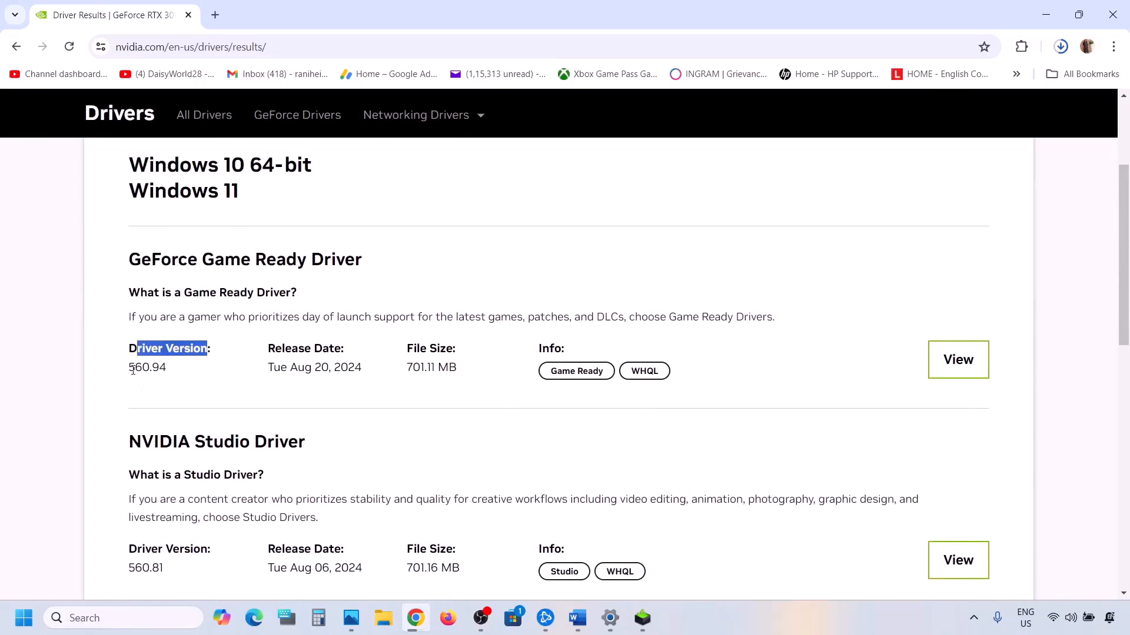
drag(133, 370, 178, 371)
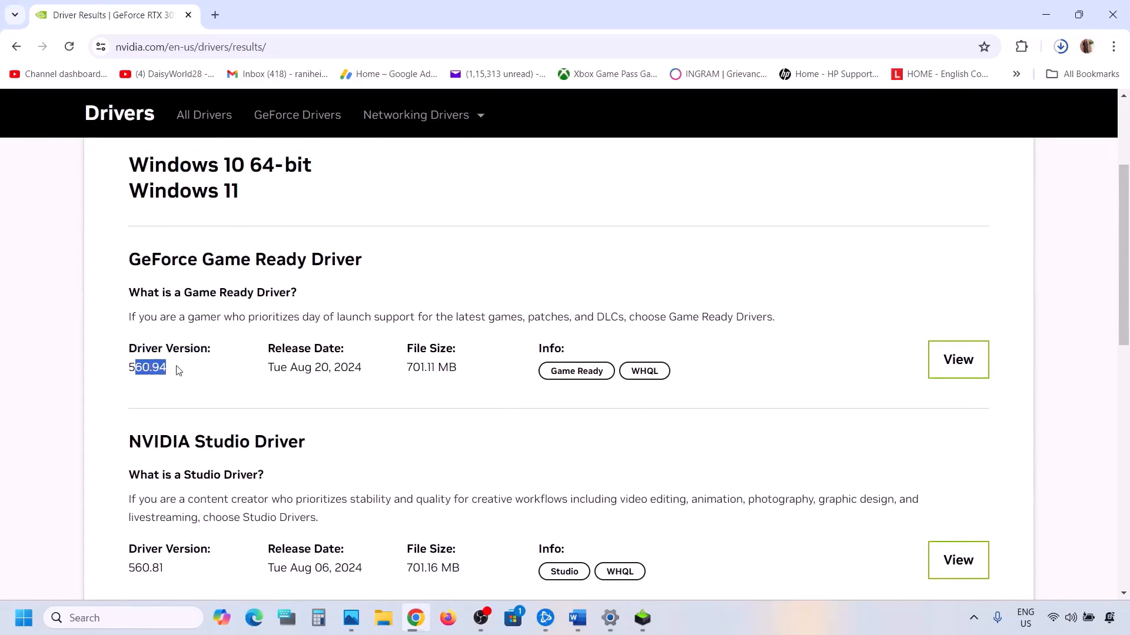
click(974, 356)
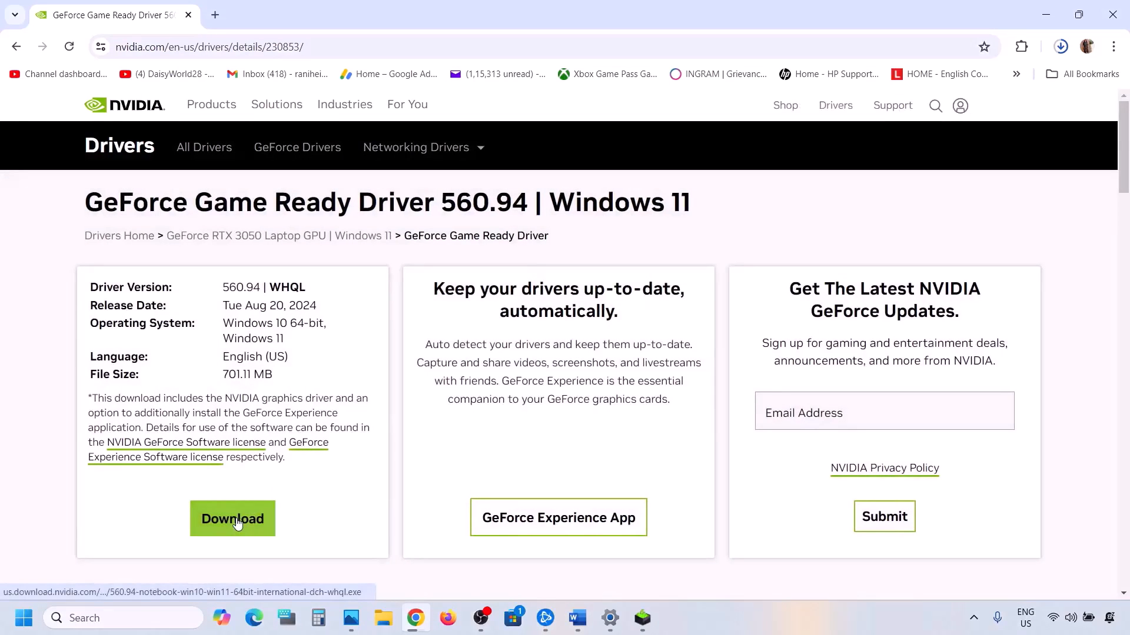
click(237, 523)
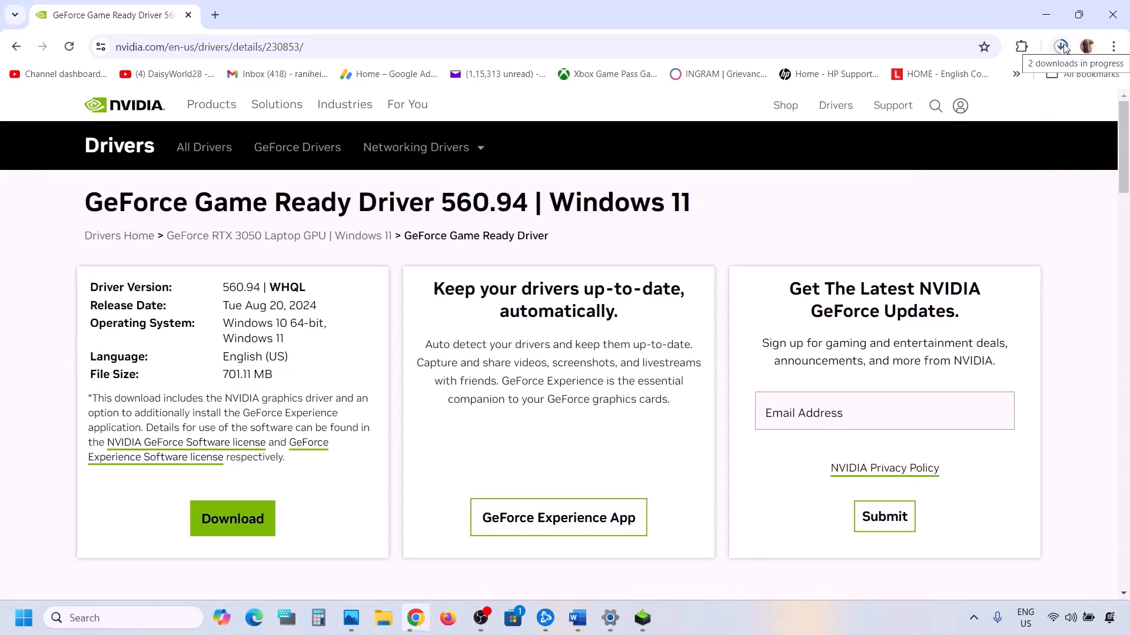
Start a Custom (Advanced) clean installation of the NVIDIA graphics driver with GeForce Experience in the NVIDIA Installer.
click(645, 626)
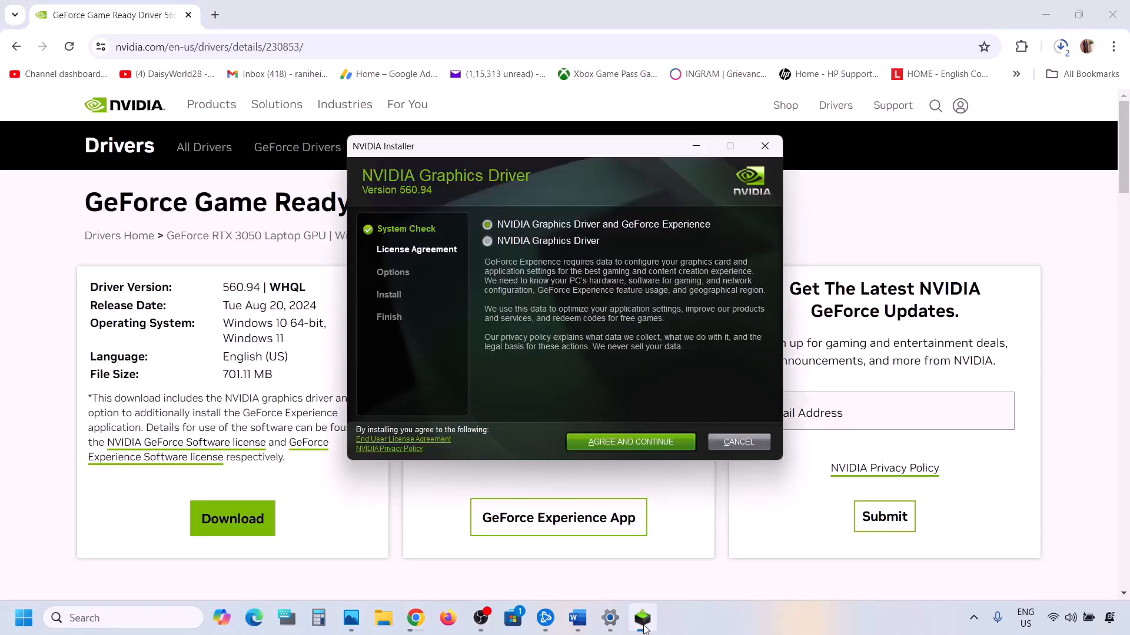
click(631, 442)
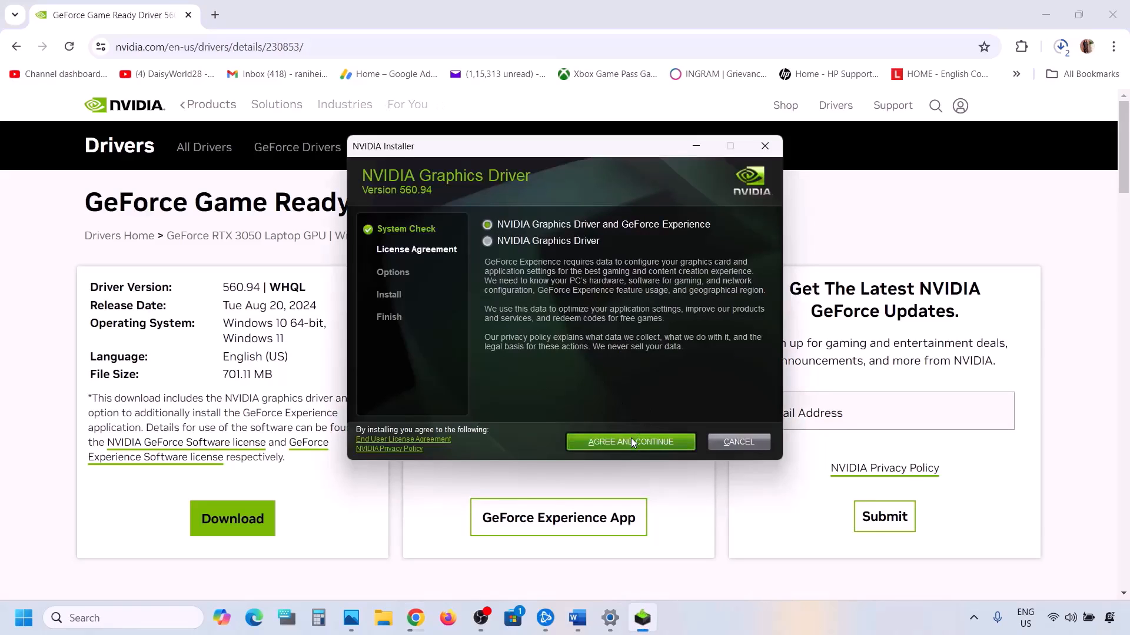
click(517, 308)
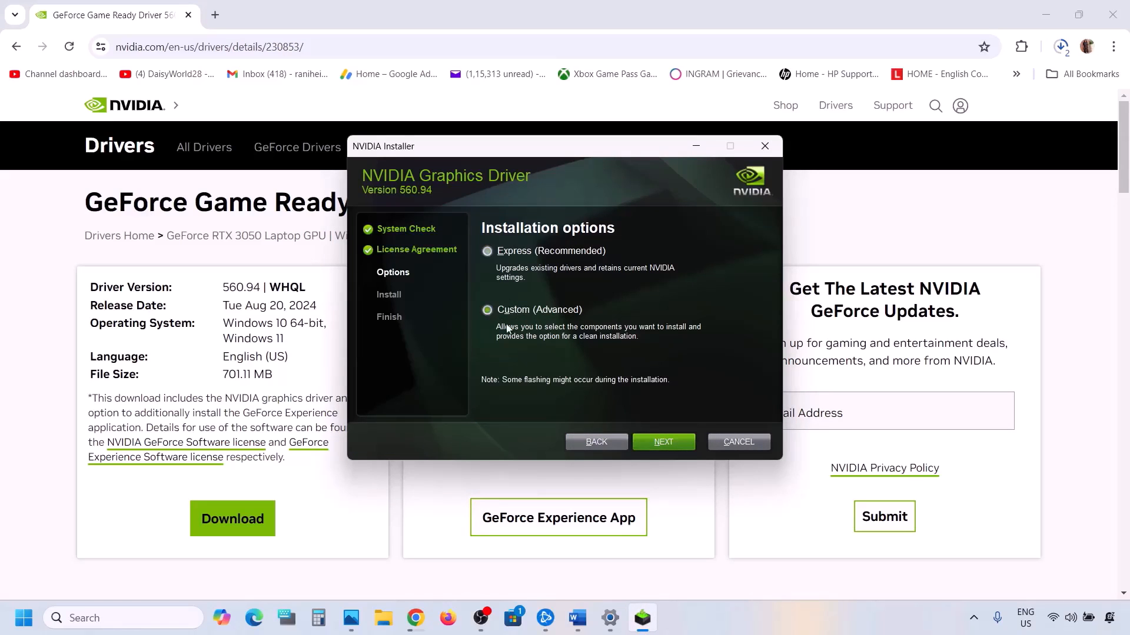
click(655, 443)
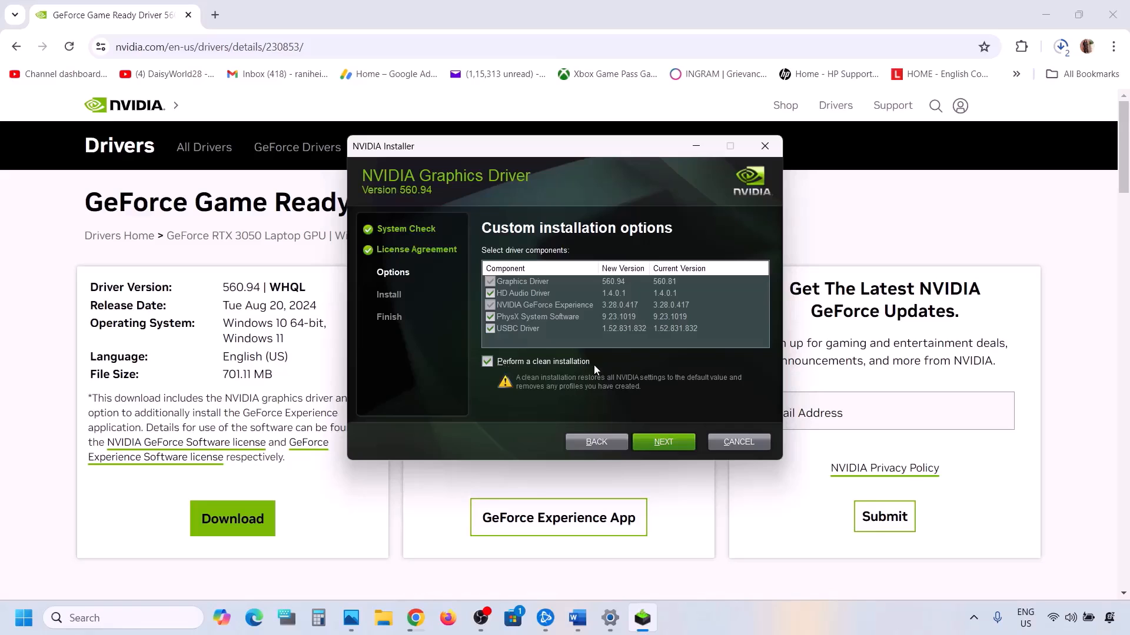
click(667, 444)
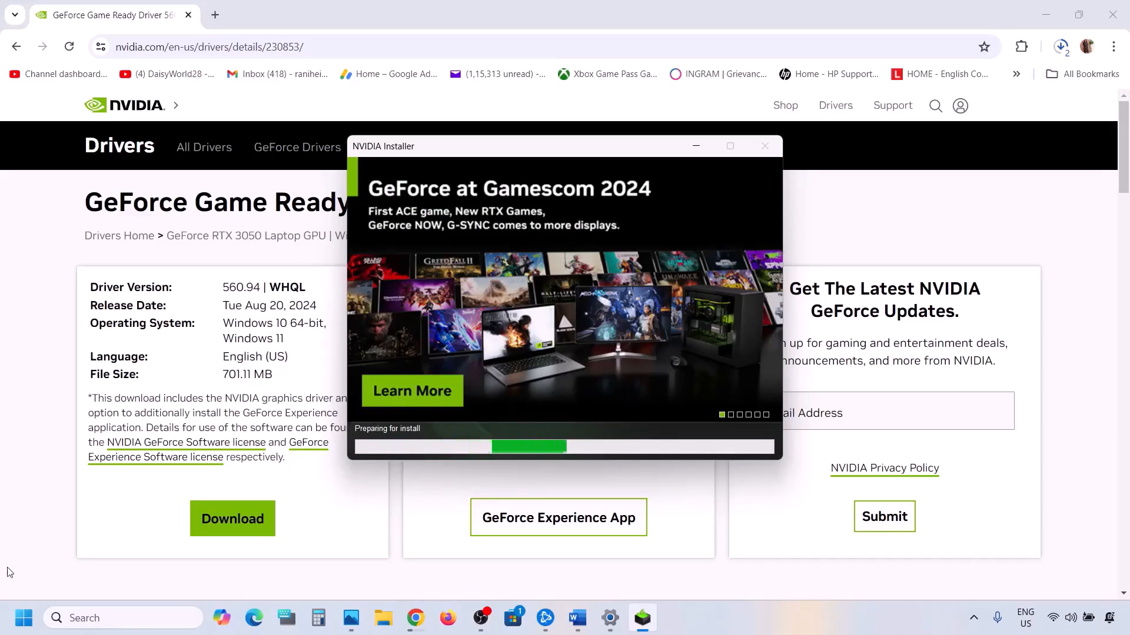
Bring up the computer's power options and dismiss them without choosing one.
click(24, 618)
click(426, 575)
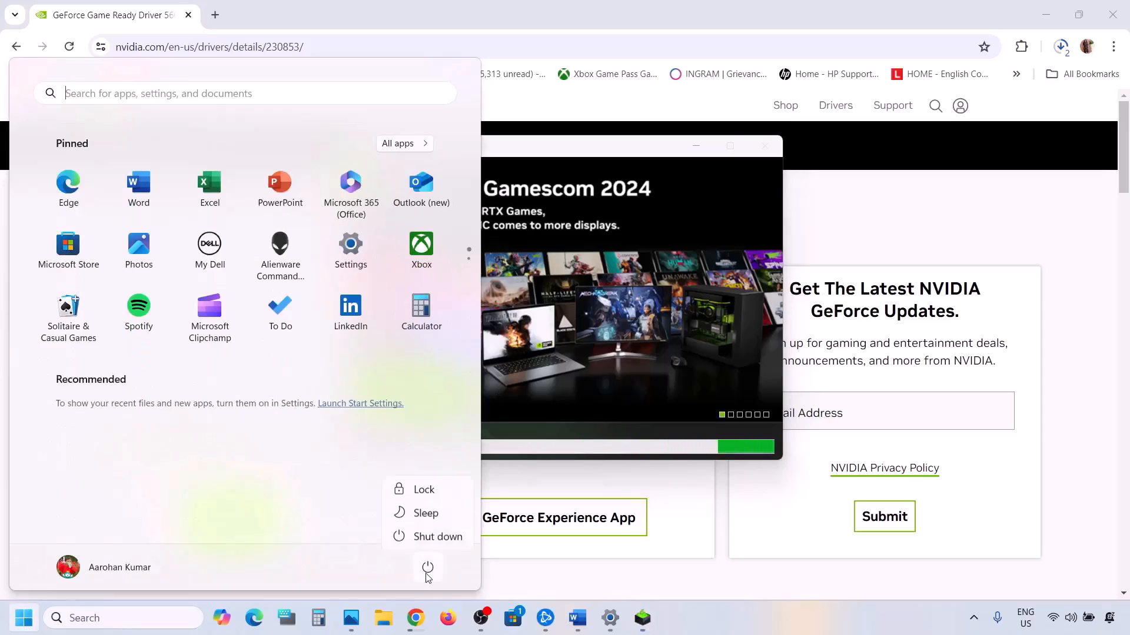
click(715, 331)
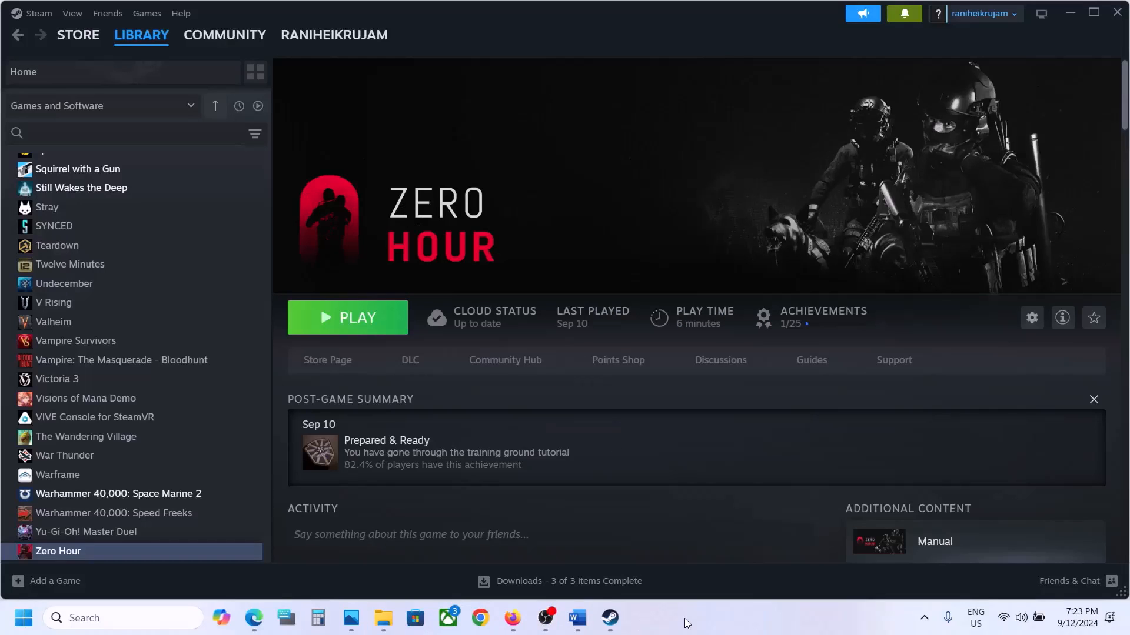
Follow Step 7 of the Word document by searching Windows for "graphics settings" and opening the Graphics settings page.
click(577, 617)
scroll(479, 384, down, 5)
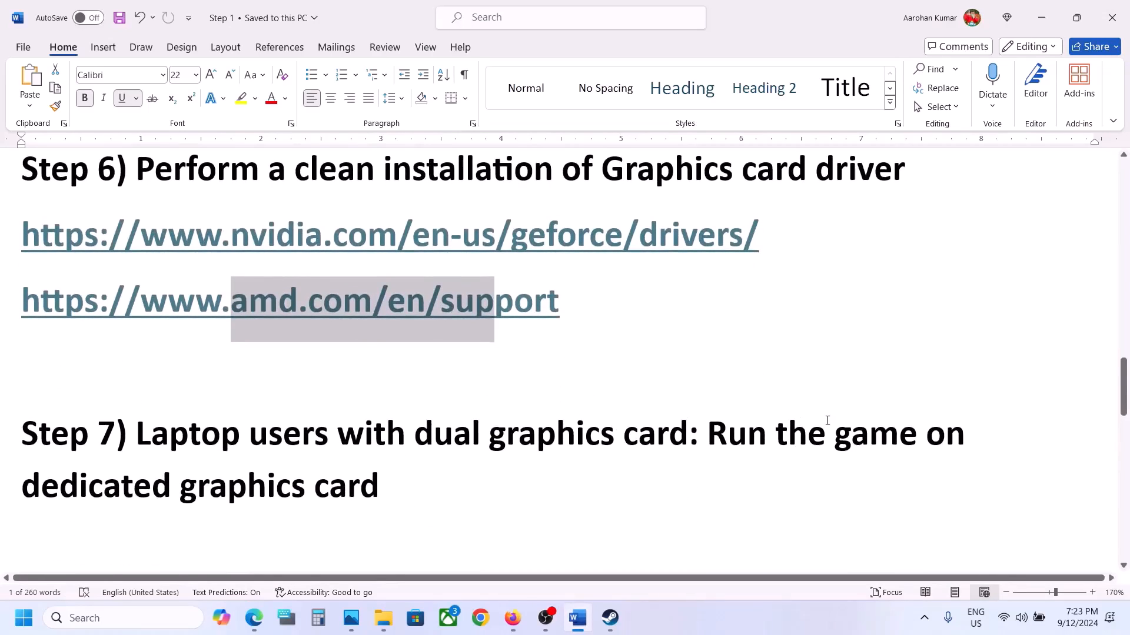
double_click(240, 483)
key(ctrl+c)
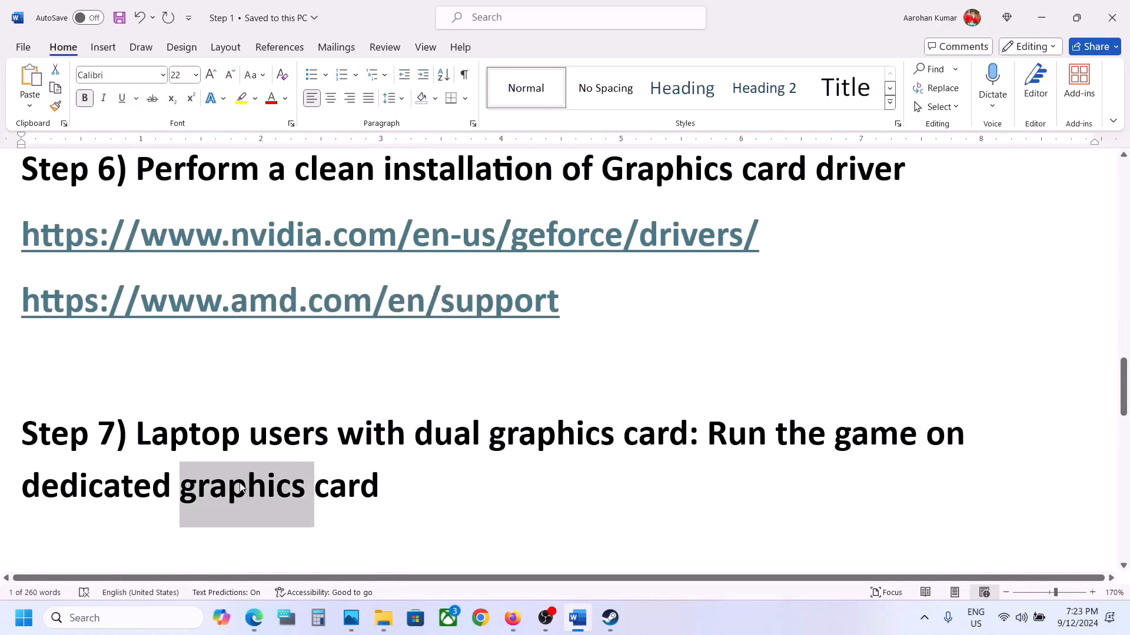
click(121, 624)
key(ctrl+v)
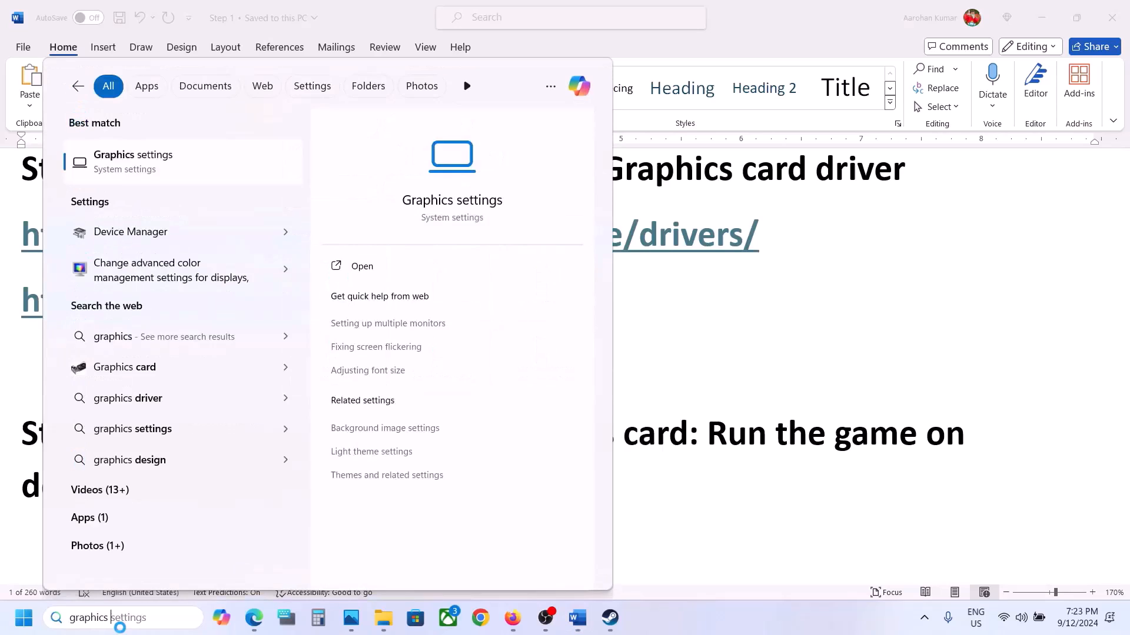
click(157, 621)
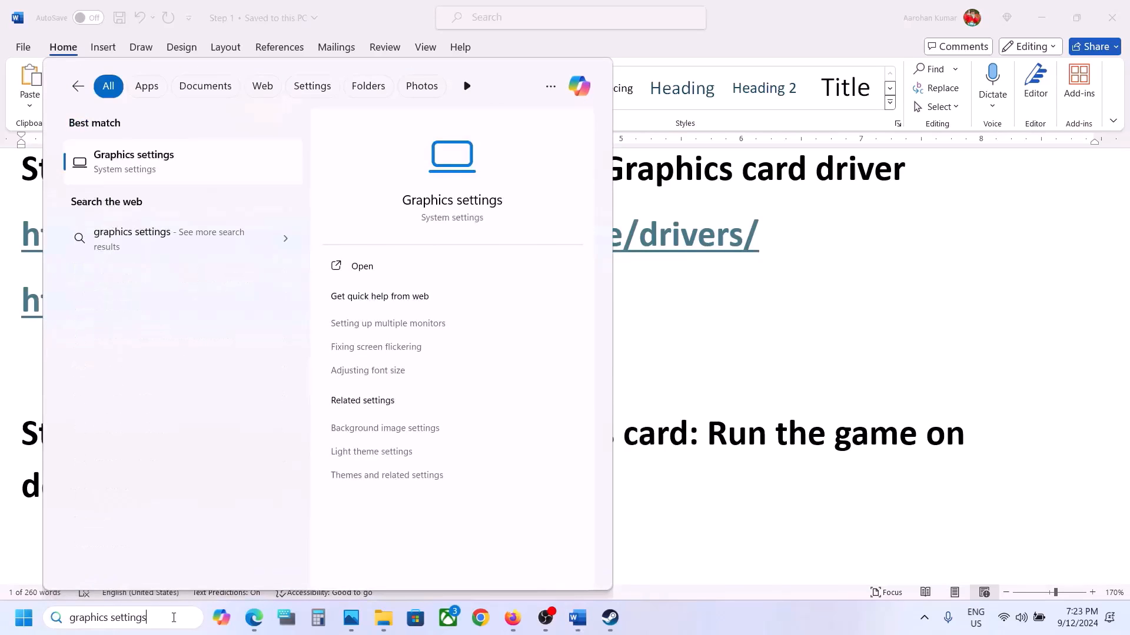
click(167, 160)
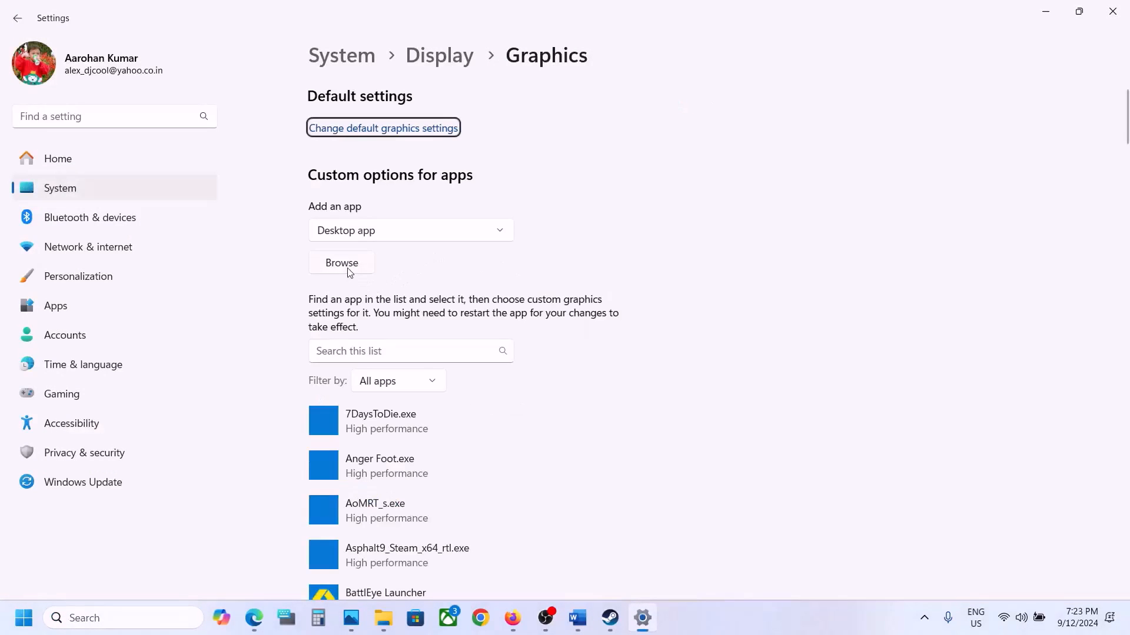
Add the Zero Hour application from Steam's common\Zero Hour folder to the custom graphics options for apps.
click(350, 272)
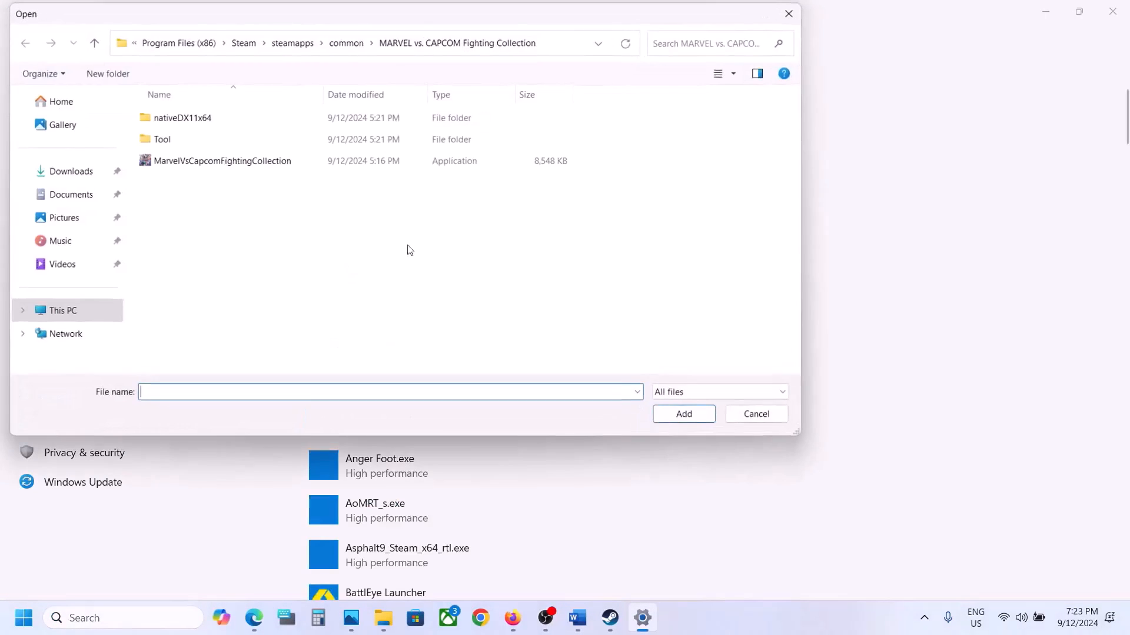
click(341, 50)
double_click(216, 295)
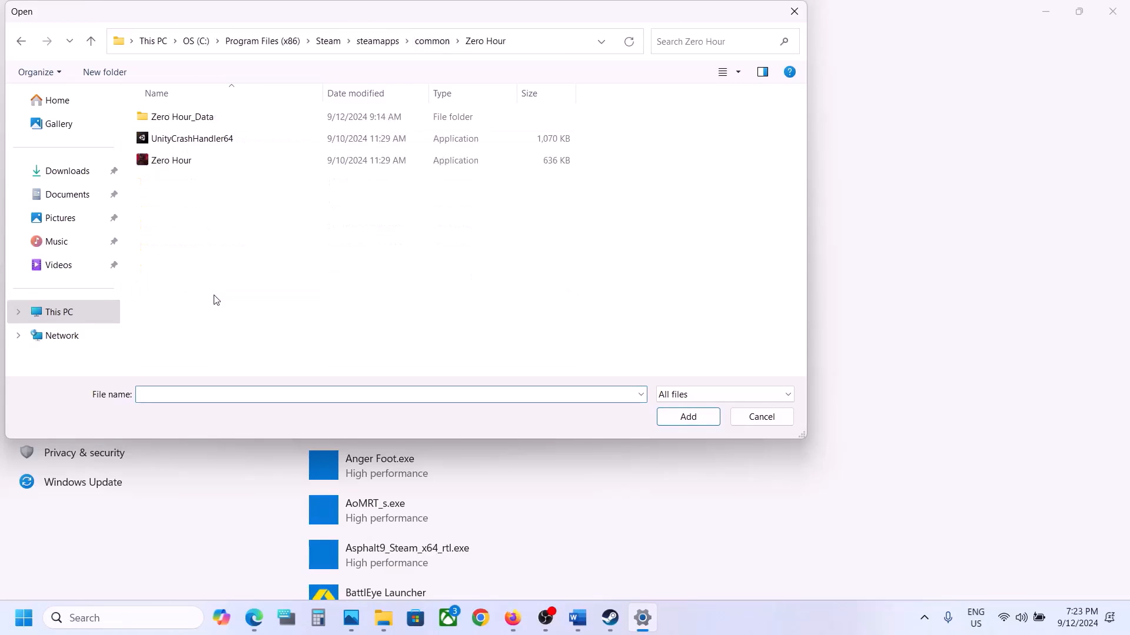
click(213, 163)
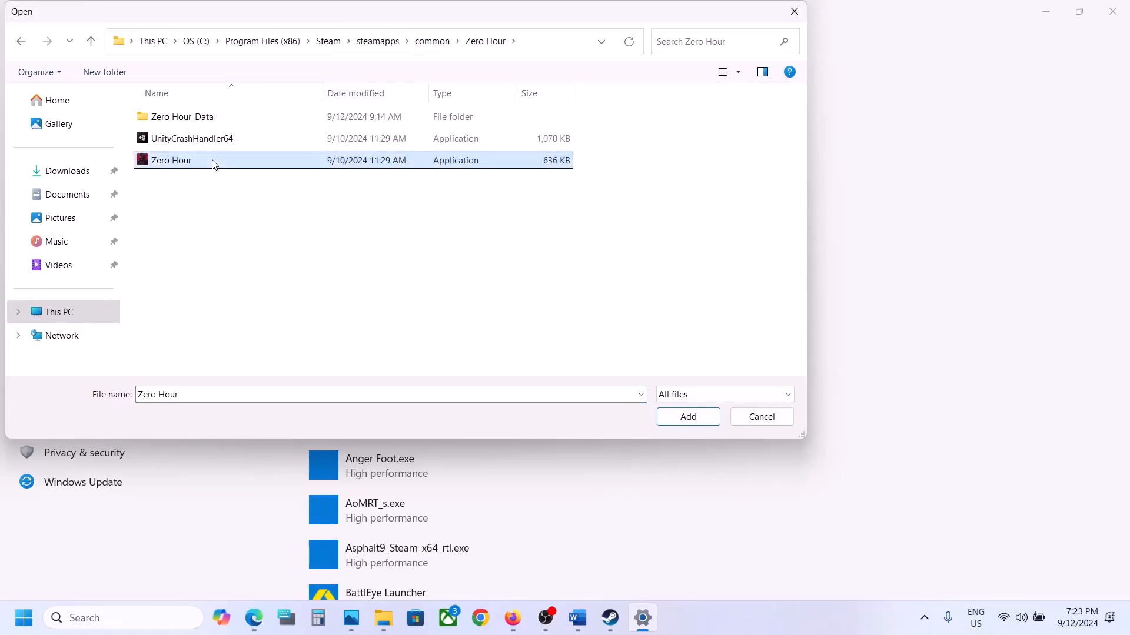
click(685, 419)
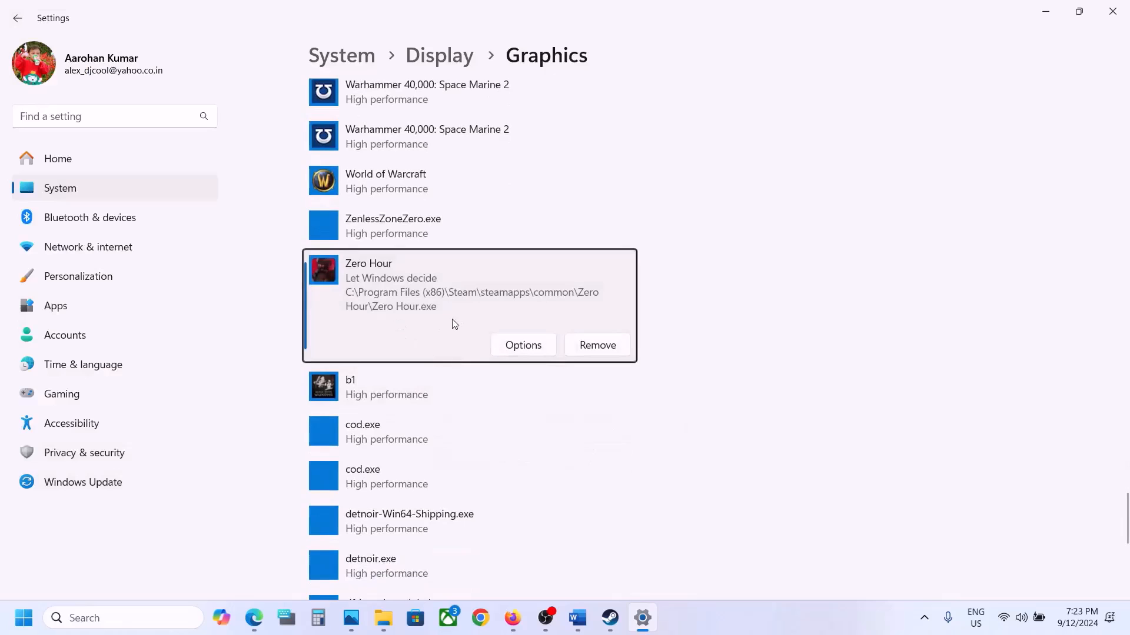
Set Zero Hour's graphics preference to High performance, save it, and close Settings.
click(505, 345)
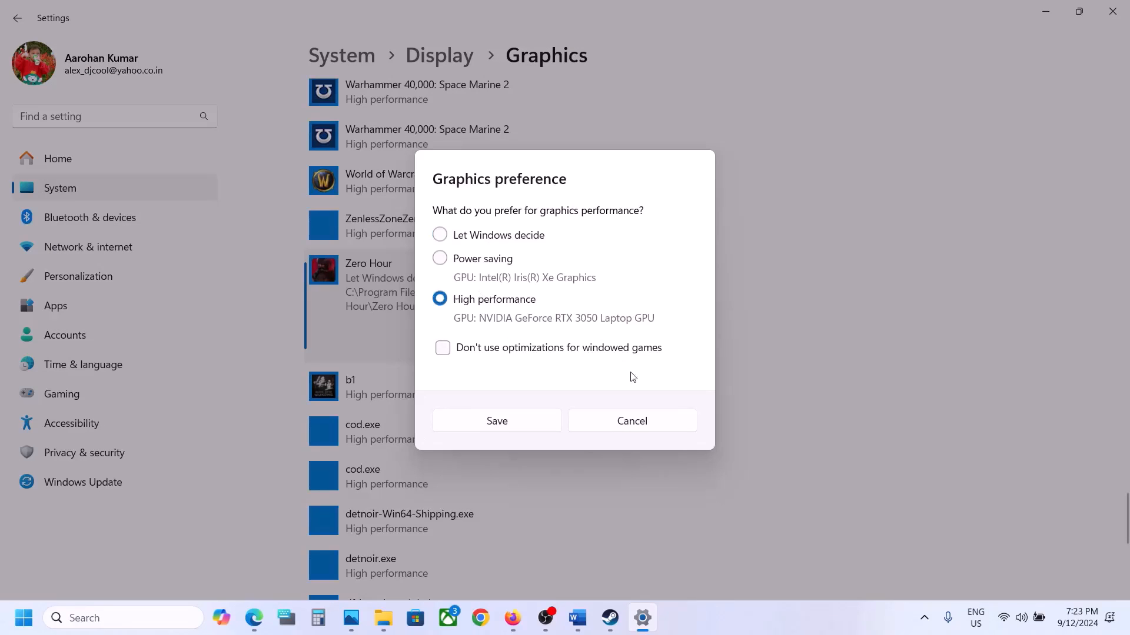
click(537, 429)
click(1112, 11)
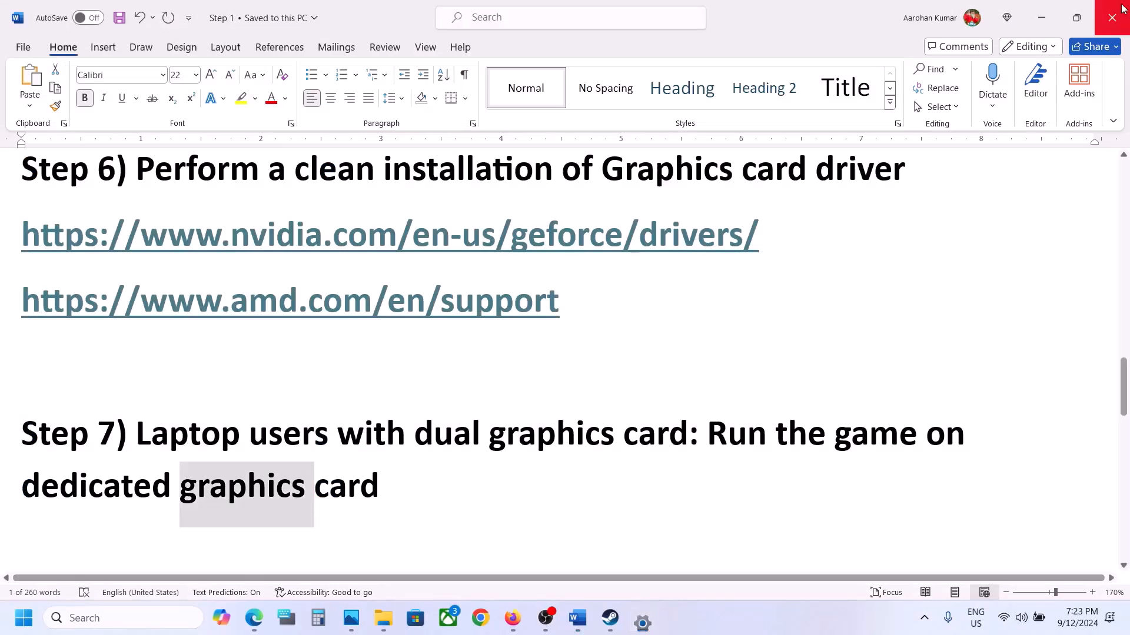
Follow Step 8 of the Word document by verifying the integrity of Zero Hour's game files in Steam.
scroll(402, 428, down, 1)
scroll(402, 428, down, 2)
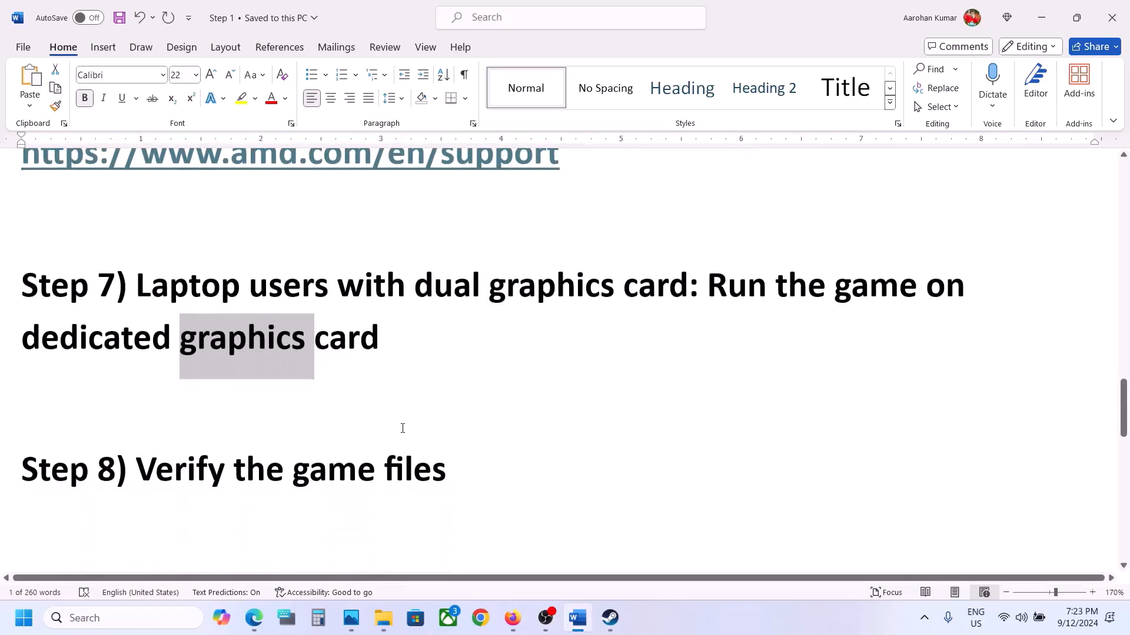
drag(136, 467, 447, 467)
click(609, 618)
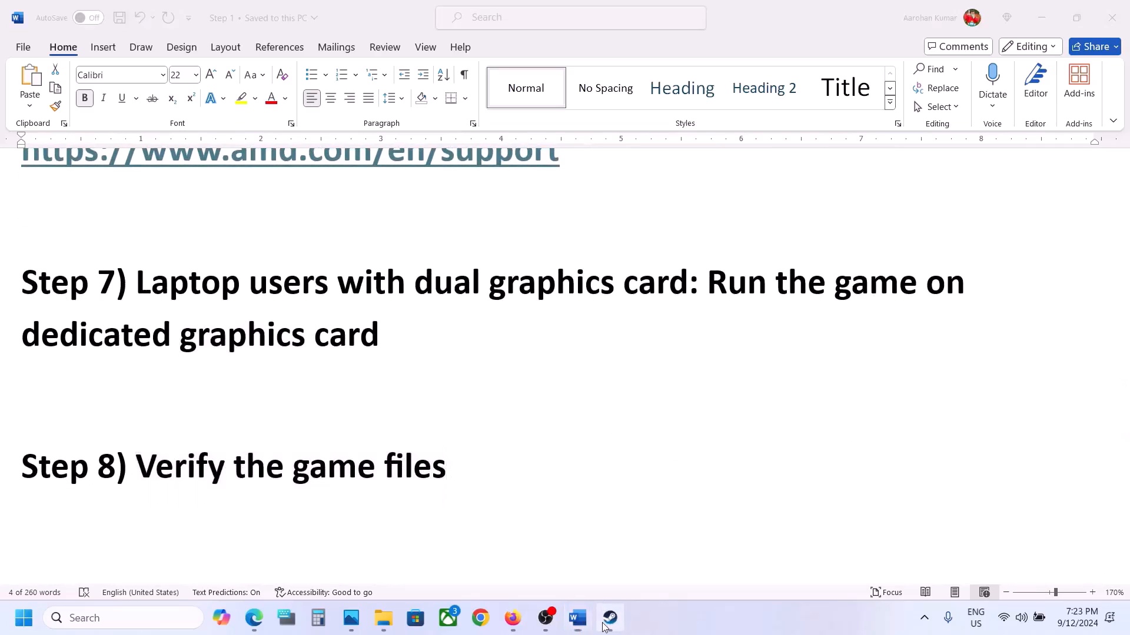
right_click(141, 559)
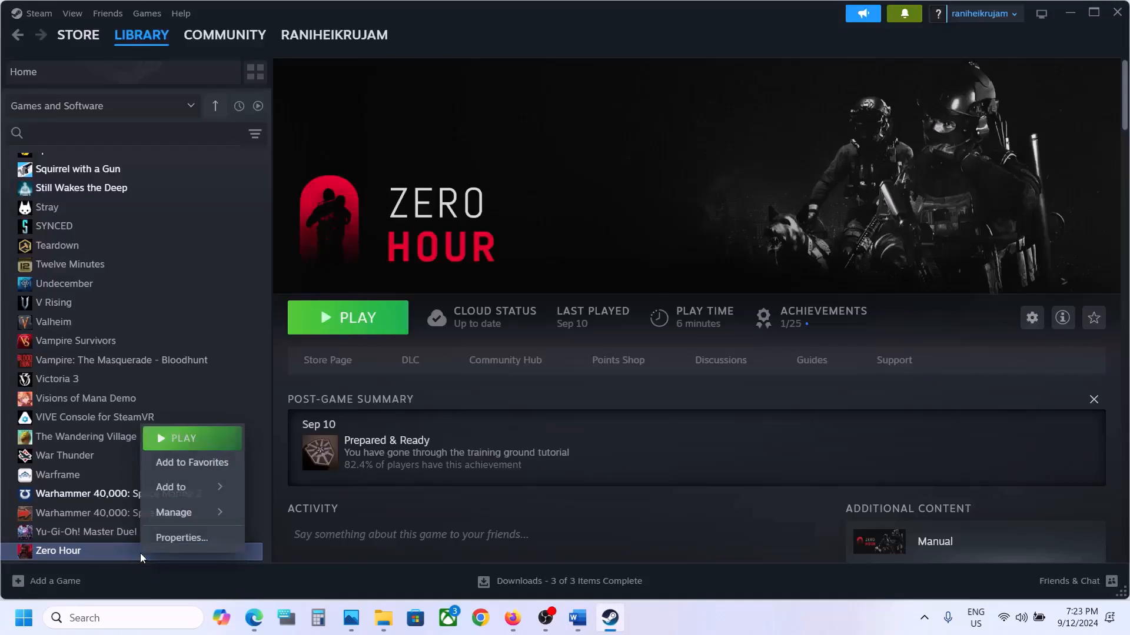
click(198, 538)
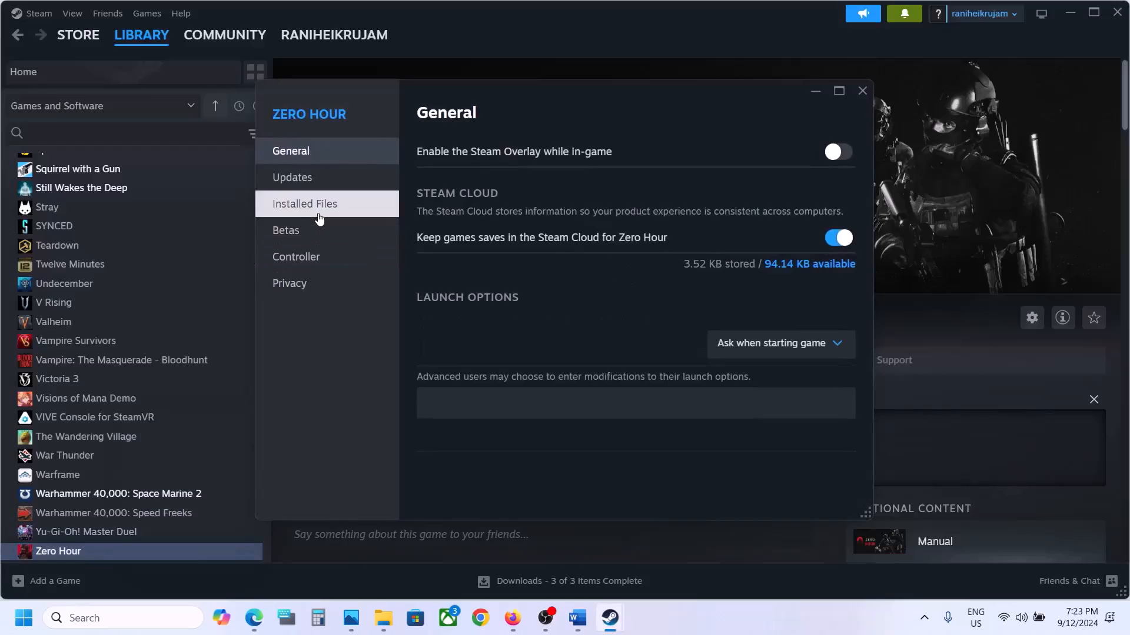
click(318, 217)
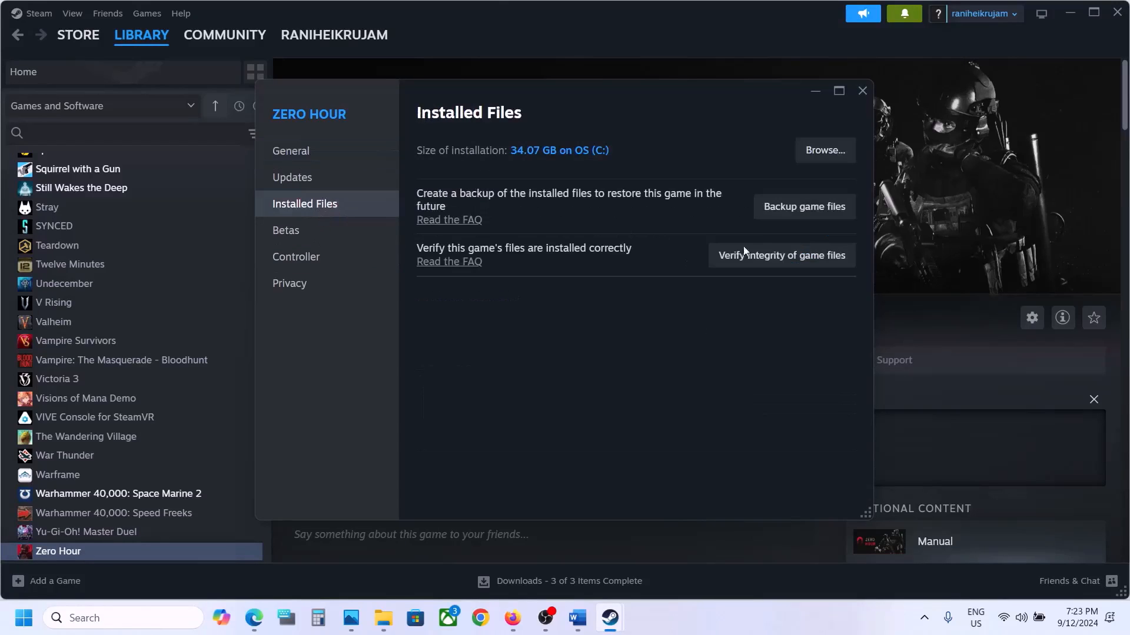
click(782, 259)
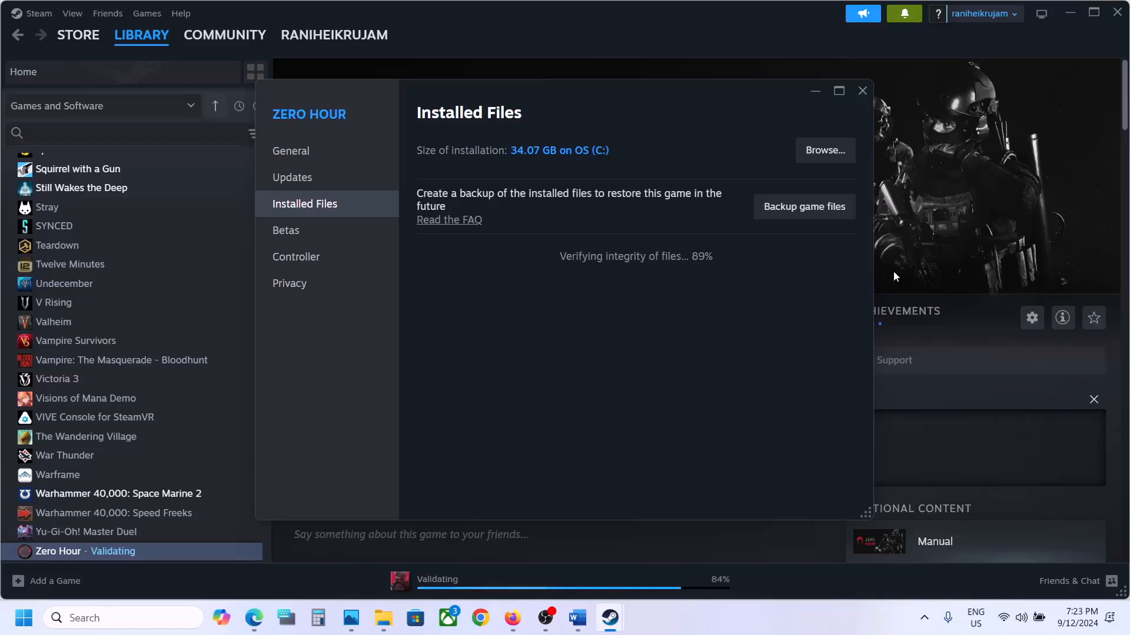
click(863, 94)
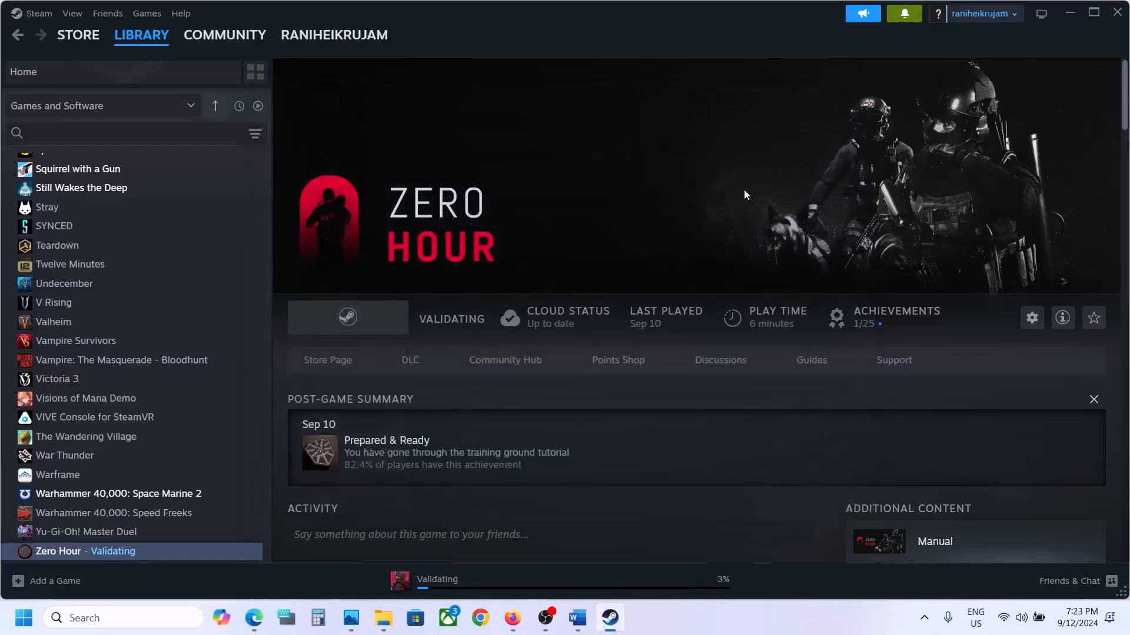
Open the Visual C++ downloads page in Chrome using the support.microsoft.com link from Step 9 of the Word document.
click(574, 617)
scroll(424, 510, down, 3)
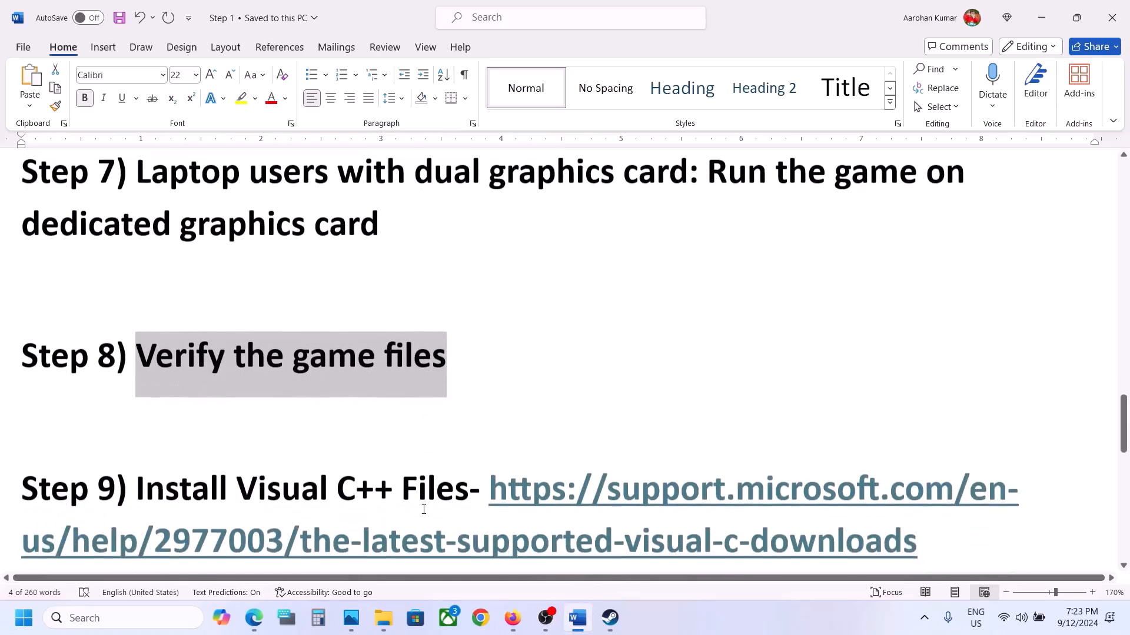
drag(920, 501, 492, 452)
key(ctrl+c)
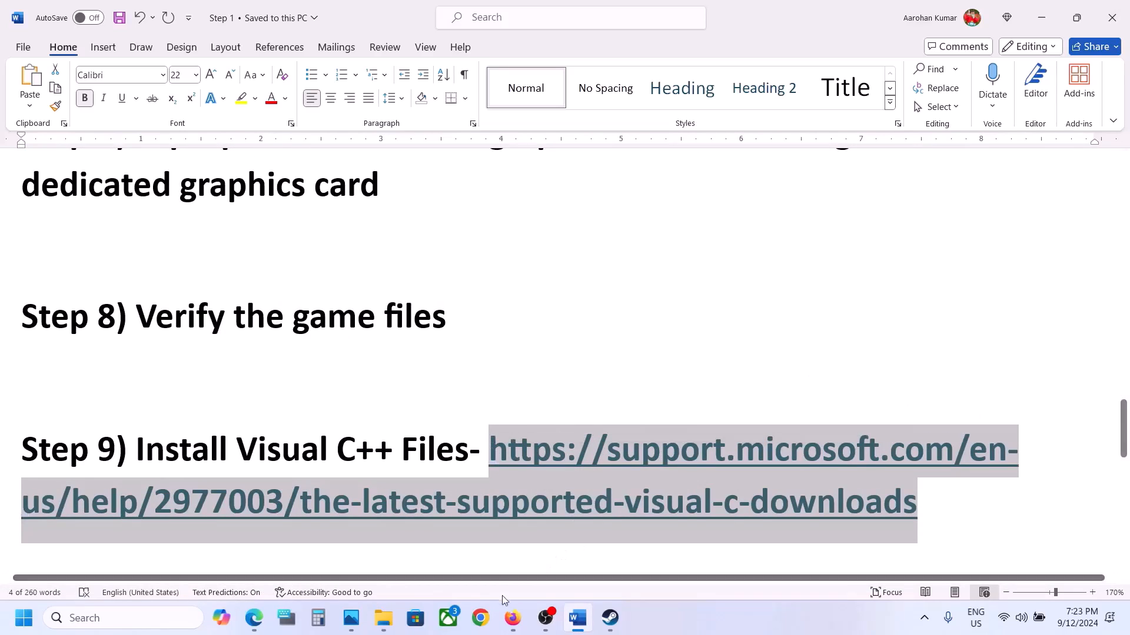
click(481, 618)
key(ctrl+v)
key(Return)
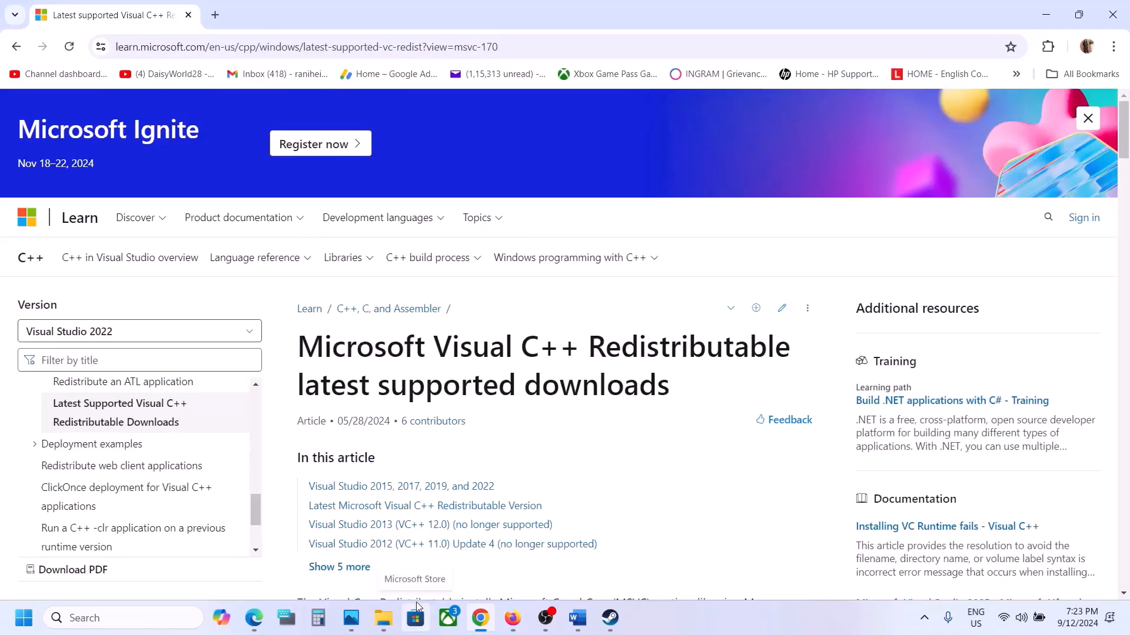
Download the X86 Visual C++ 2015-2022 Redistributable from the latest version table and try to repair it with its installer.
scroll(516, 562, down, 8)
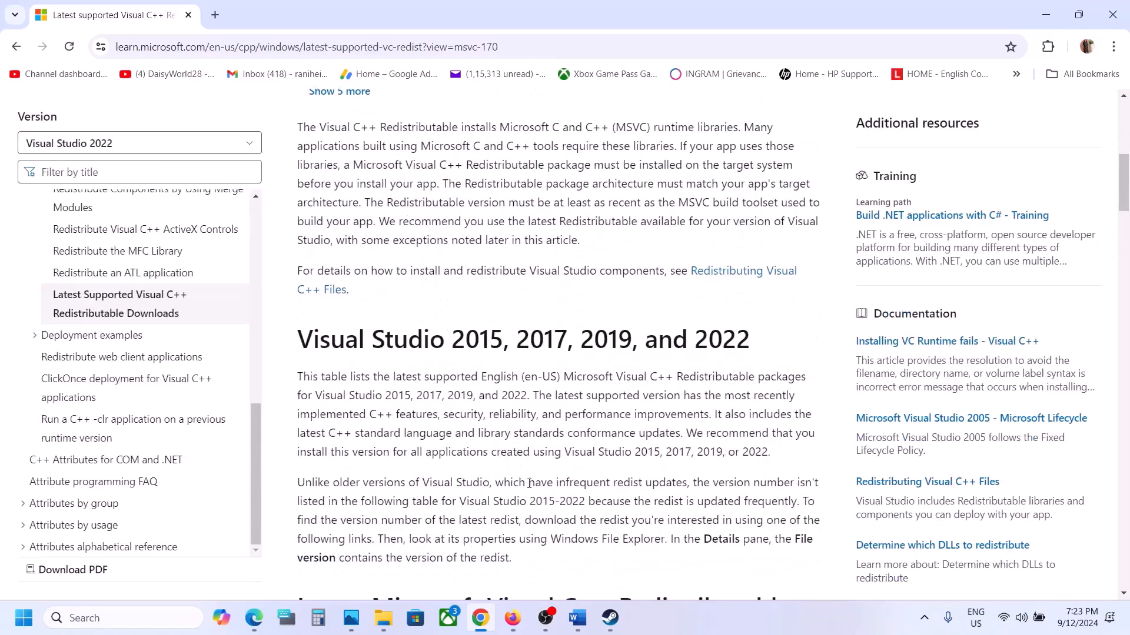
drag(312, 338, 709, 323)
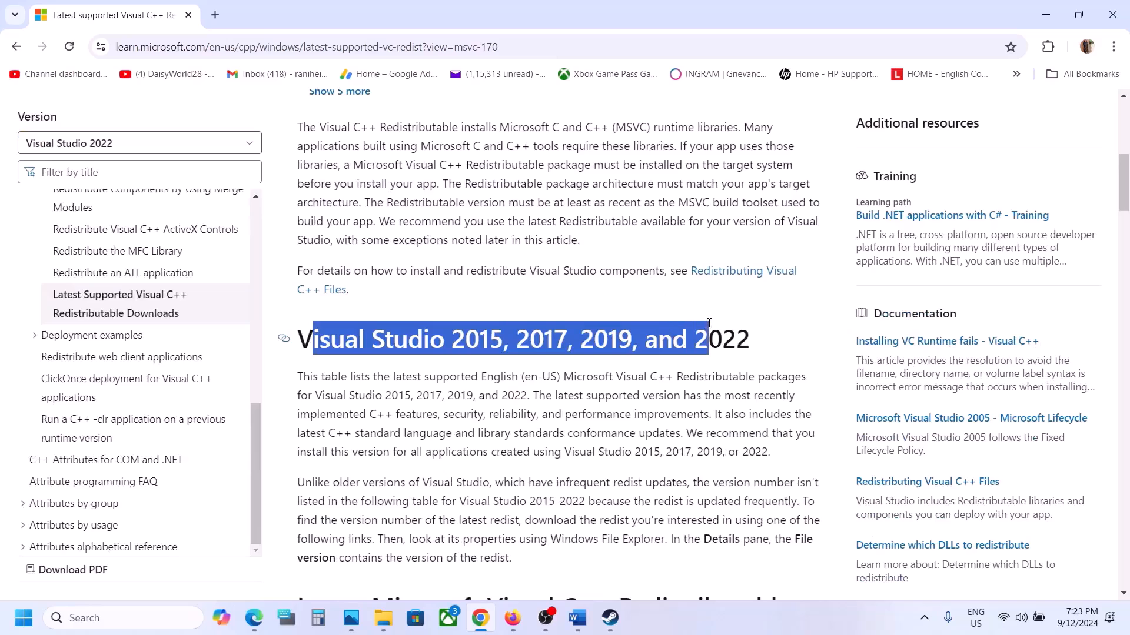
scroll(709, 323, down, 9)
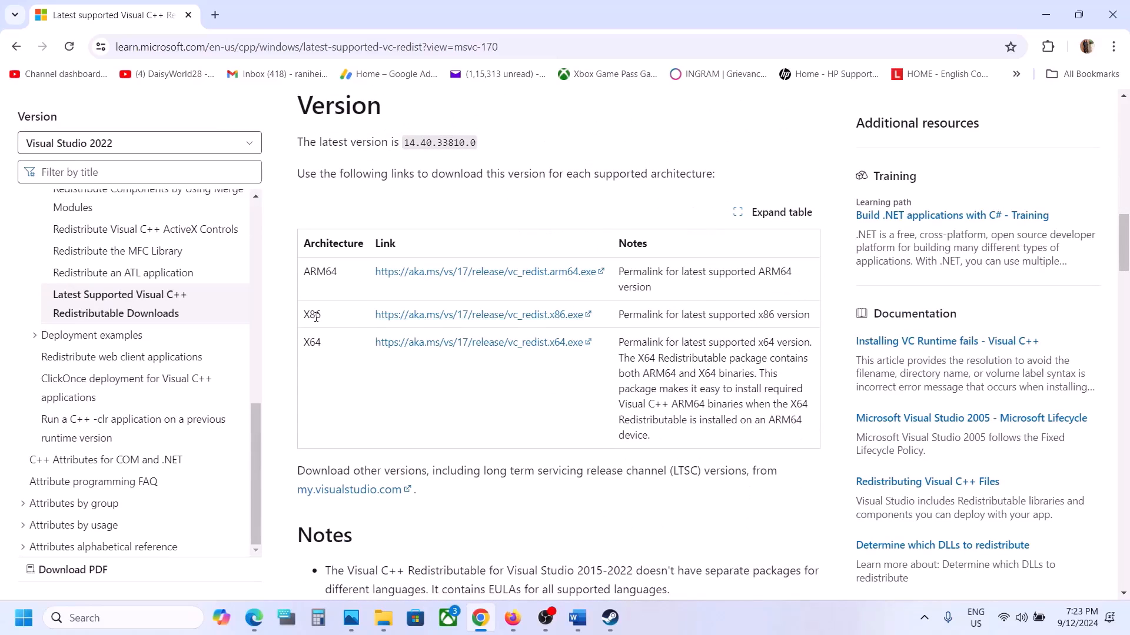
double_click(316, 317)
double_click(315, 343)
double_click(312, 315)
click(502, 326)
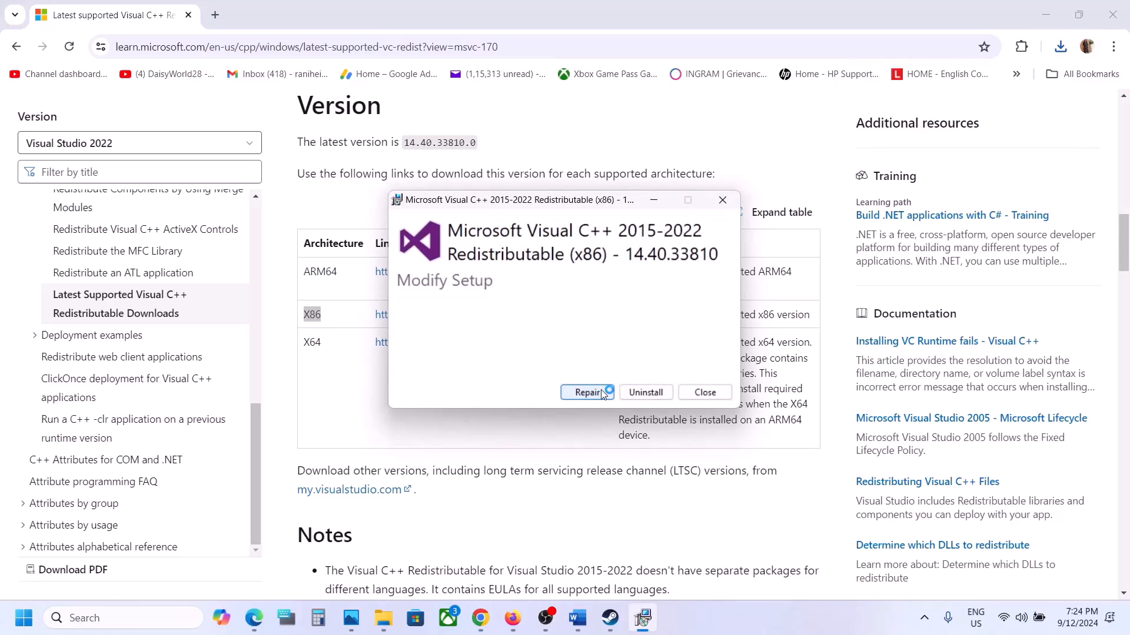
click(589, 392)
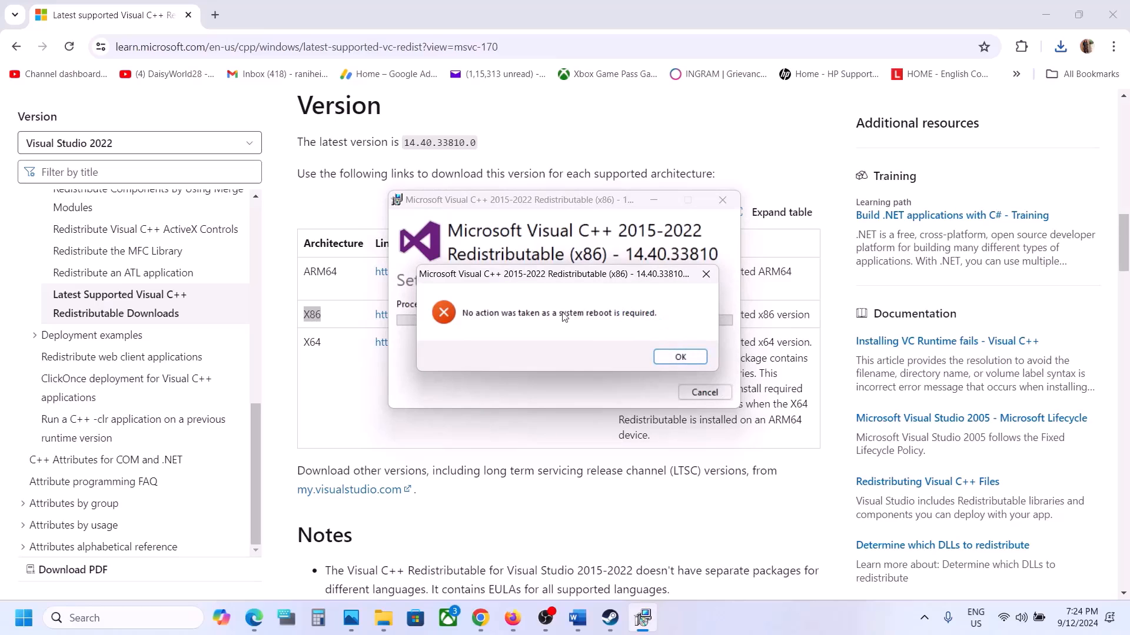
click(669, 362)
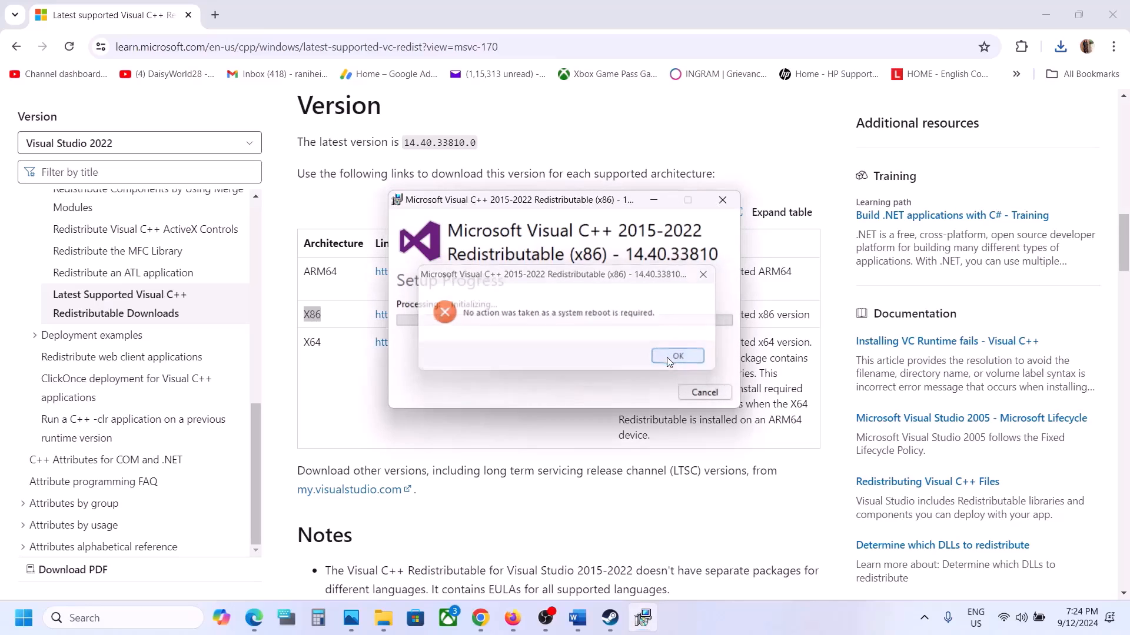
Download the X64 Visual C++ 2015-2022 Redistributable, run VC_redist.x64 (2).exe and try to repair the installation.
click(322, 341)
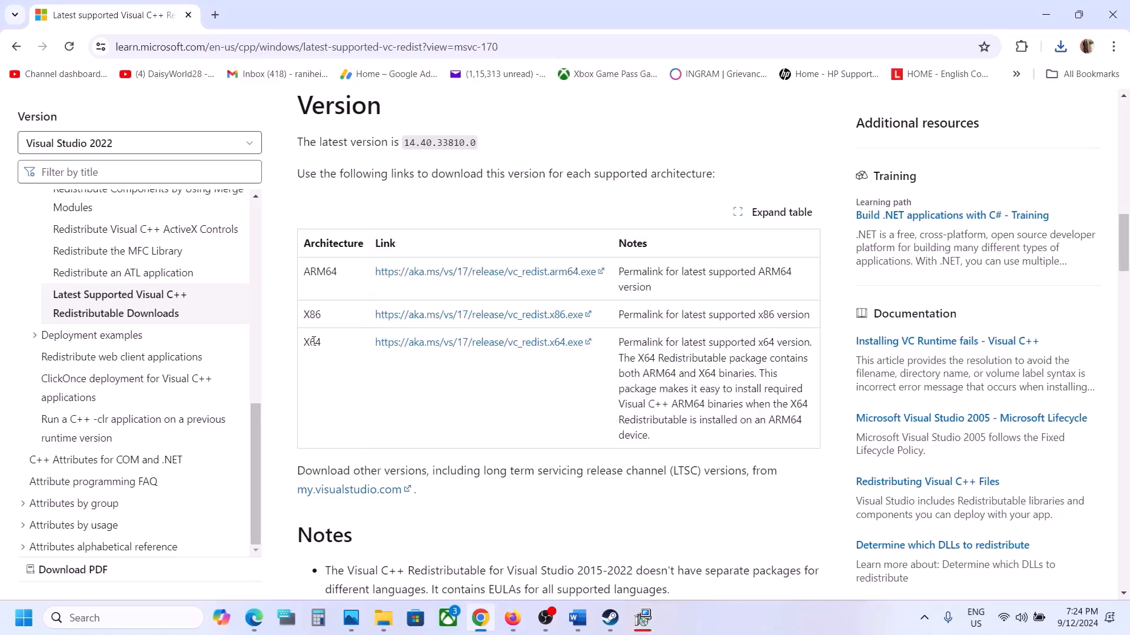
double_click(314, 341)
click(452, 349)
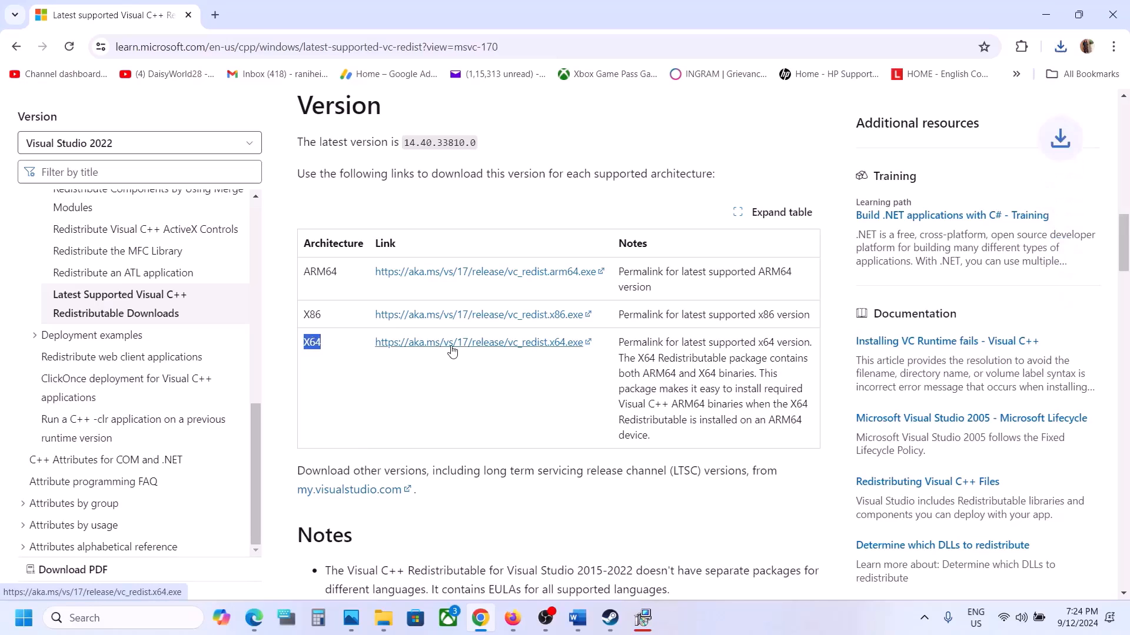
click(1060, 46)
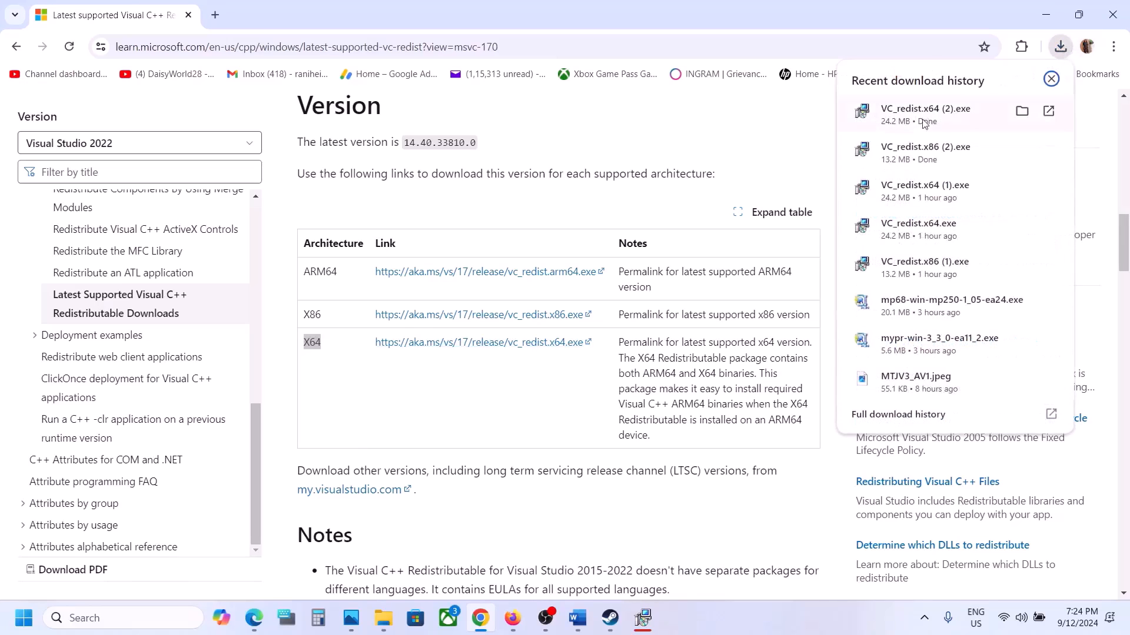
click(925, 117)
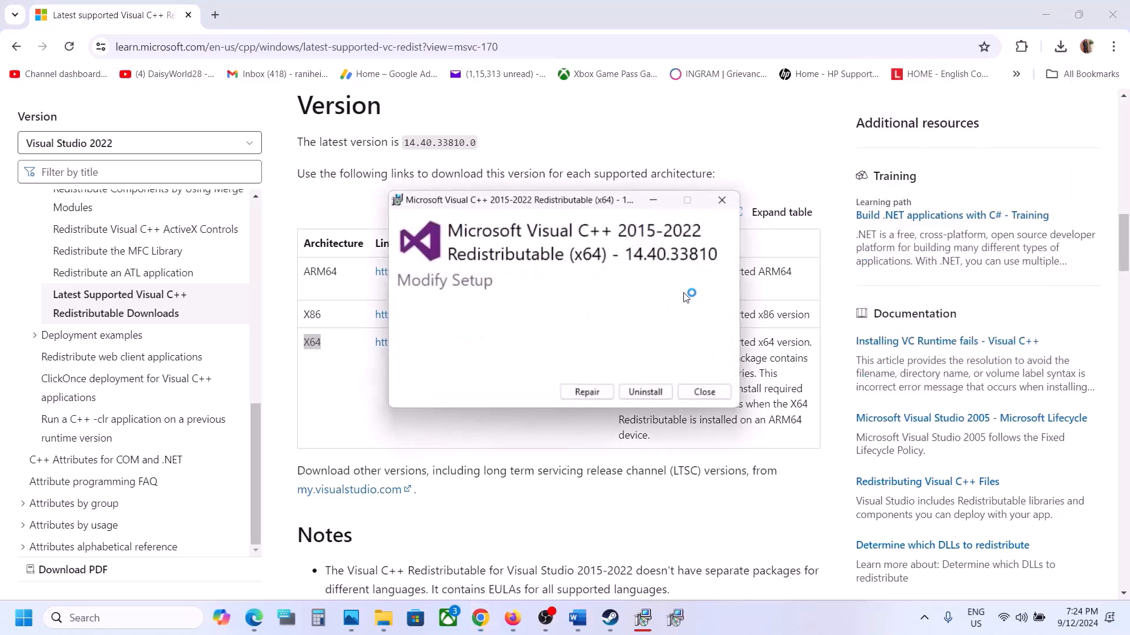
click(586, 392)
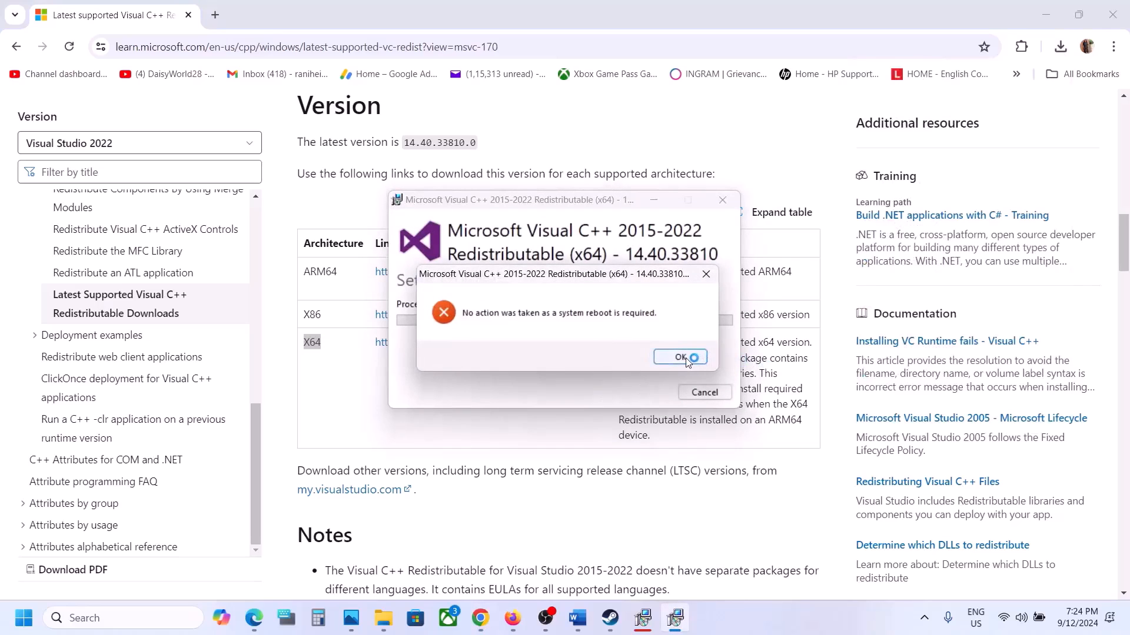
click(683, 357)
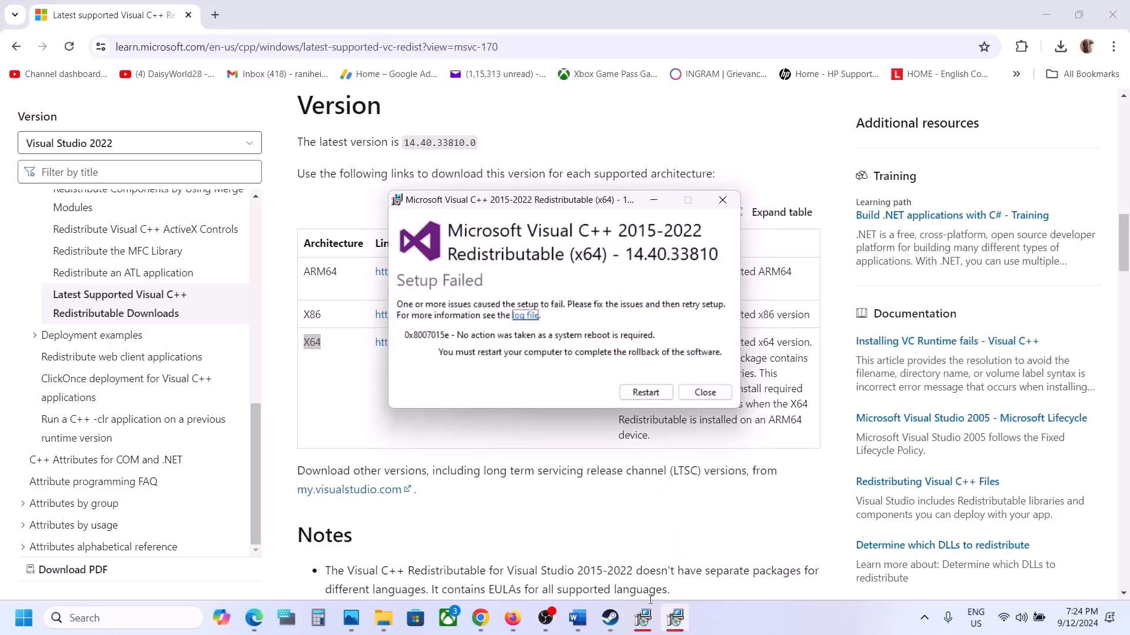
Place the x86 setup window beside the x64 one and bring up the computer's power options without choosing one.
click(643, 617)
drag(589, 199, 367, 232)
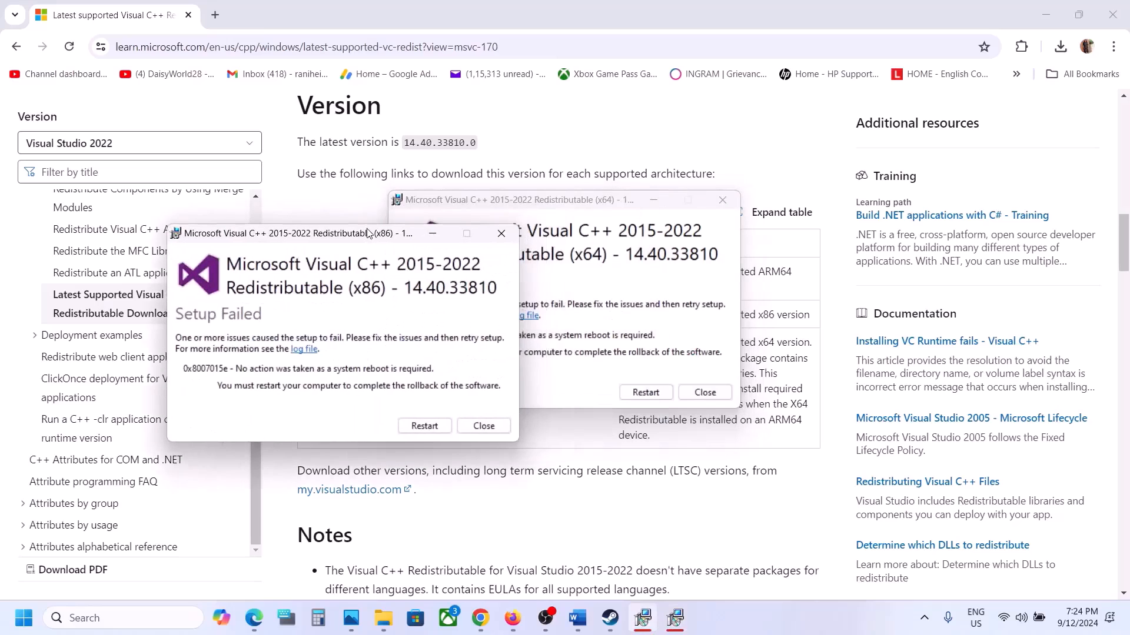
click(431, 432)
click(24, 619)
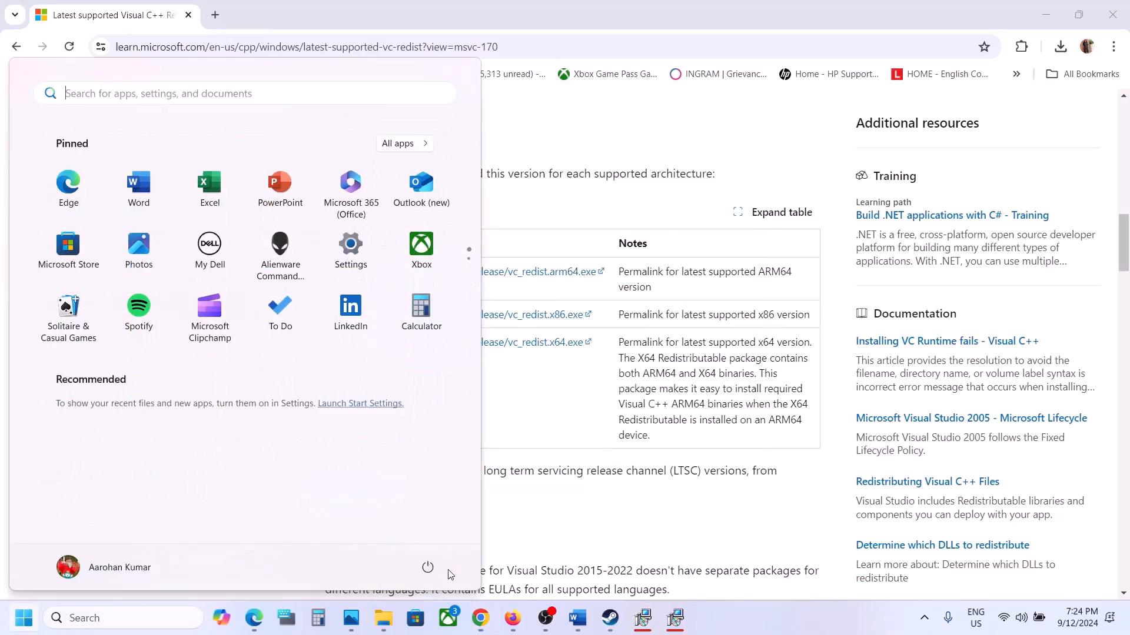
click(428, 567)
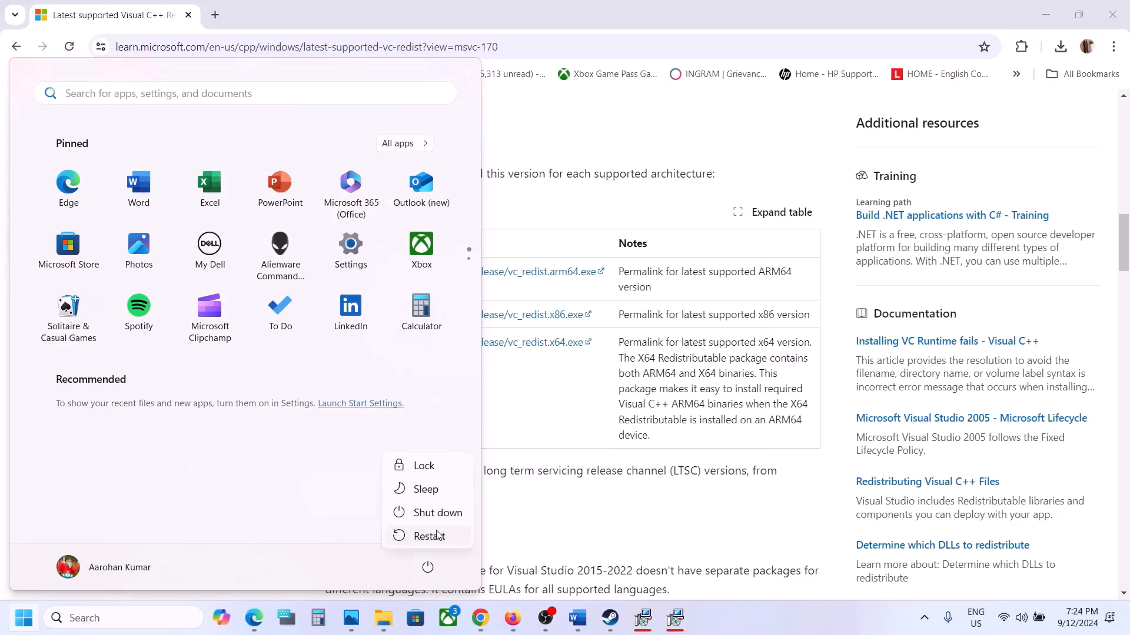
click(611, 618)
Follow Step 10 of the Word document by opening Windows Update in Settings and checking for updates.
click(584, 626)
scroll(524, 411, down, 4)
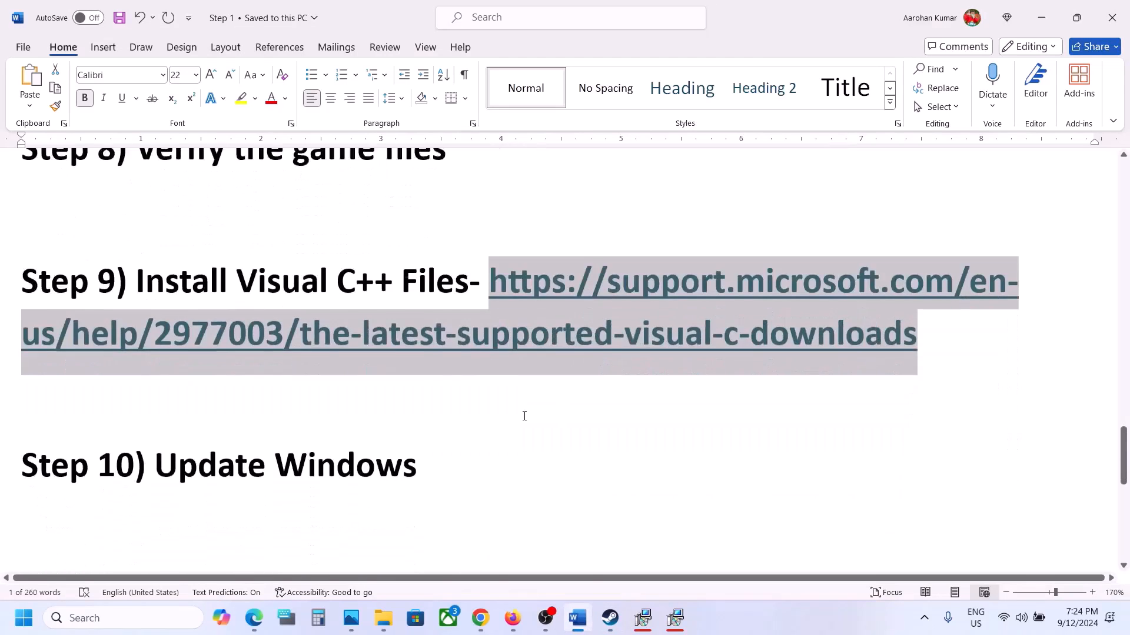
drag(241, 411, 469, 398)
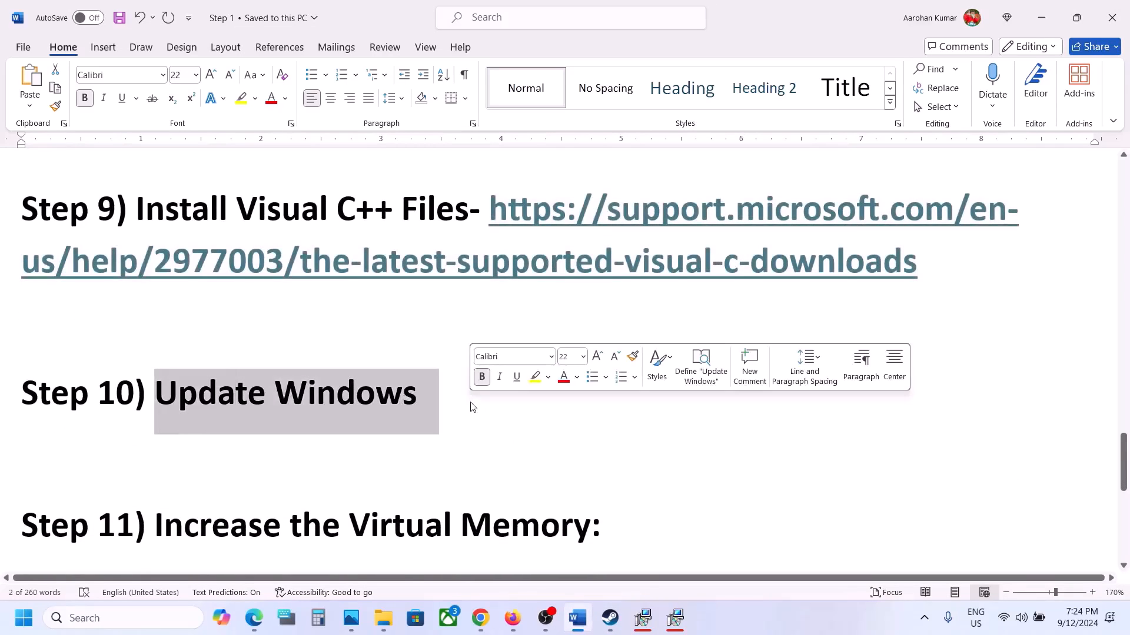
key(super+i)
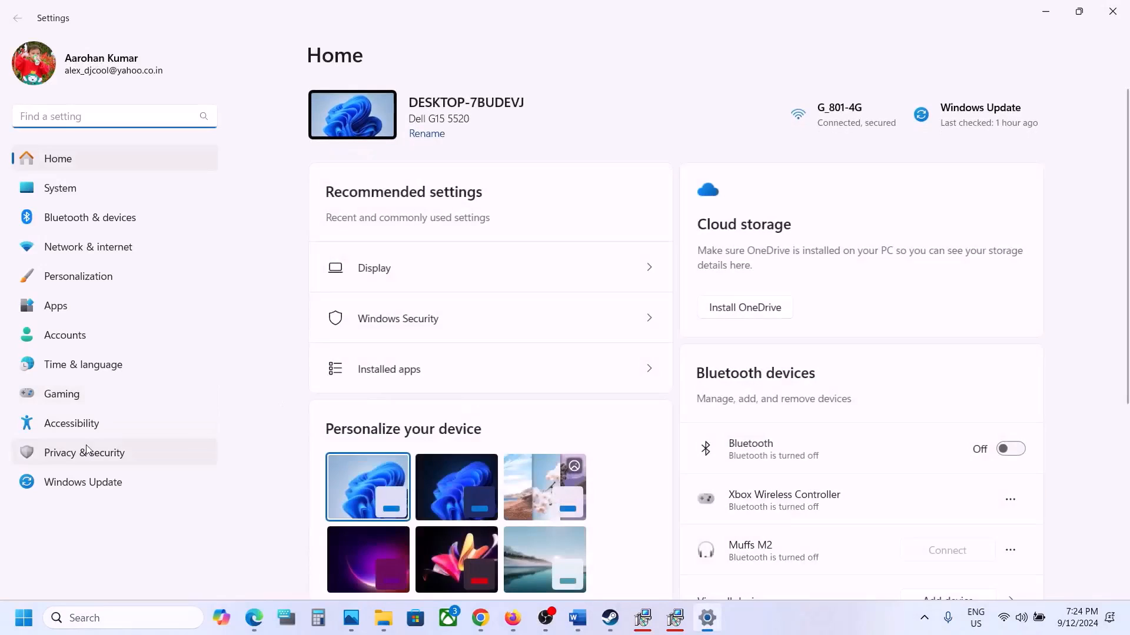
click(78, 479)
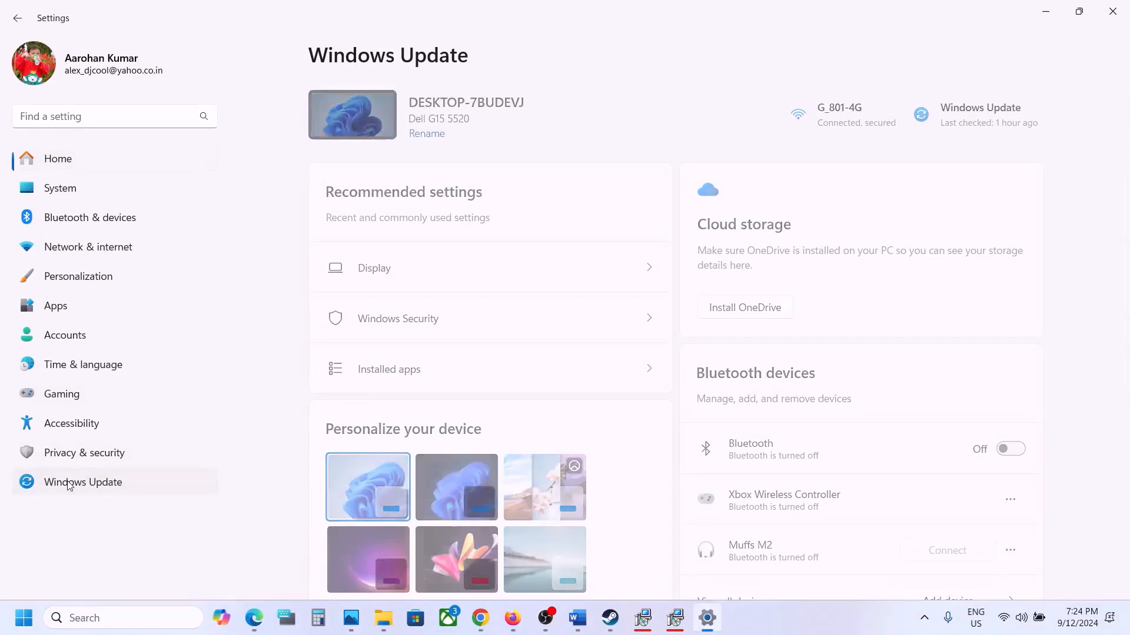
click(995, 122)
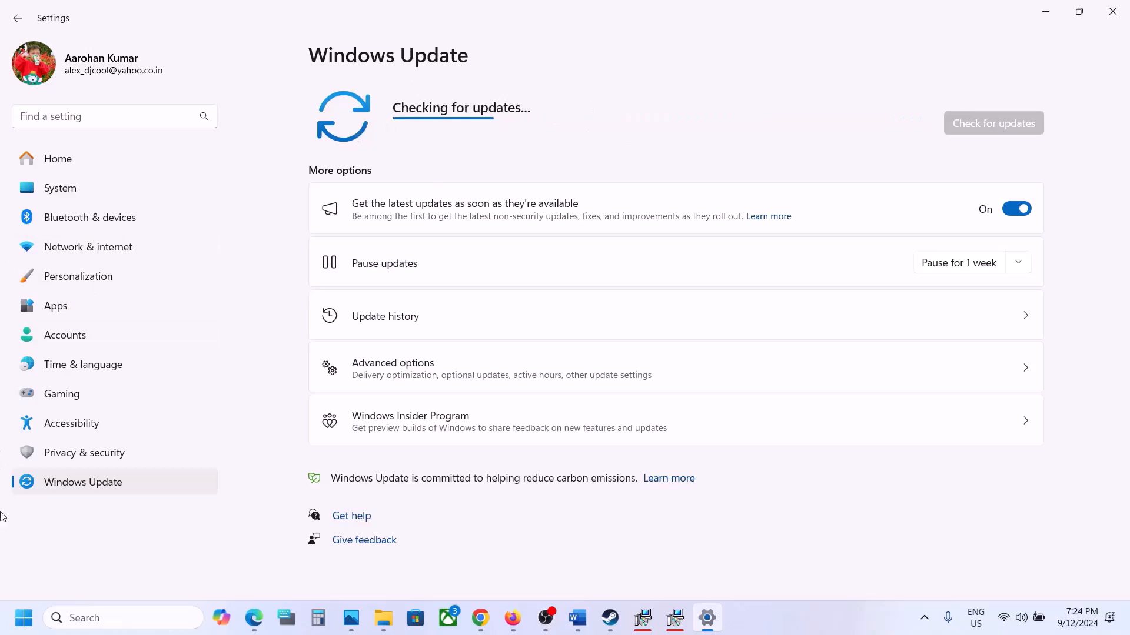
Show the computer's power options over the Windows Update page and close them without choosing one.
click(17, 632)
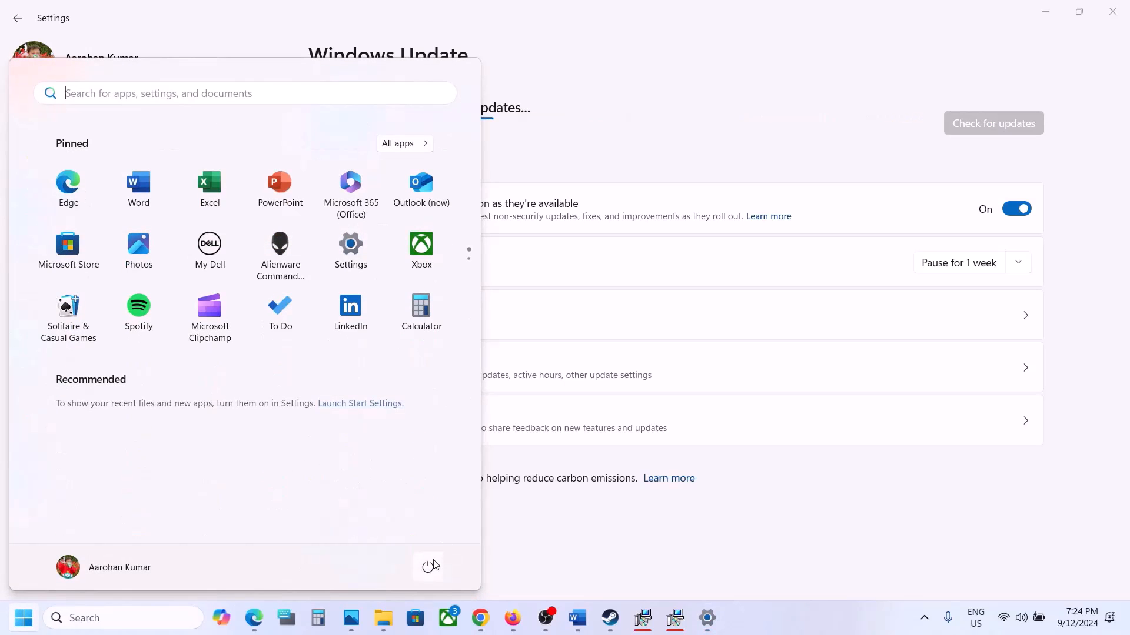
click(428, 566)
click(728, 494)
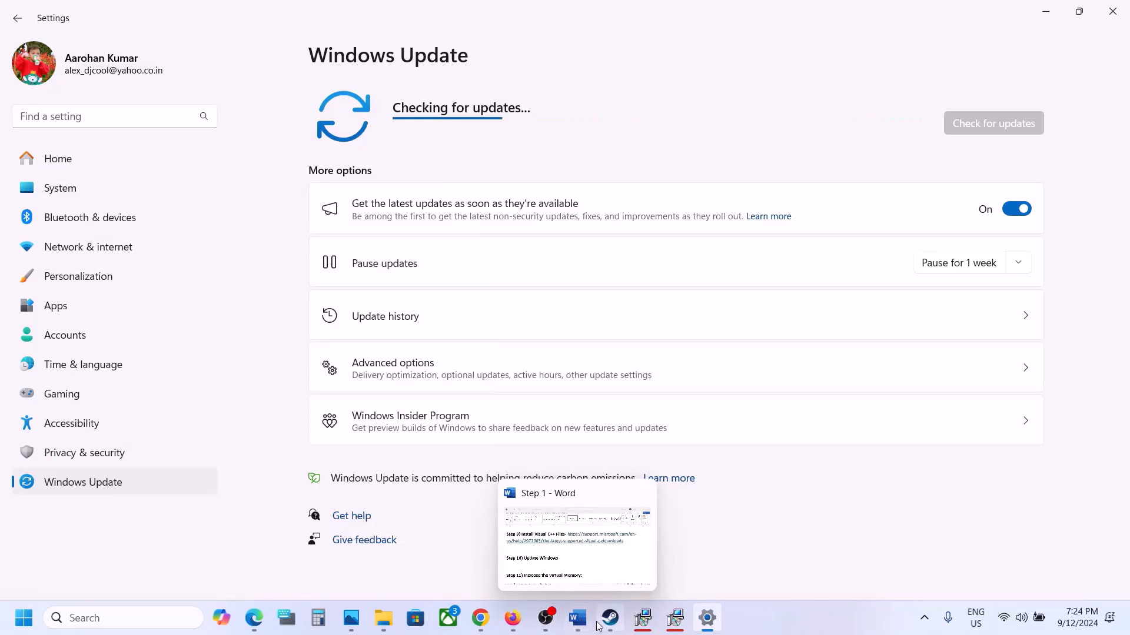
Copy "View Advanced system settings" from the Word document, search Windows for it and open the matching Control Panel entry.
click(578, 618)
scroll(502, 348, down, 3)
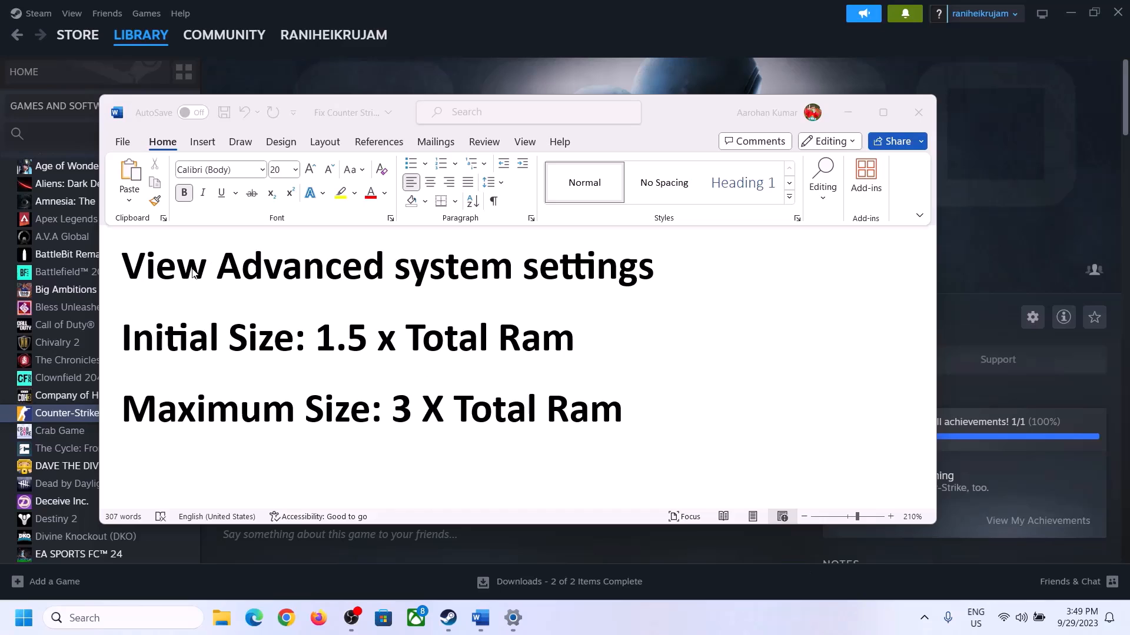
click(137, 272)
drag(146, 274, 628, 279)
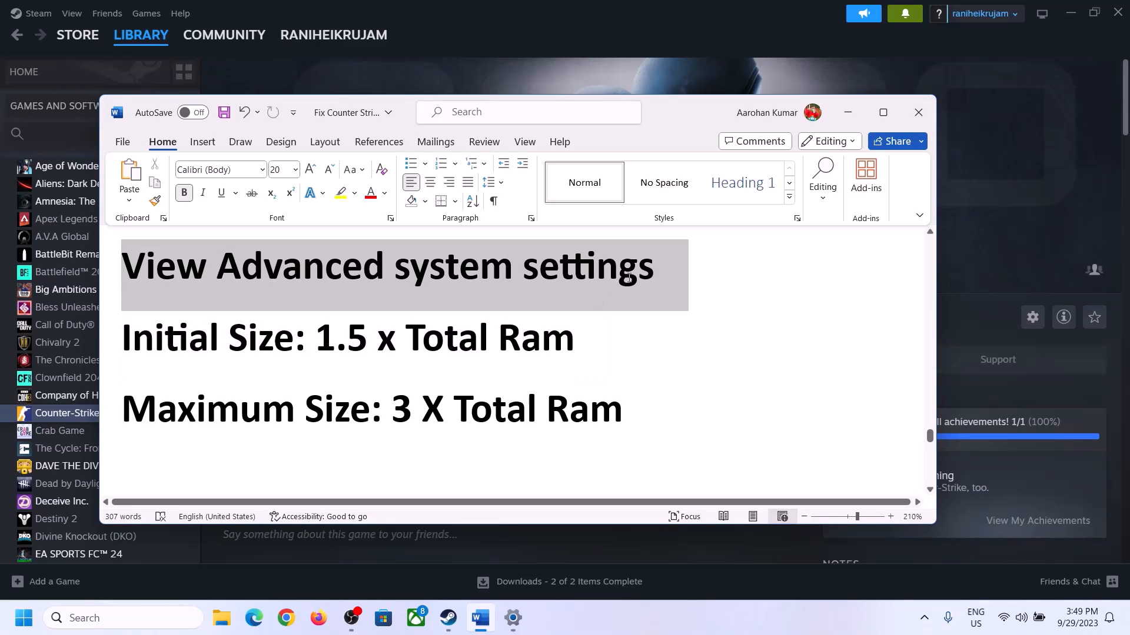
key(ctrl+c)
click(134, 617)
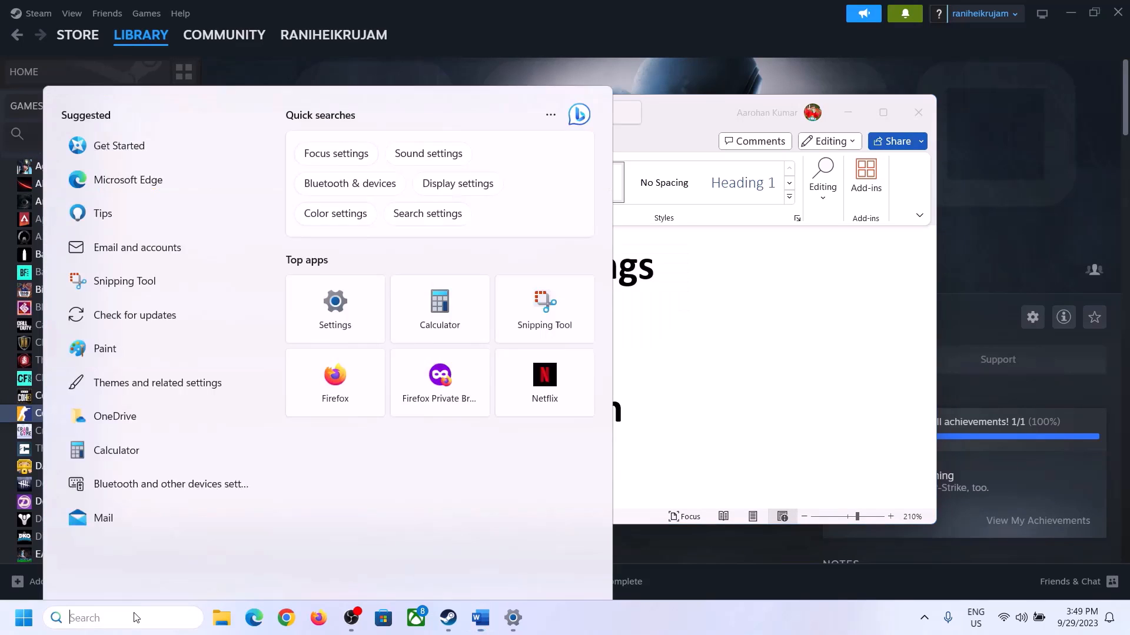
key(ctrl+v)
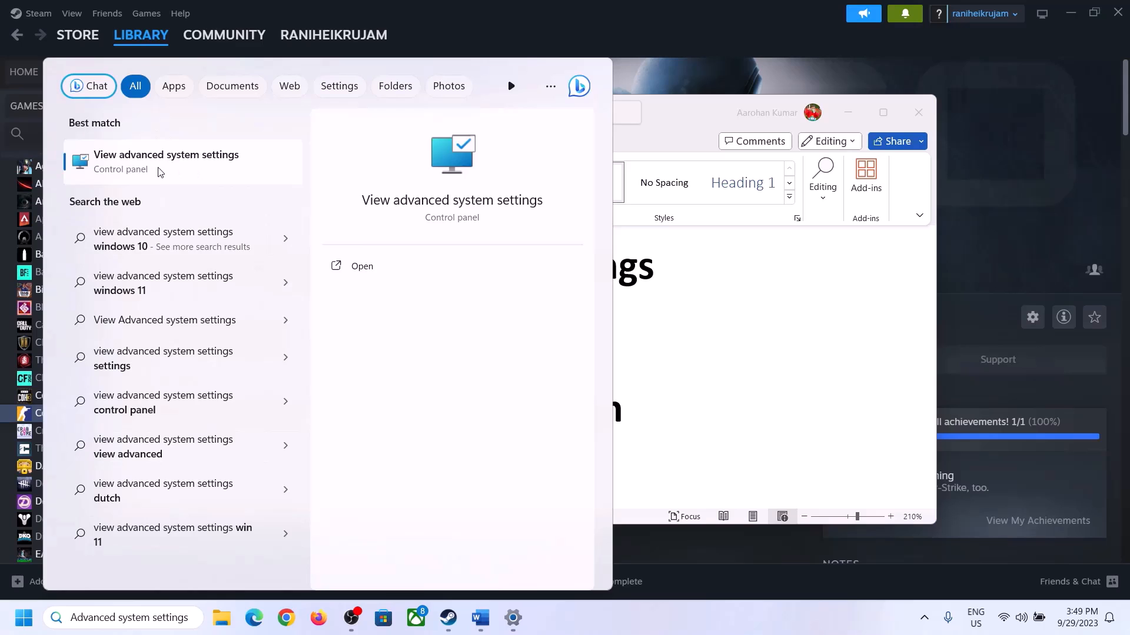
click(159, 171)
Move the System Properties window aside and open the Virtual Memory settings from the advanced Performance options.
drag(234, 114, 500, 196)
click(632, 298)
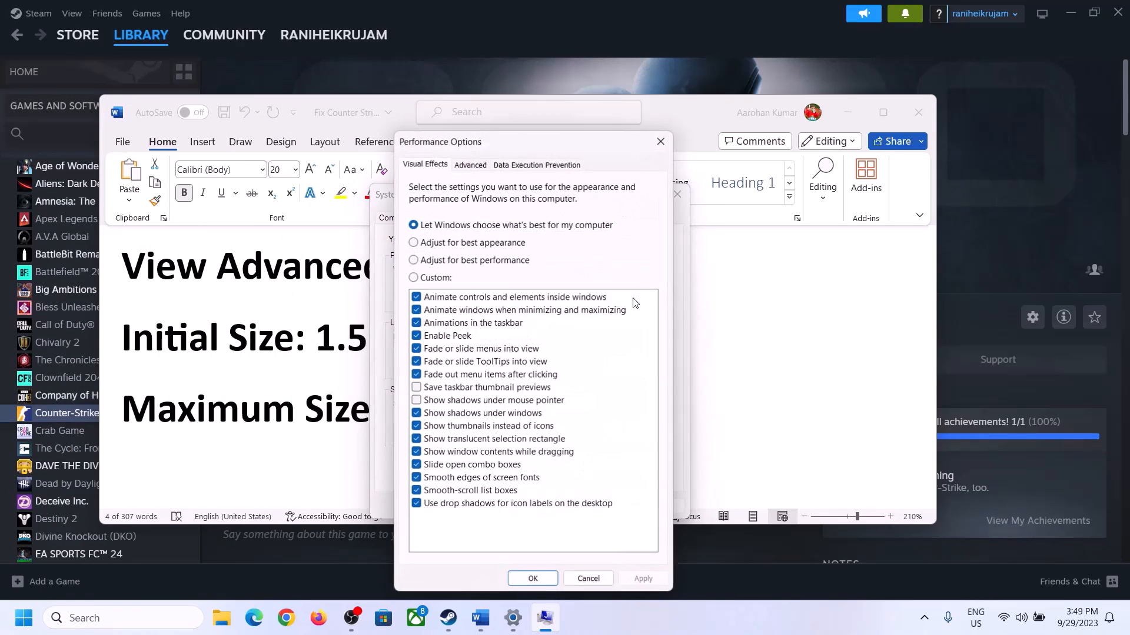
click(473, 166)
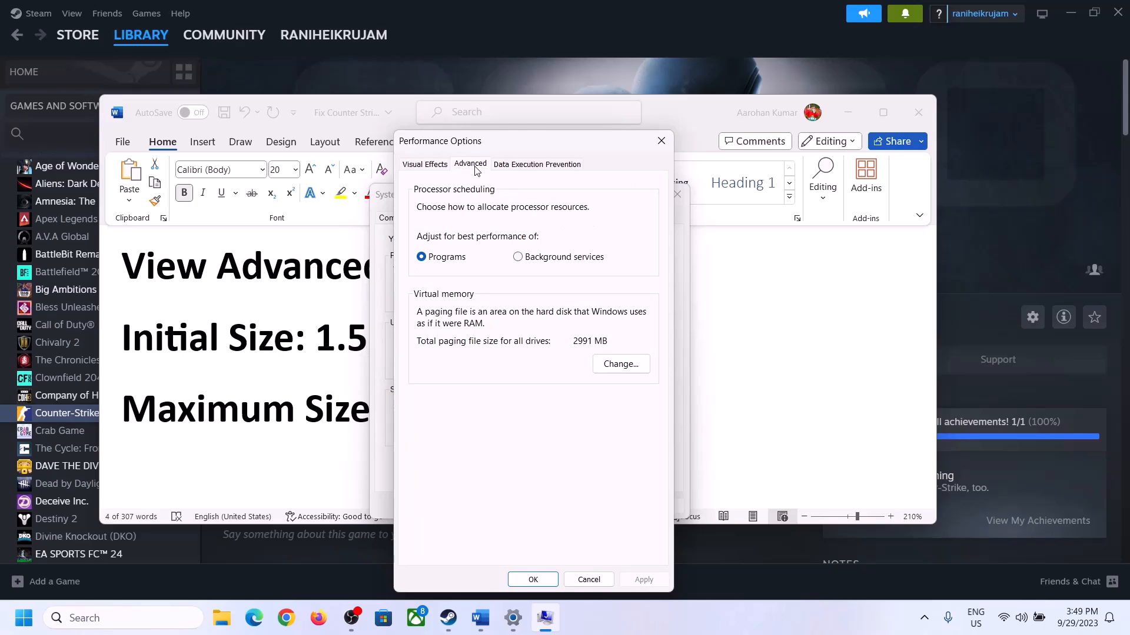
click(626, 365)
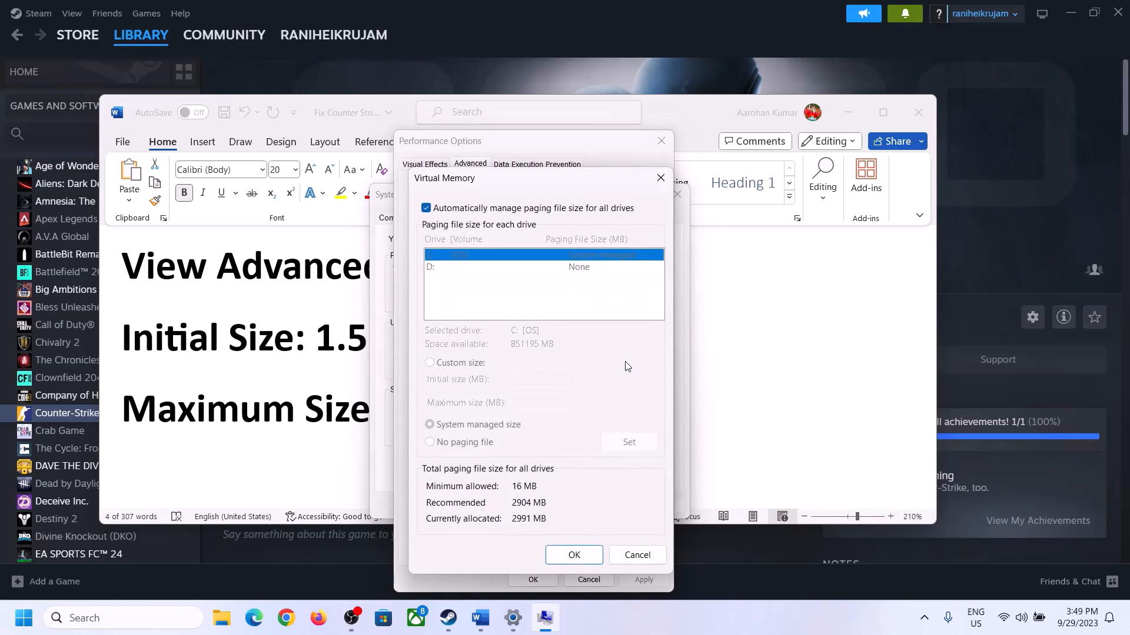
Turn off automatic paging file management for all drives and choose a custom size for drive C:.
click(426, 209)
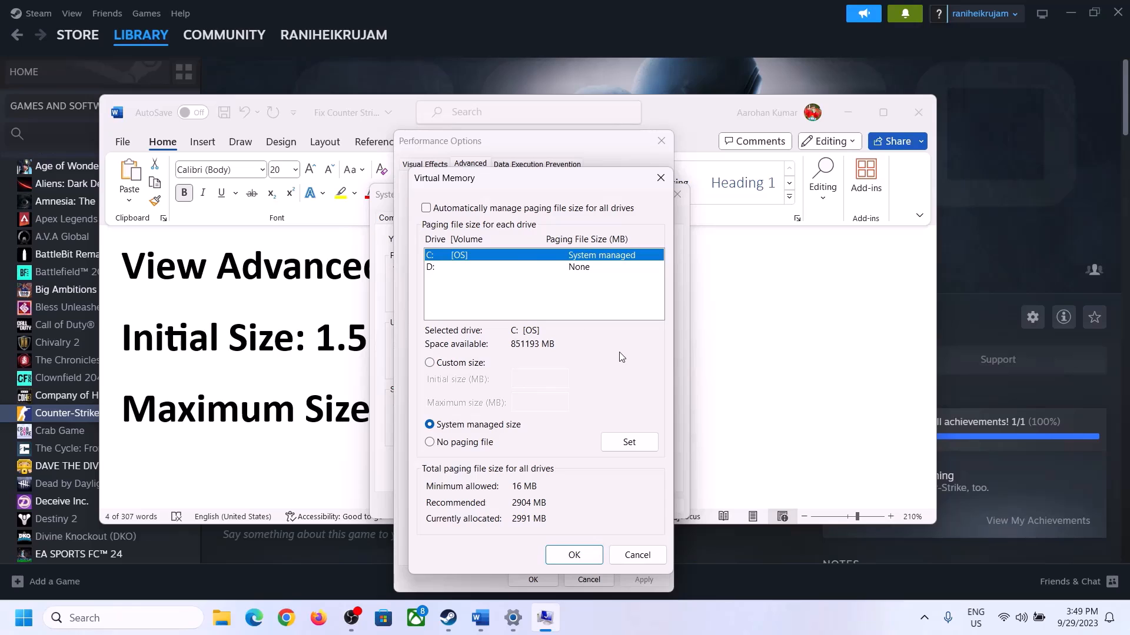
click(430, 363)
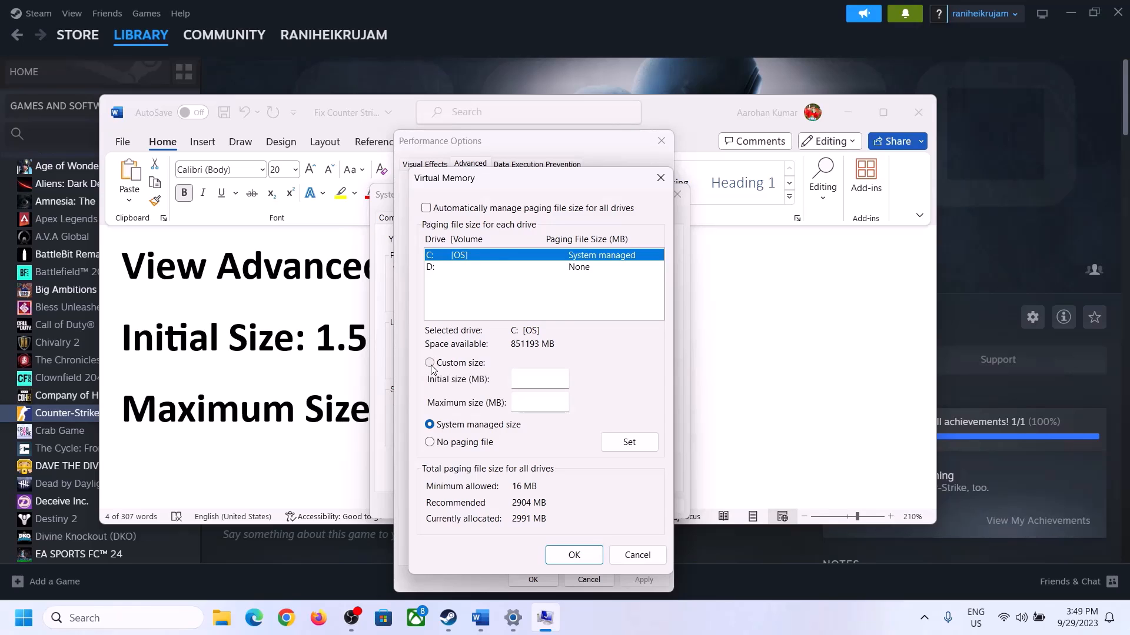
click(542, 379)
Highlight the initial size formula in the Word document and the installed RAM amount on the System About page in Settings.
click(312, 353)
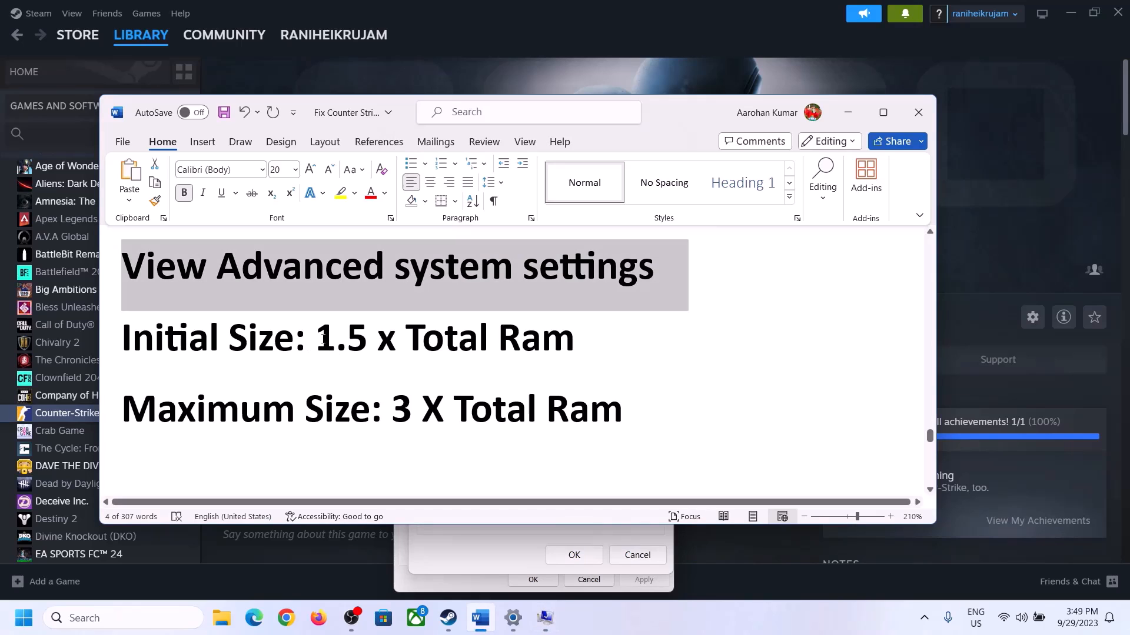
drag(323, 339, 524, 352)
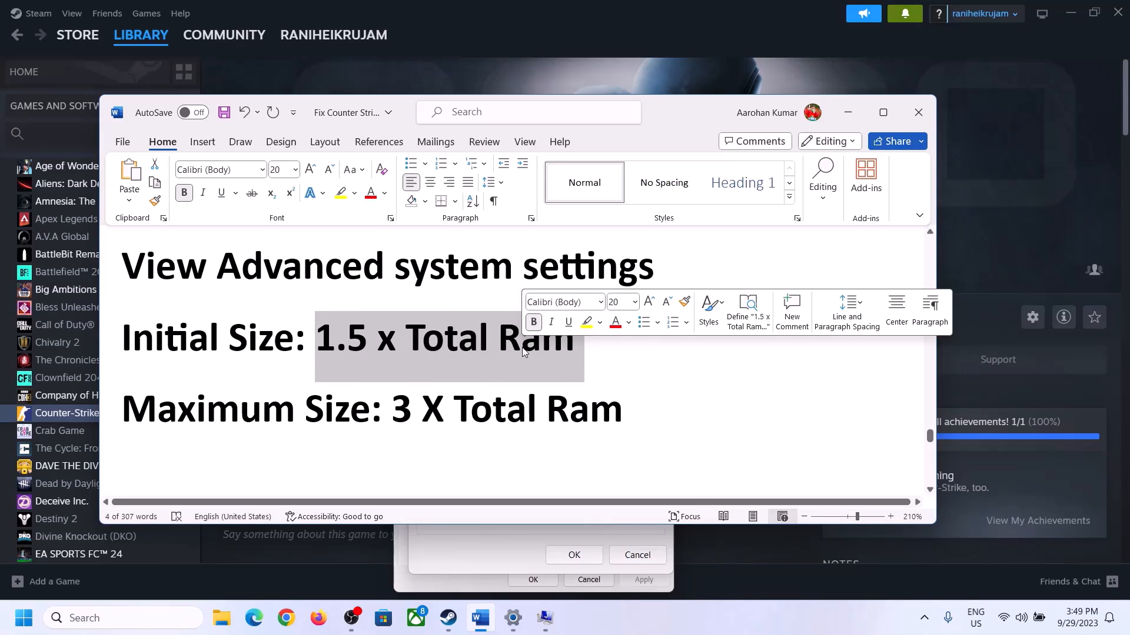
click(514, 621)
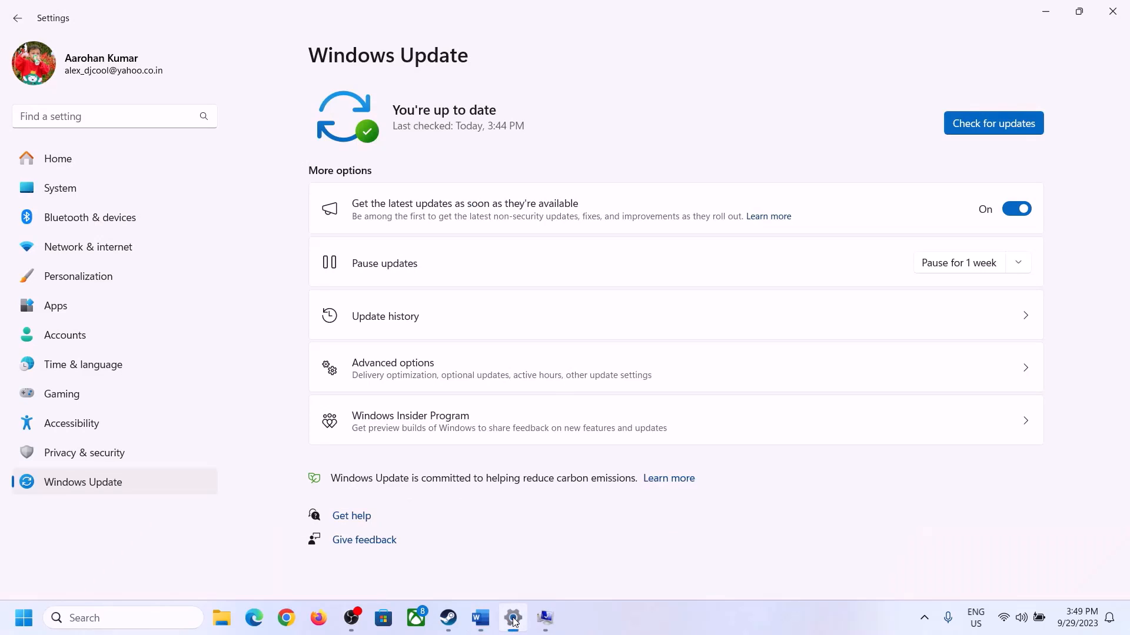
click(50, 188)
scroll(416, 424, down, 5)
scroll(415, 424, down, 3)
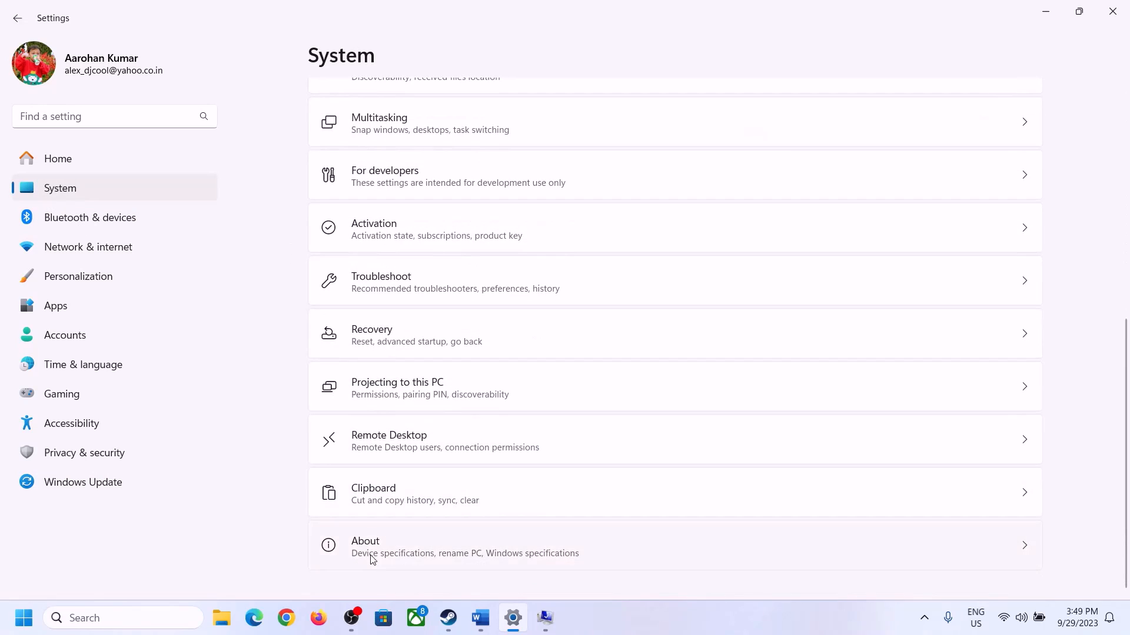
click(371, 556)
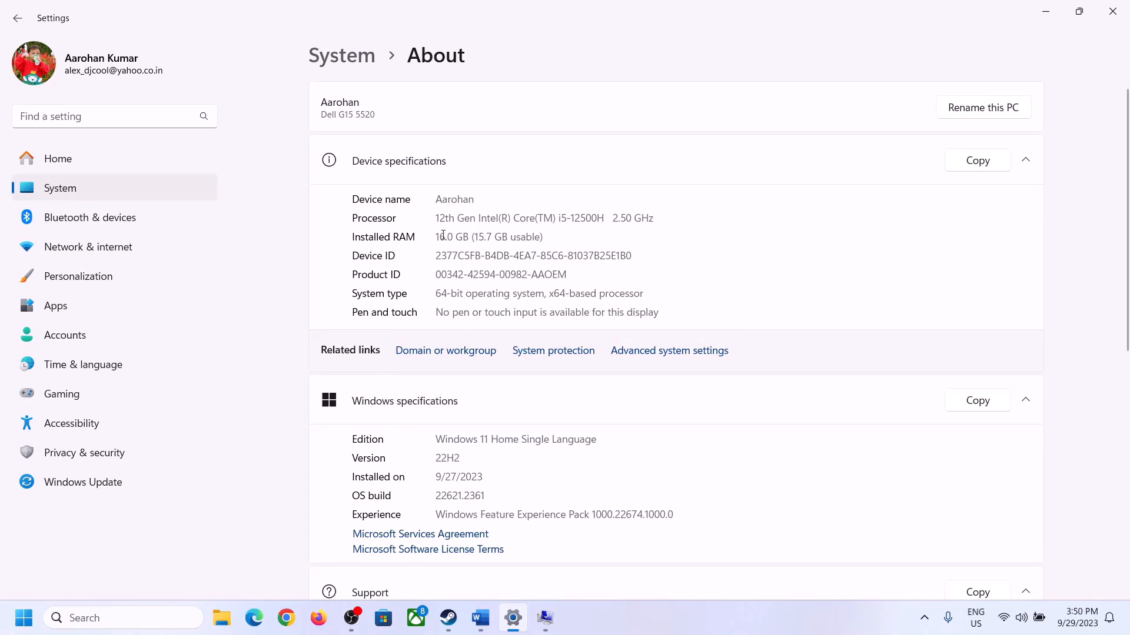
drag(446, 236, 435, 237)
click(444, 236)
drag(445, 234, 433, 236)
Bring back the Virtual Memory dialog, launch Calculator by running calc, and place it beside the dialog.
click(545, 618)
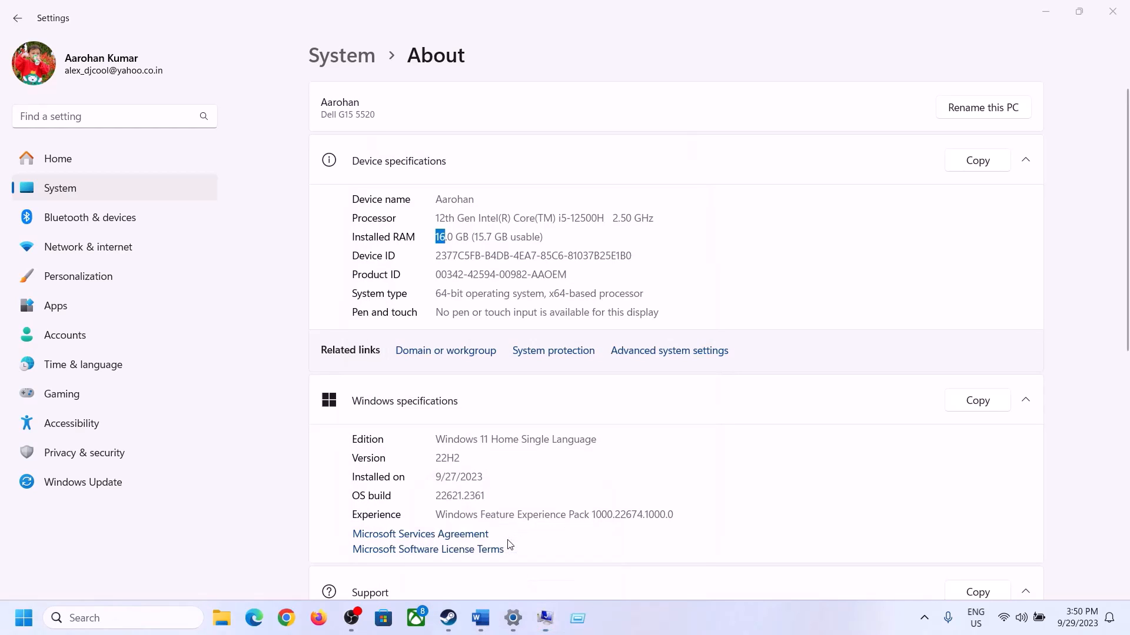
key(super+r)
text(ca)
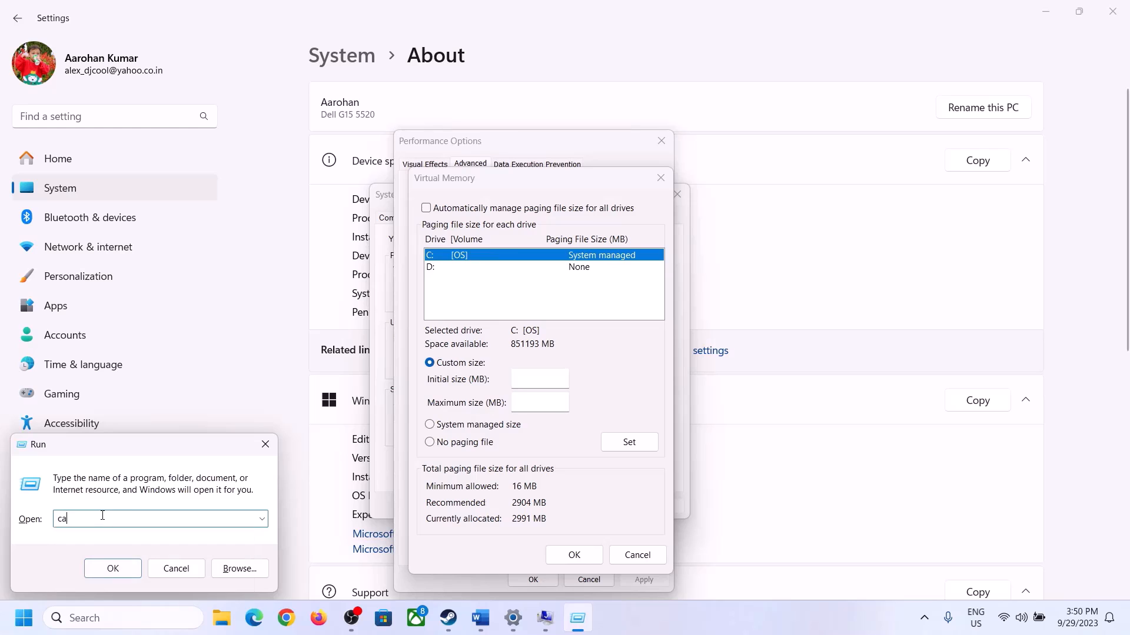
text(lc)
click(114, 569)
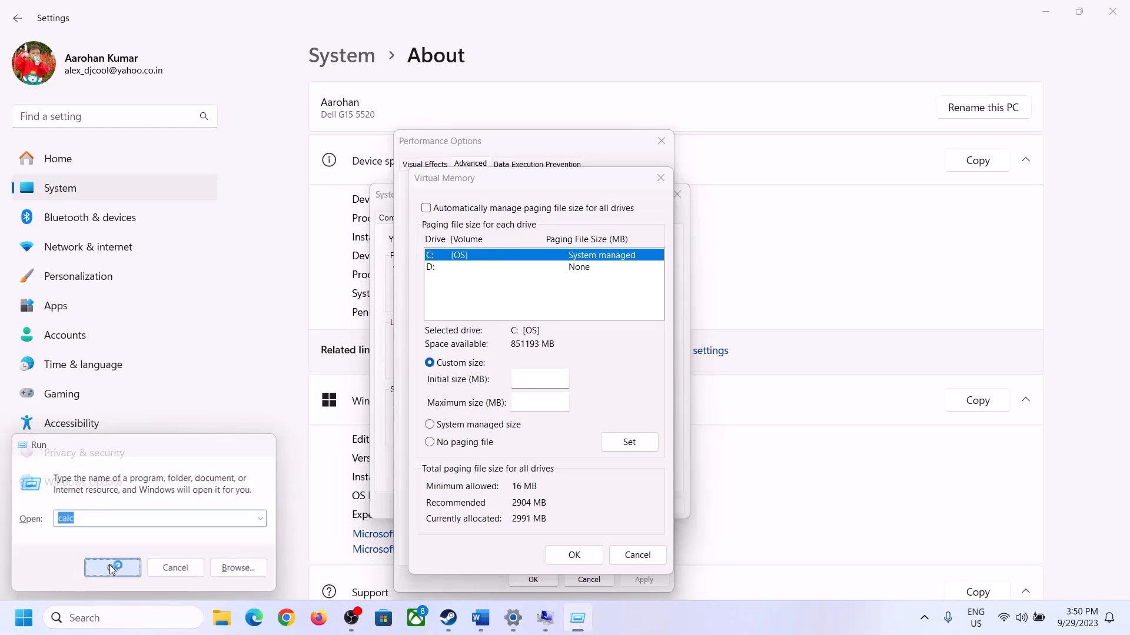
drag(141, 21, 825, 194)
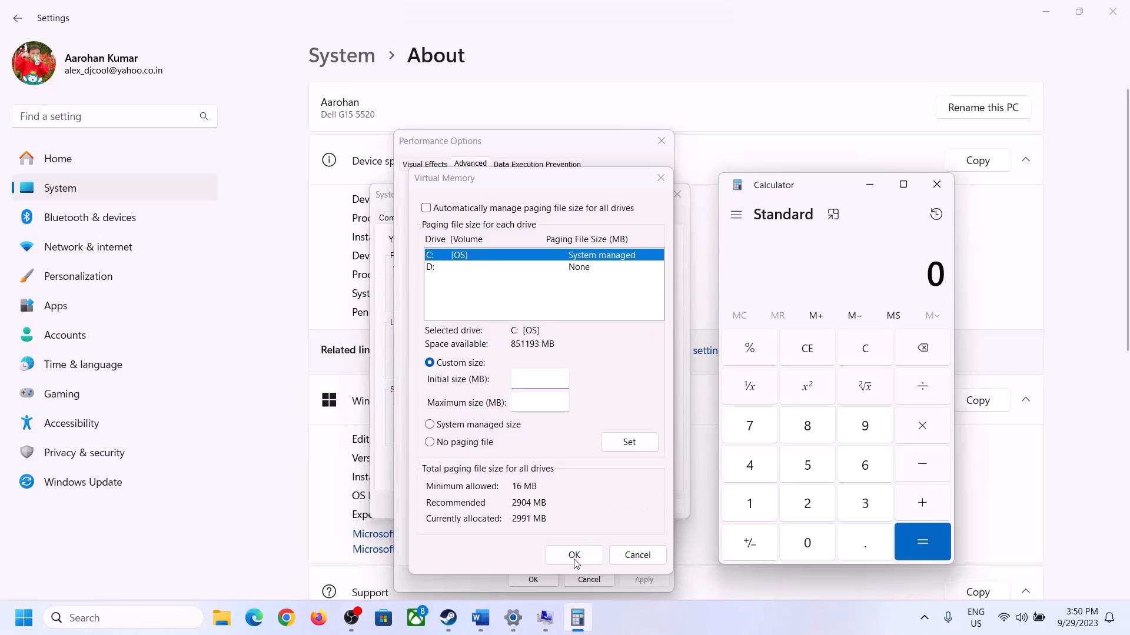
Check the initial size formula in Word and multiply 16 by 1024 in Calculator to convert the RAM to MB.
click(480, 621)
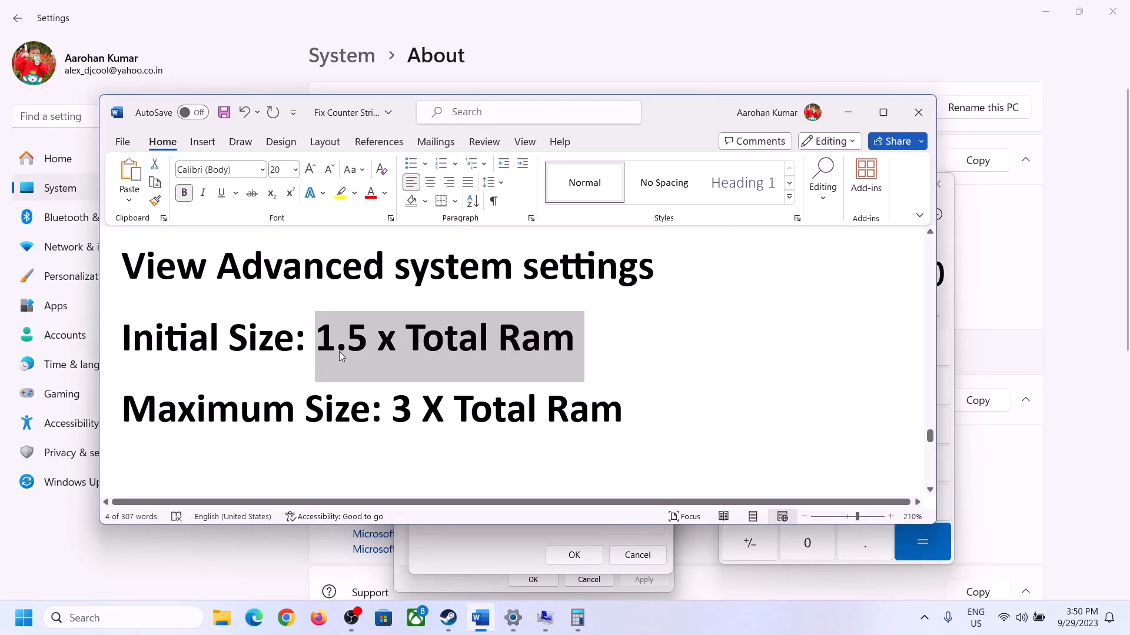
click(577, 618)
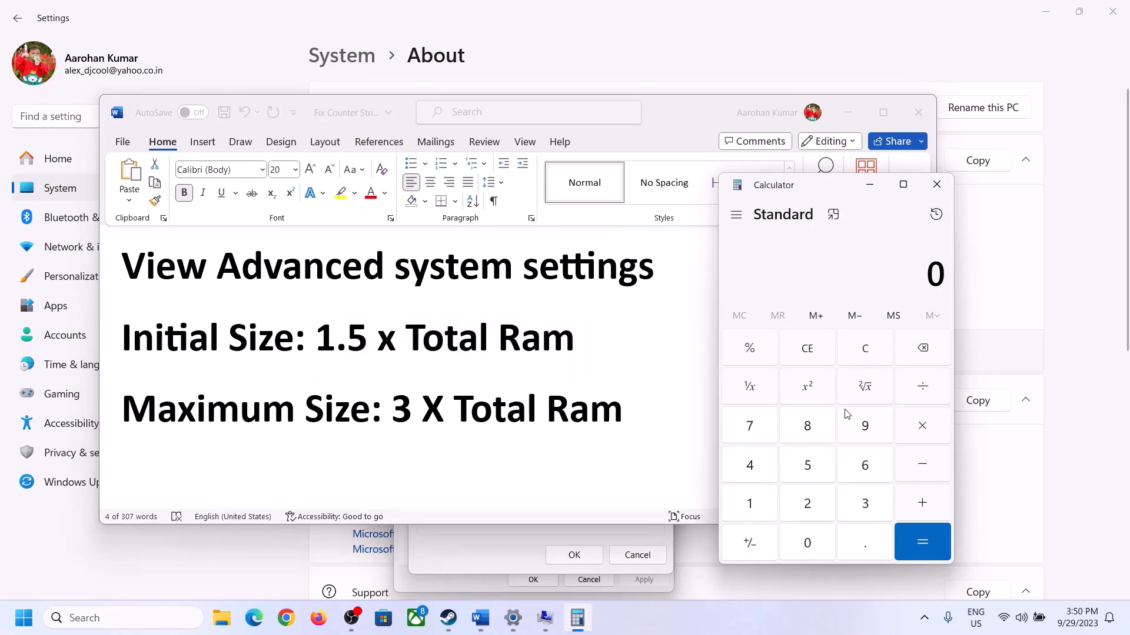
click(752, 506)
click(862, 471)
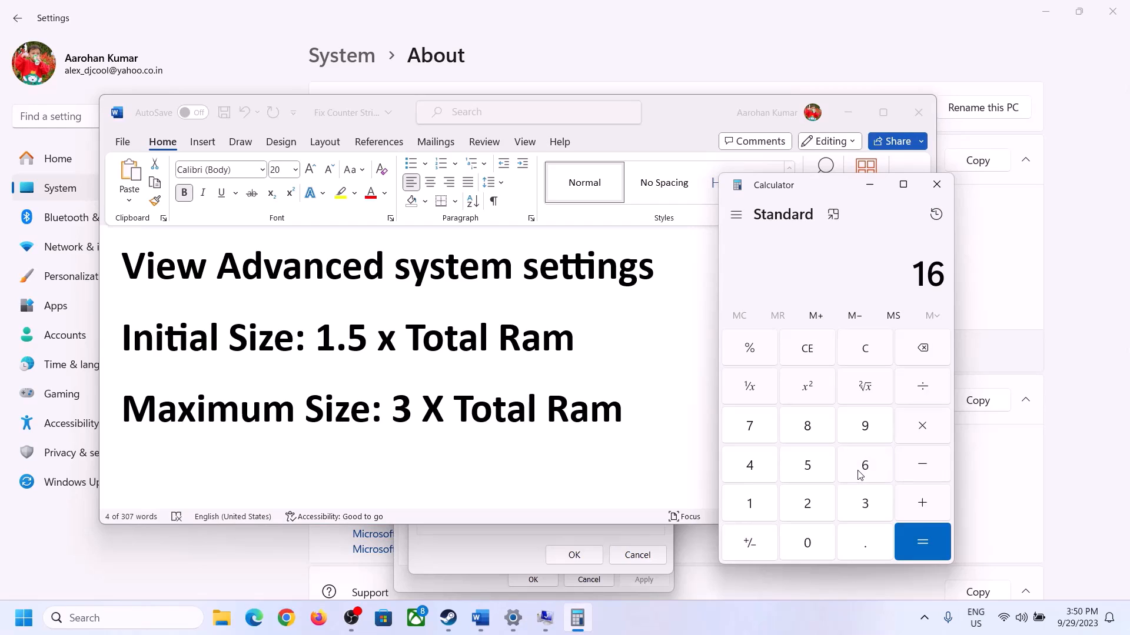
click(869, 360)
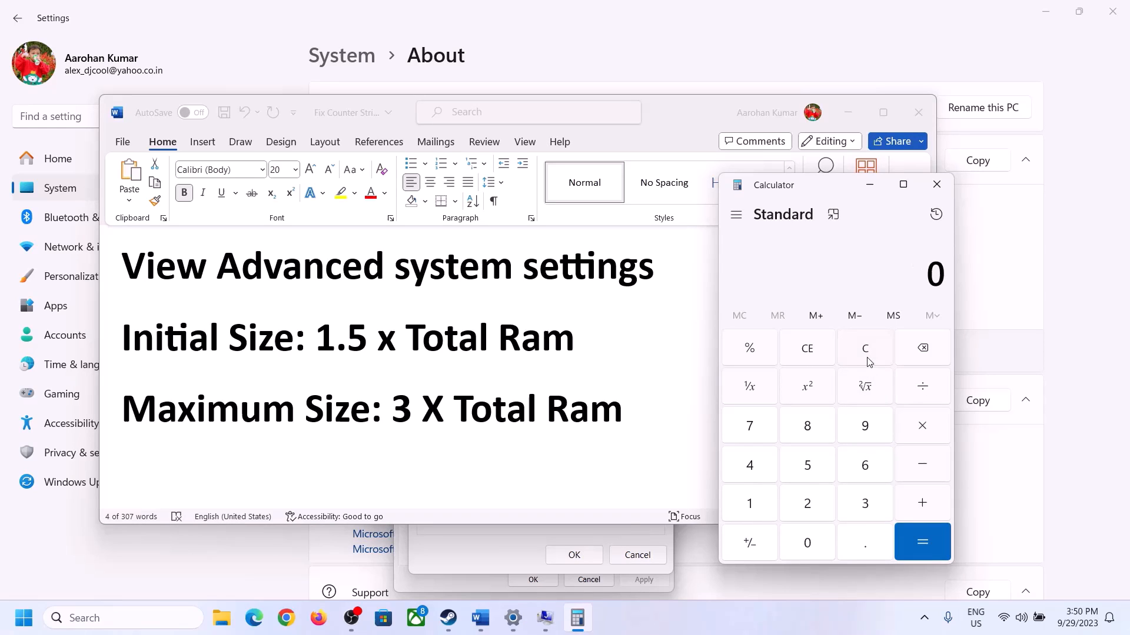
click(758, 505)
click(849, 471)
click(922, 439)
click(748, 507)
click(807, 540)
click(808, 505)
click(759, 475)
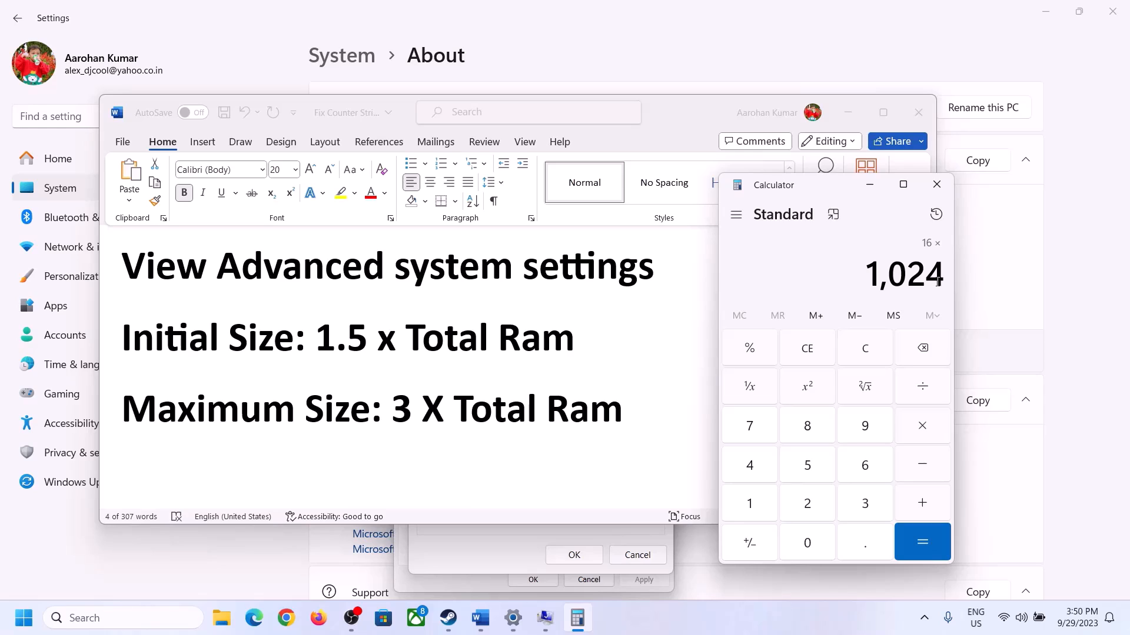
click(921, 543)
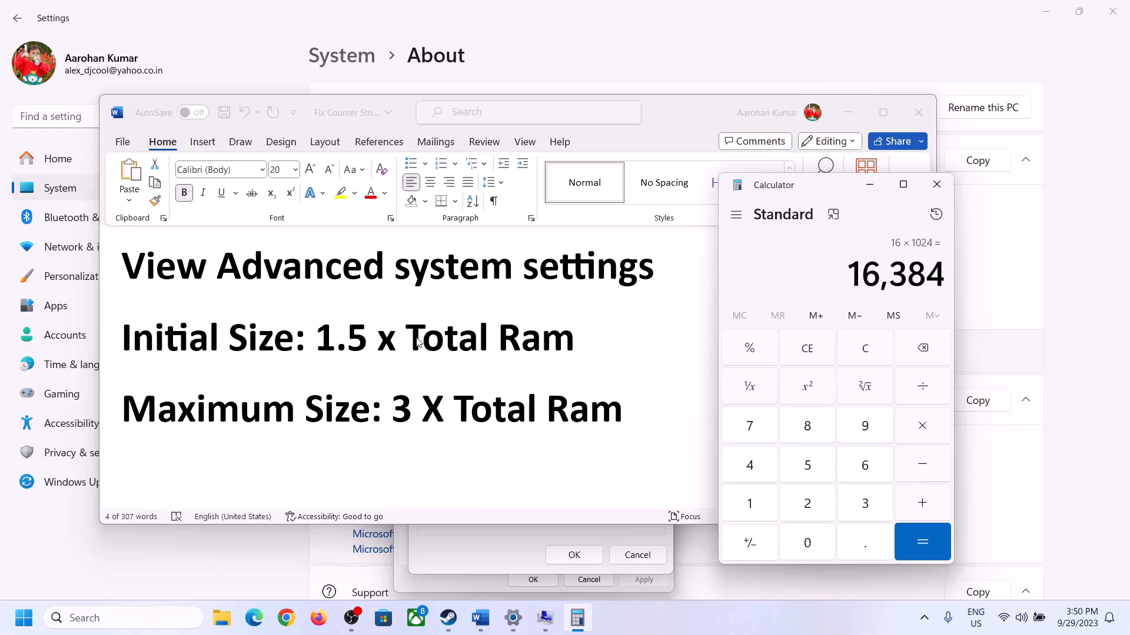
Multiply the calculated RAM in MB by 1.5 to get the initial paging file size.
click(925, 430)
click(765, 508)
click(859, 547)
click(921, 535)
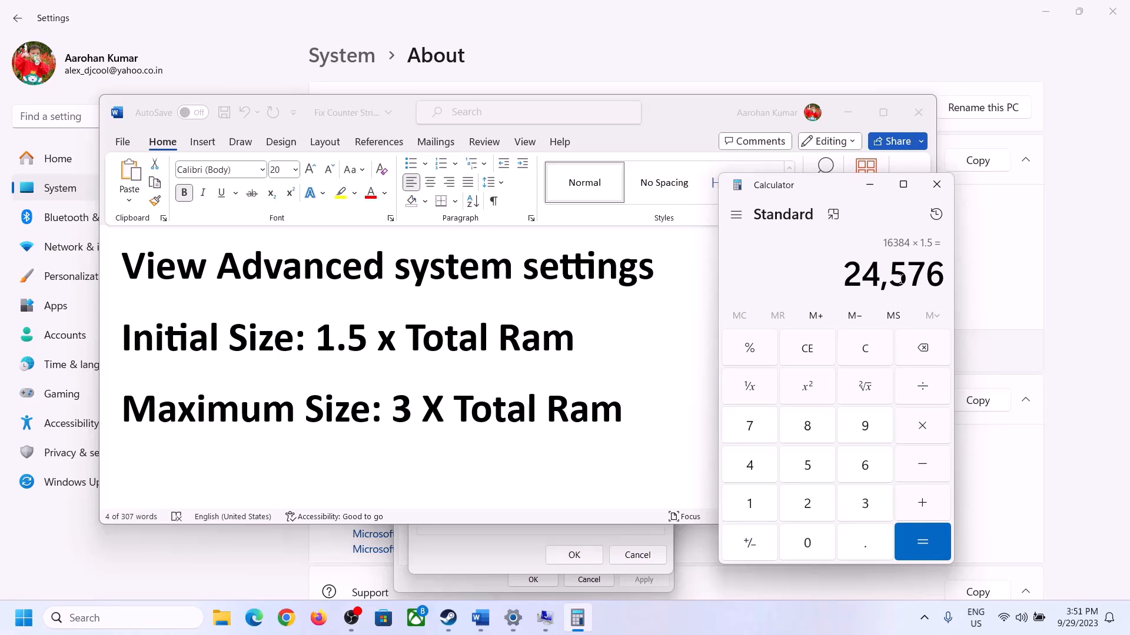
Set the custom initial size for drive C: to 24576 MB in the Virtual Memory dialog.
click(498, 549)
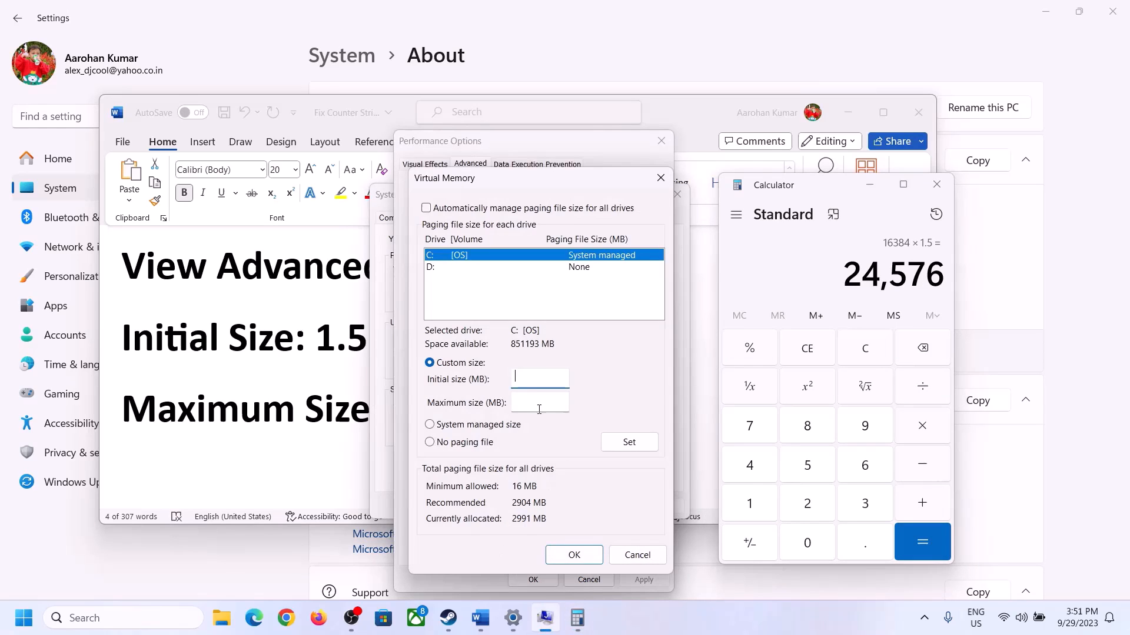
click(531, 373)
text(2457)
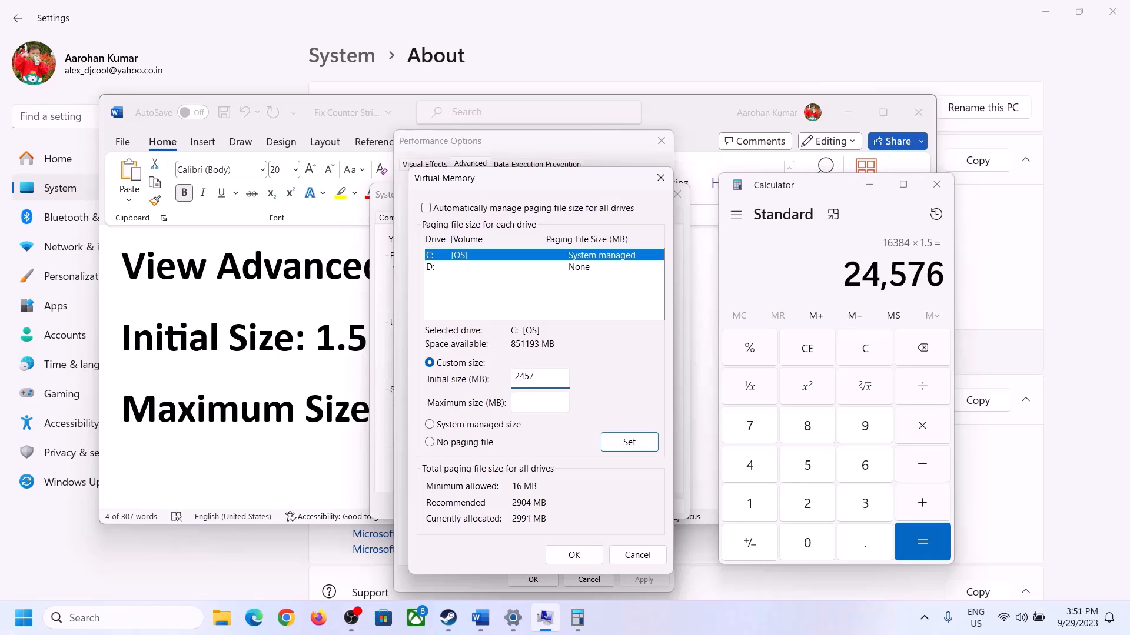
text(6)
Check the maximum size formula in Word, clear the calculator and recheck the installed RAM in Settings.
click(565, 401)
click(323, 416)
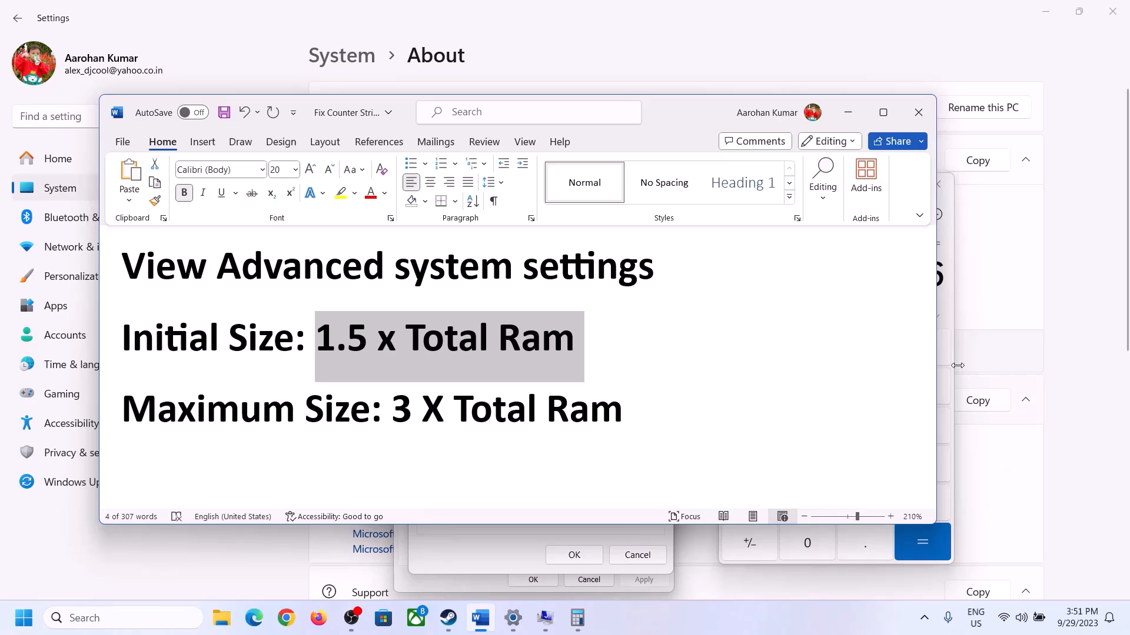
click(948, 305)
click(874, 346)
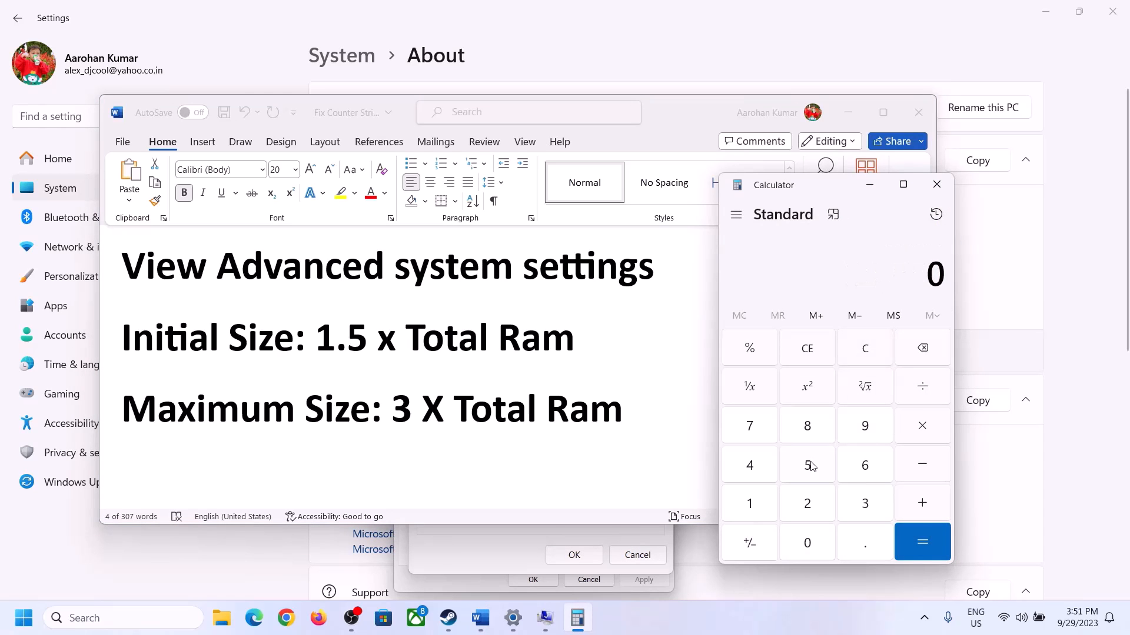
click(513, 618)
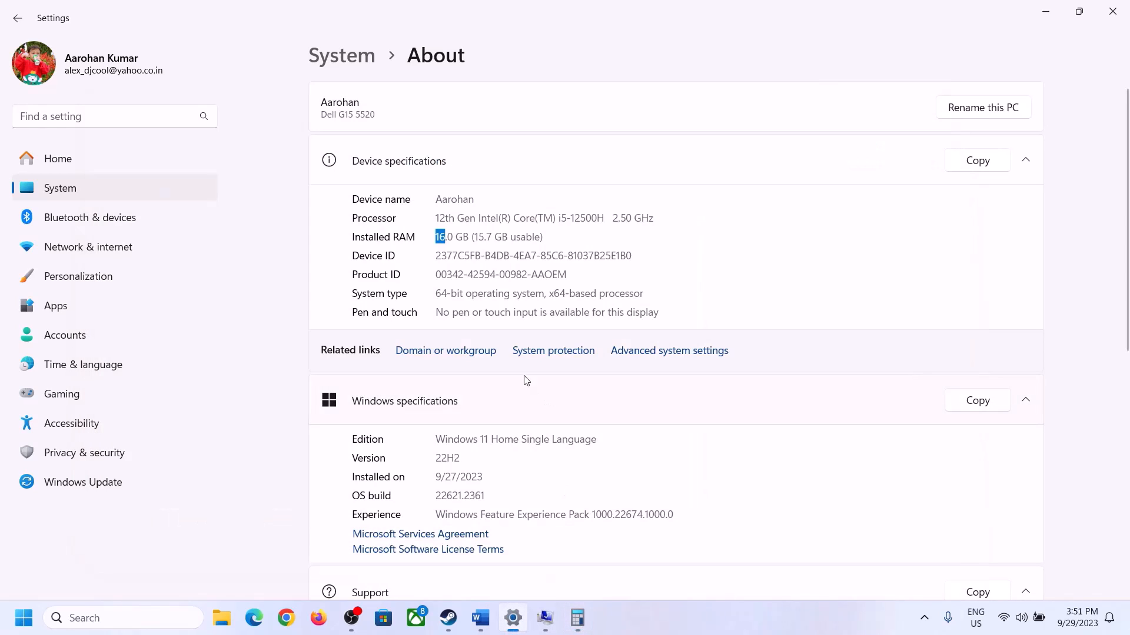
click(578, 618)
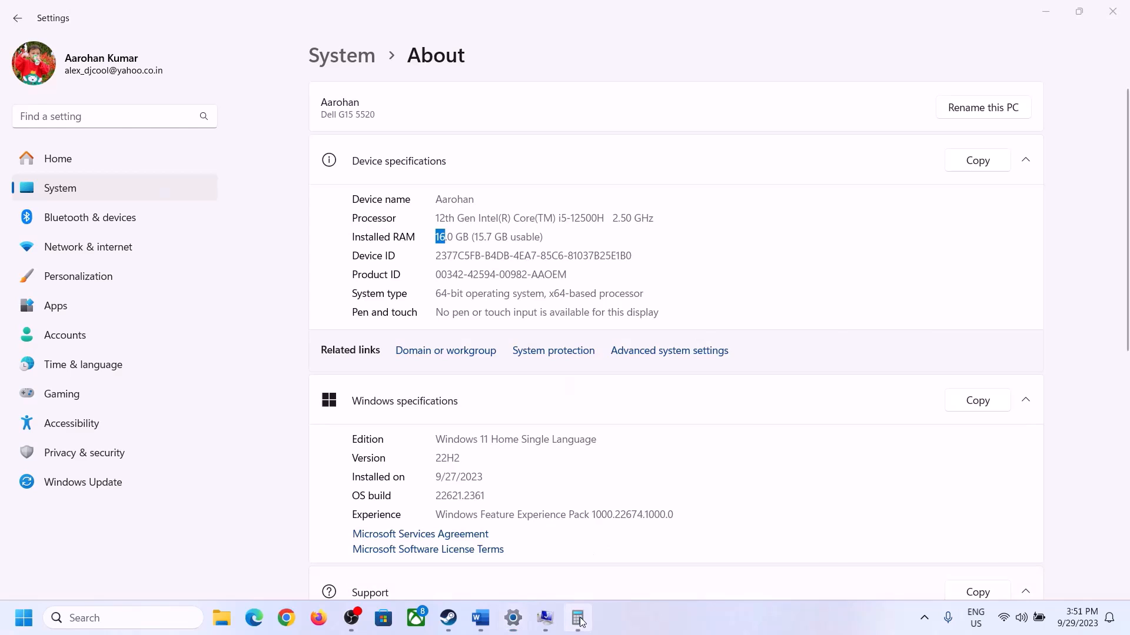
Calculate 16 × 1024 again in Calculator to get the RAM in MB for the maximum size.
click(763, 500)
click(864, 466)
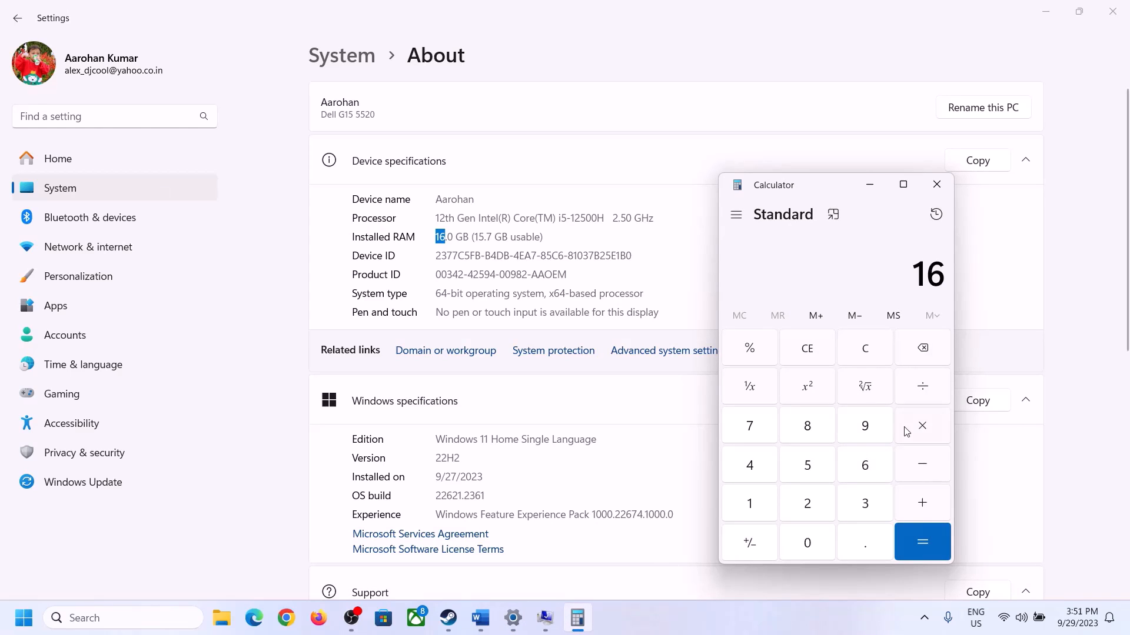
click(920, 427)
click(758, 501)
click(805, 538)
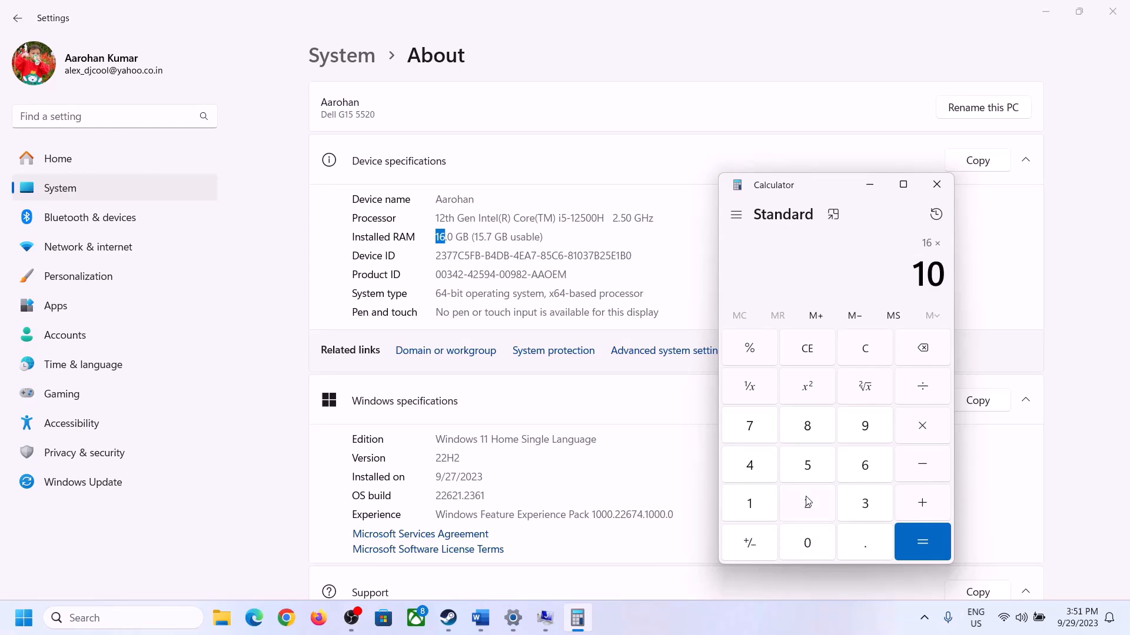
click(807, 502)
click(752, 465)
click(908, 552)
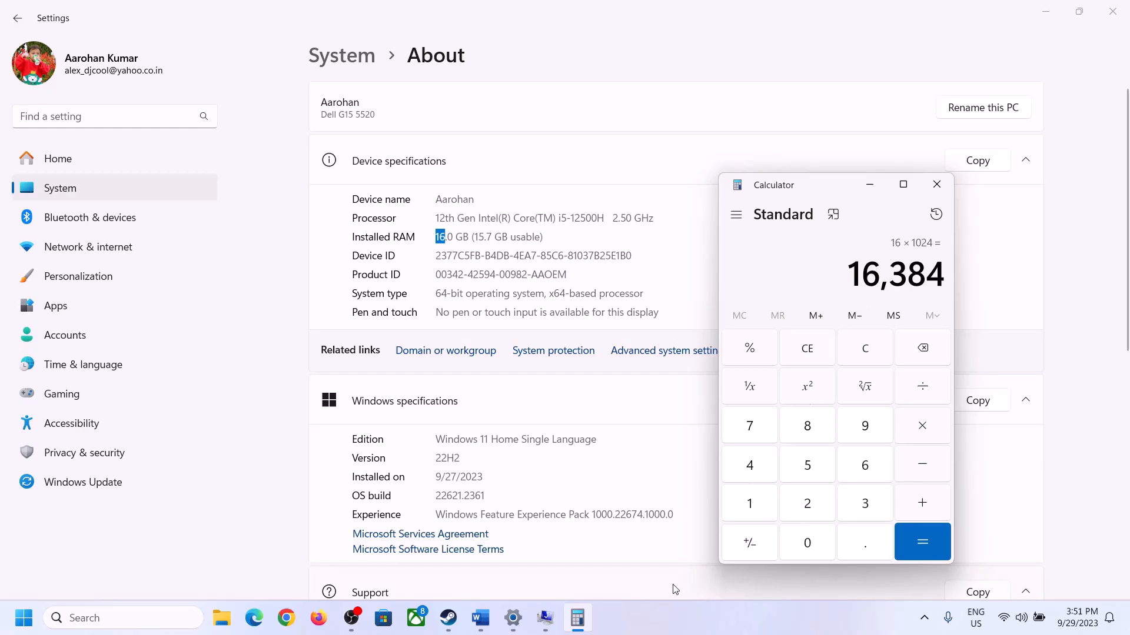
Check the maximum size formula in Word, then multiply 16384 by 3 in Calculator.
click(480, 617)
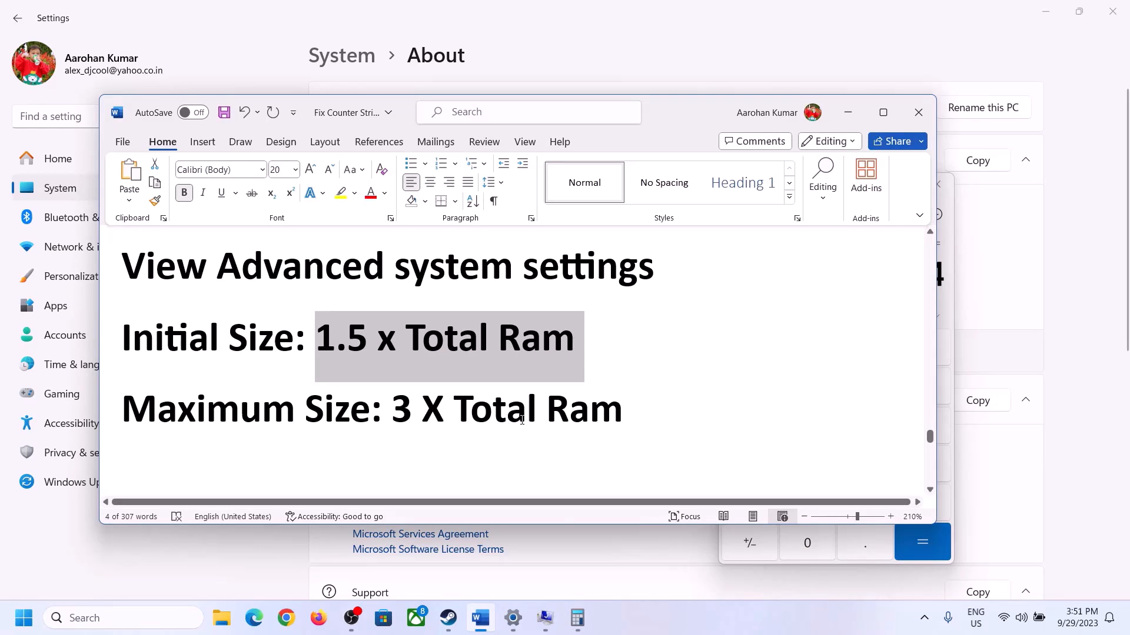
click(577, 617)
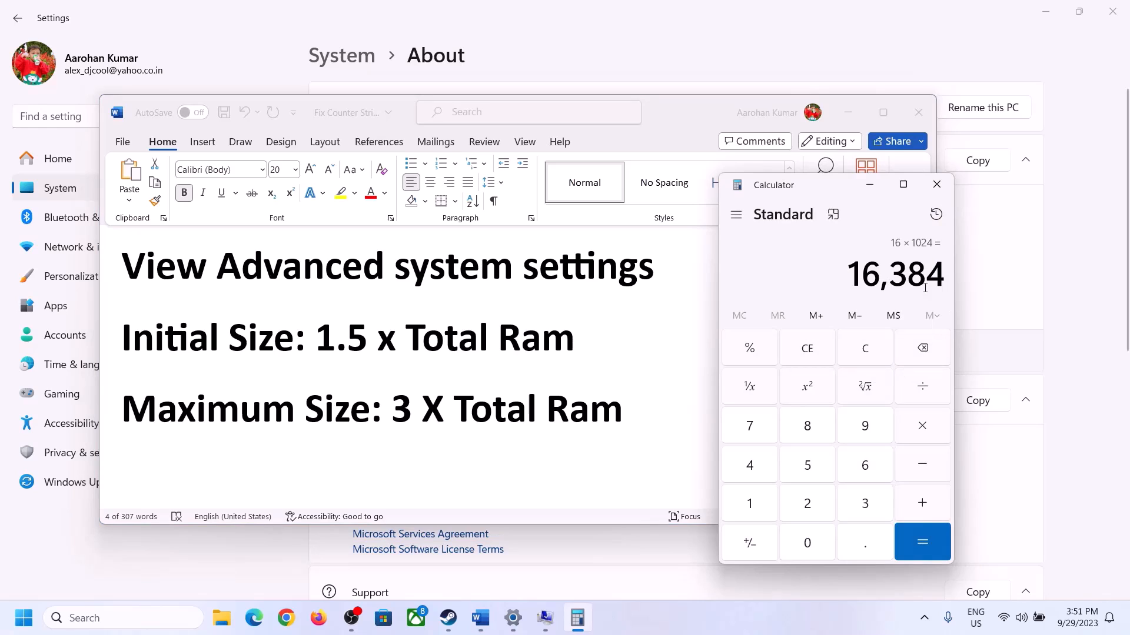
click(911, 431)
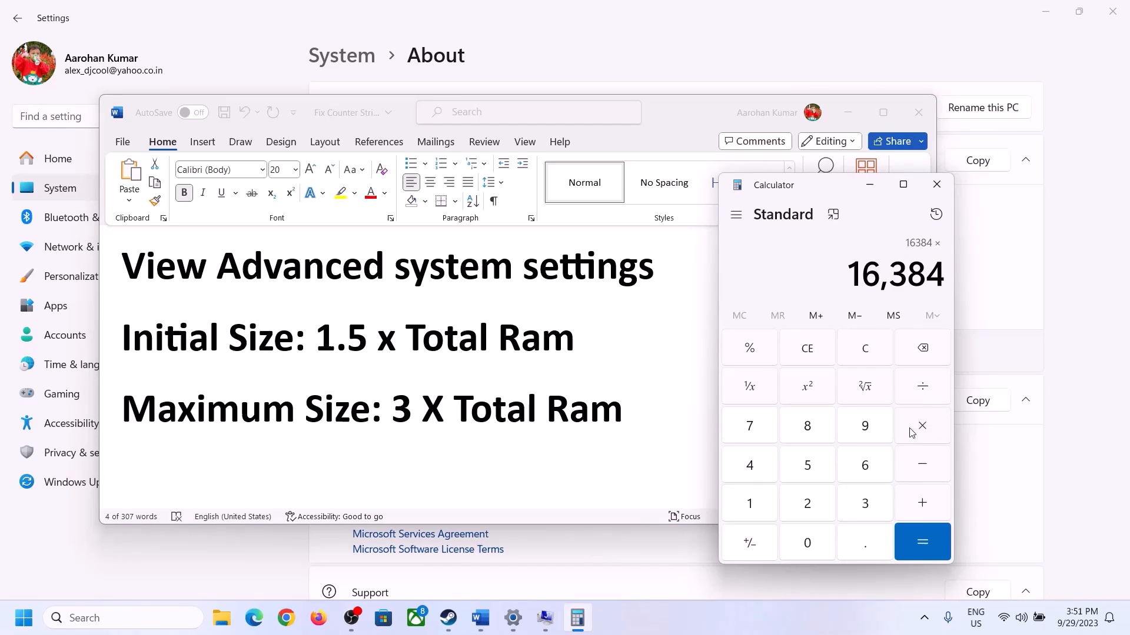
click(850, 507)
click(931, 540)
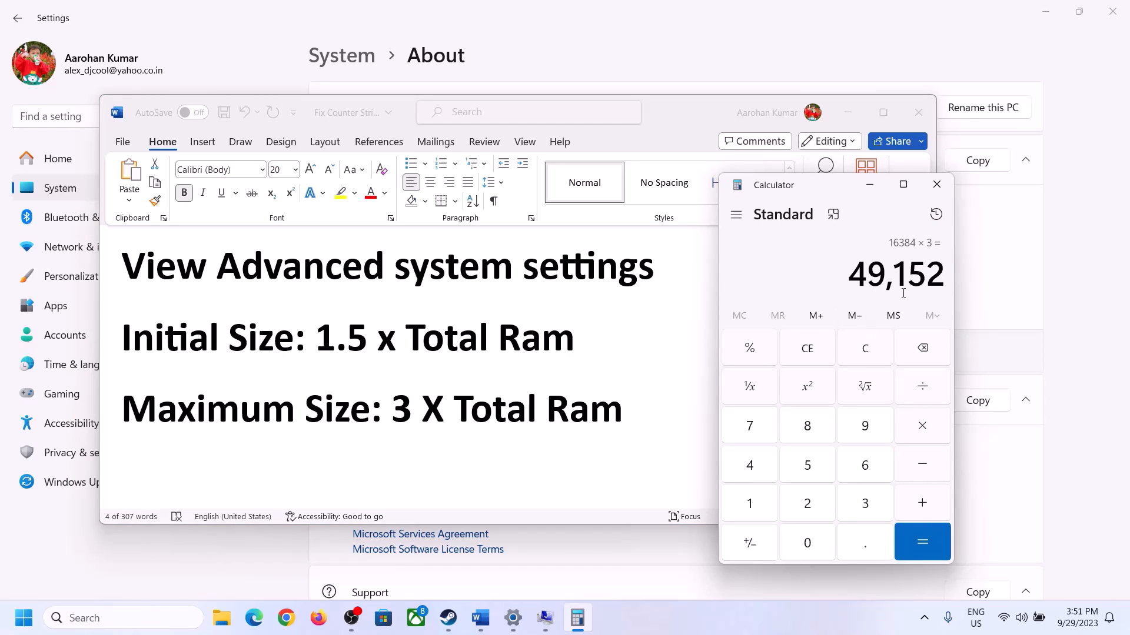
Set the custom maximum size for drive C: to 49152 MB and apply the new paging file sizes in the Virtual Memory dialog.
click(546, 619)
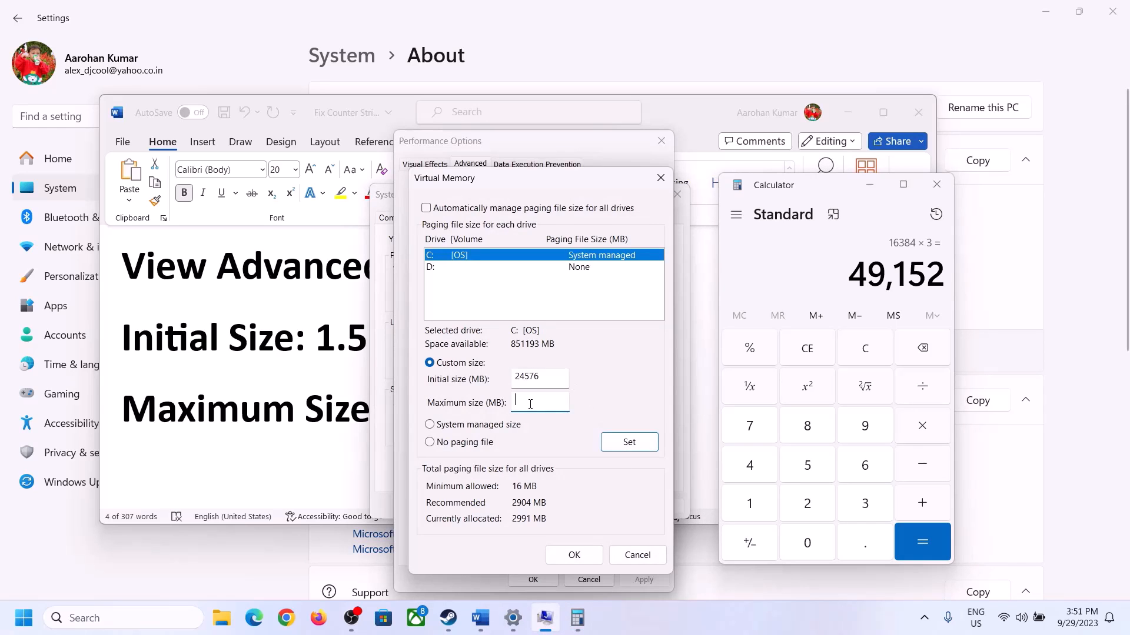
text(49152)
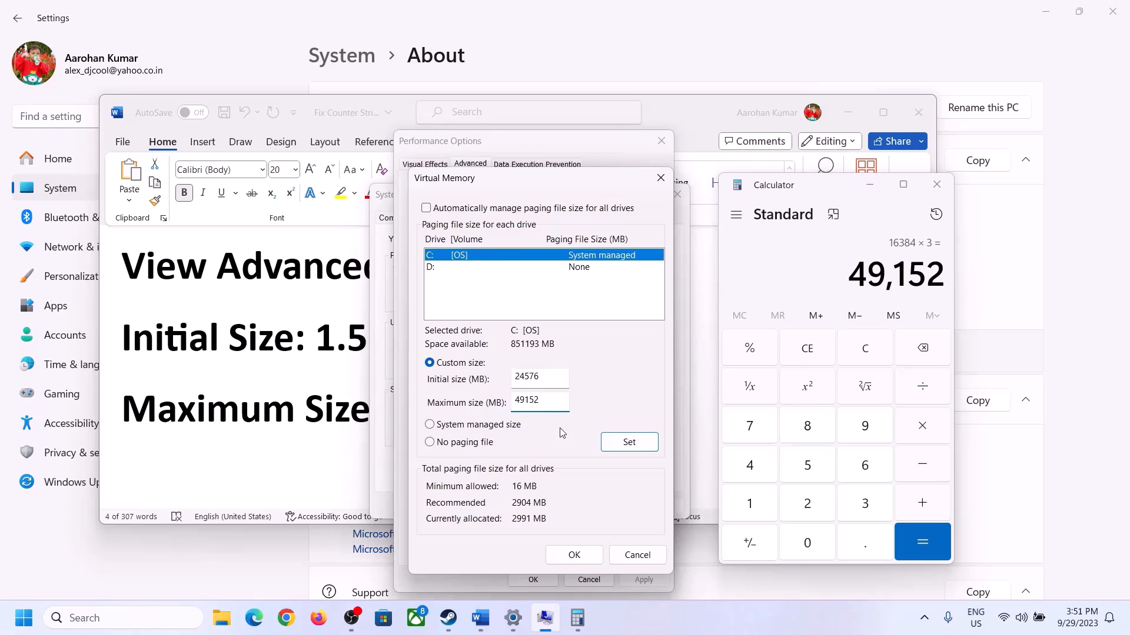
click(629, 445)
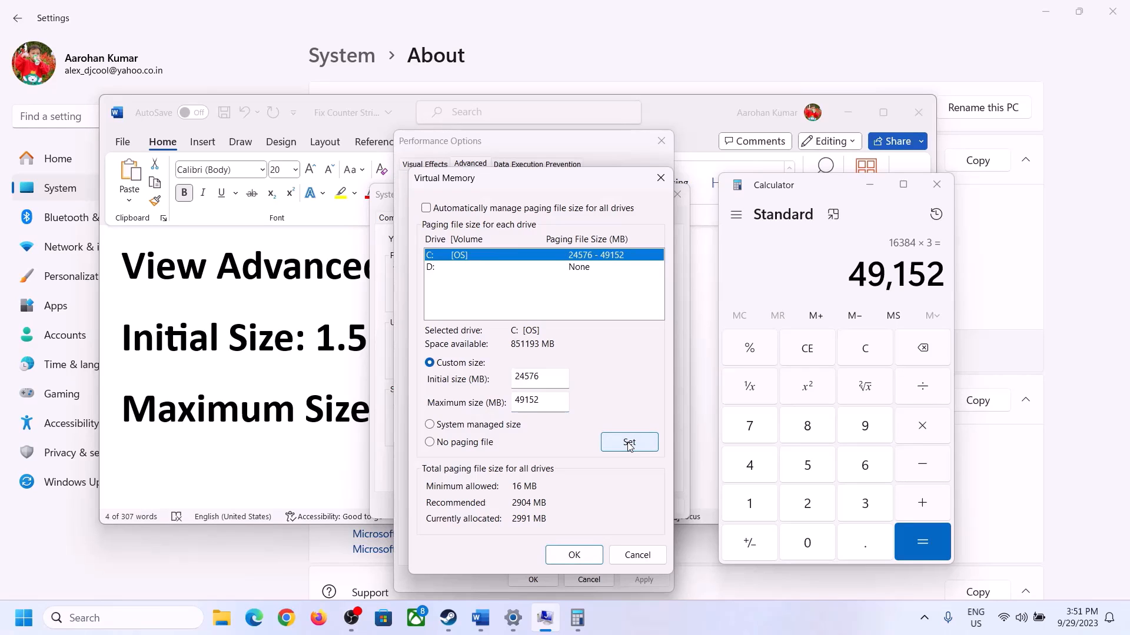
click(575, 555)
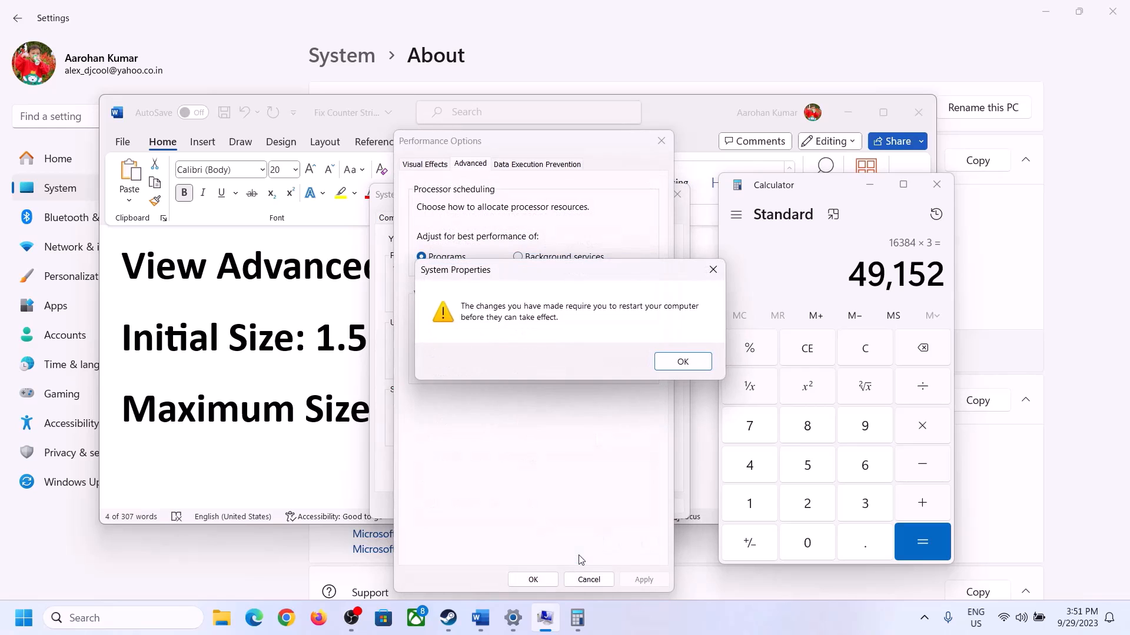
Acknowledge the restart notice, accept the Performance Options and System Properties dialogs, and dismiss the restart prompt without restarting.
click(682, 362)
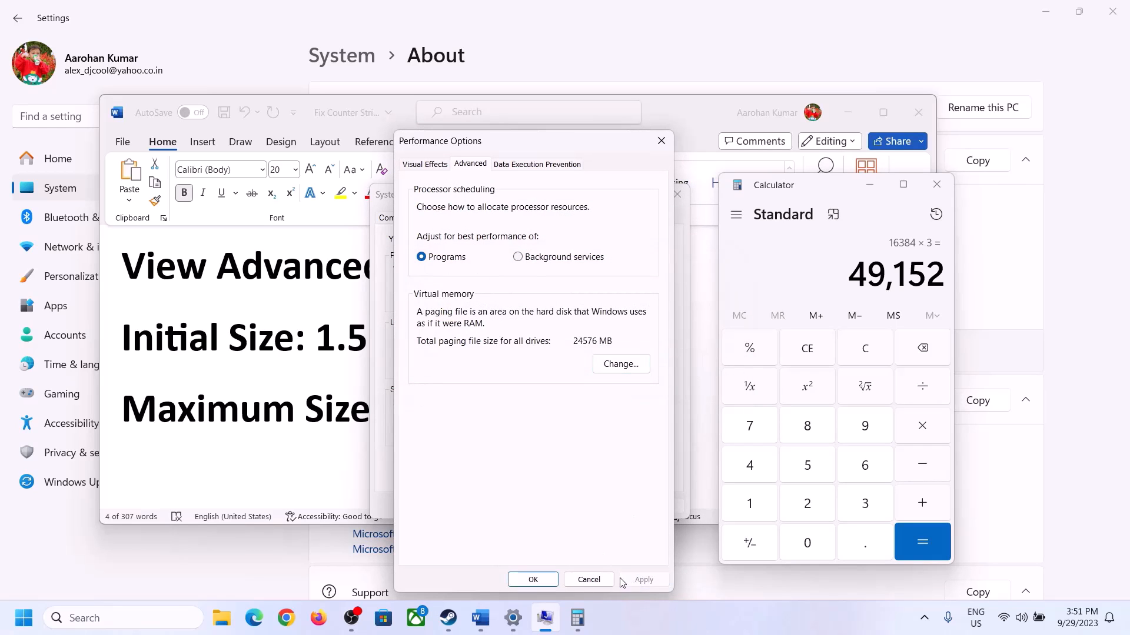
click(534, 580)
click(537, 505)
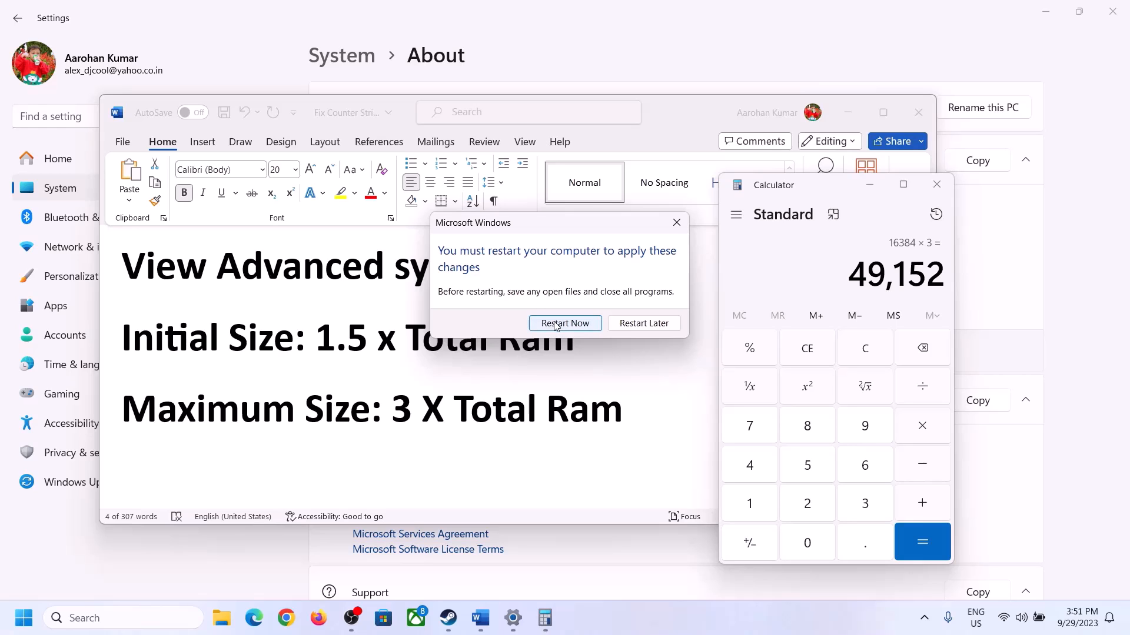
click(675, 221)
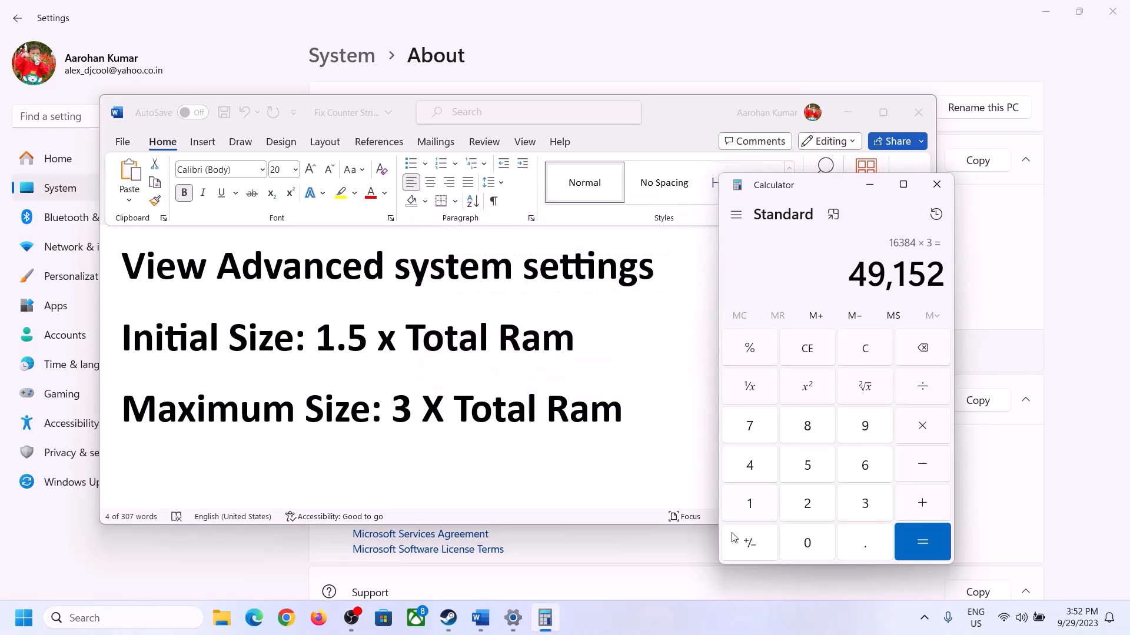
click(719, 634)
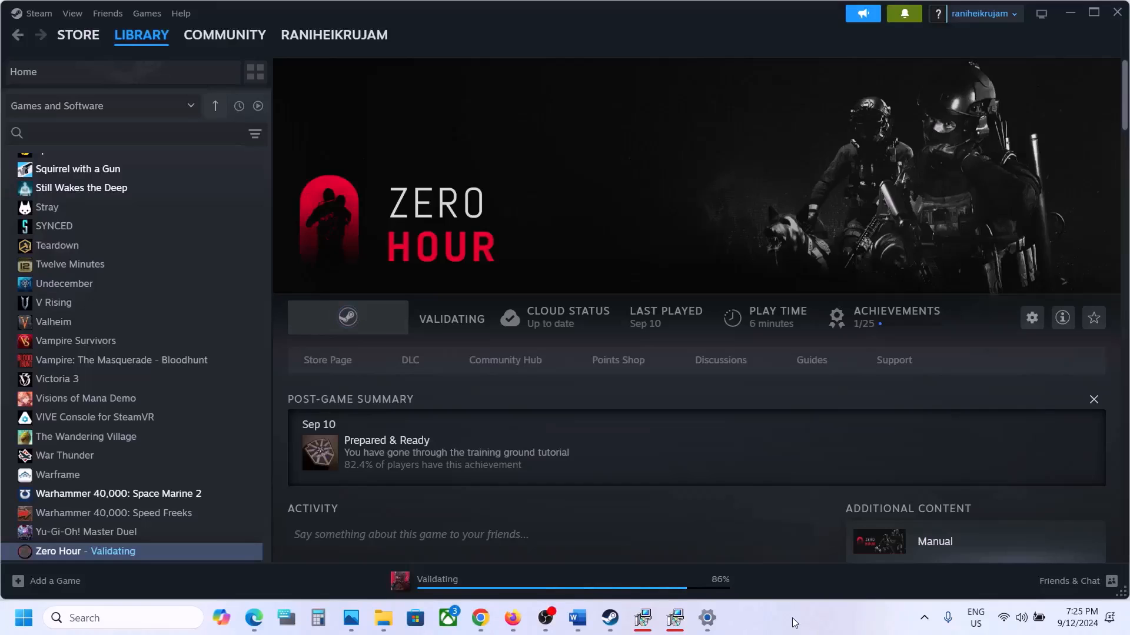
Switch to the Word fix list and highlight the Step 12 text from "Uninstall the game" to "restart your PC".
click(577, 618)
scroll(475, 391, down, 5)
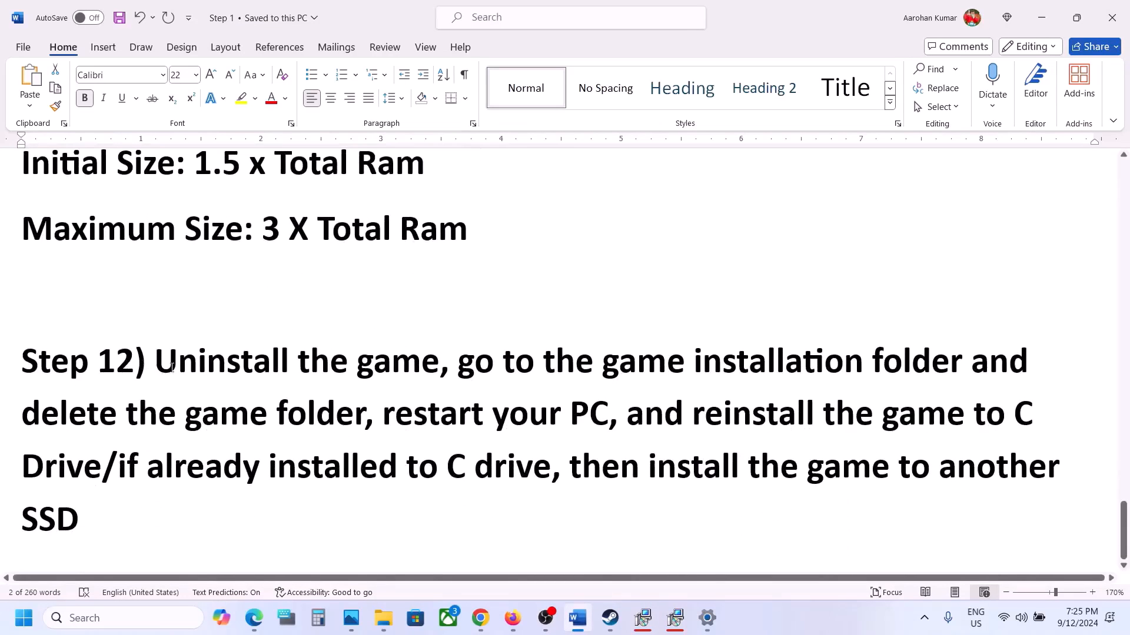
drag(172, 368, 608, 415)
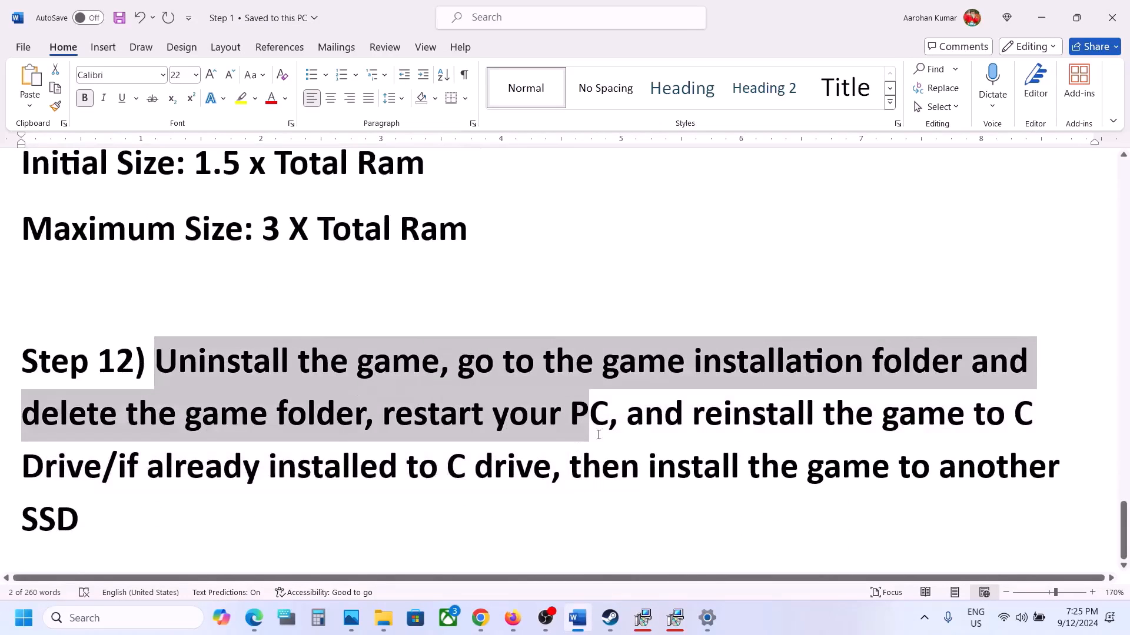
Switch to Steam and bring up the management options for Zero Hour to locate the Uninstall command.
click(612, 618)
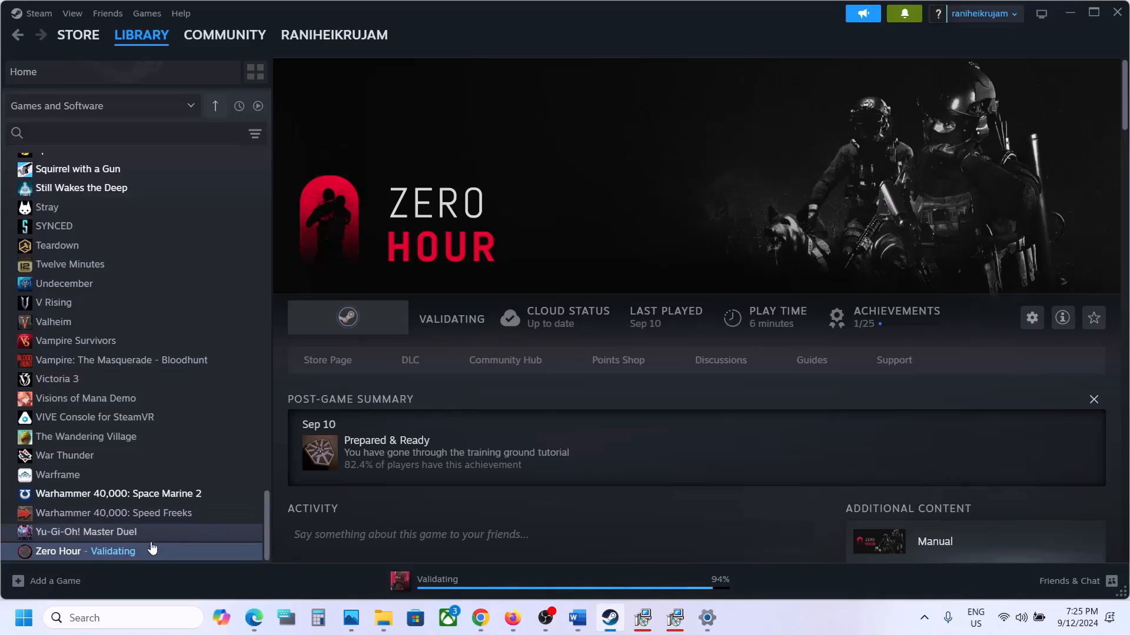
right_click(130, 553)
mouse_move(170, 512)
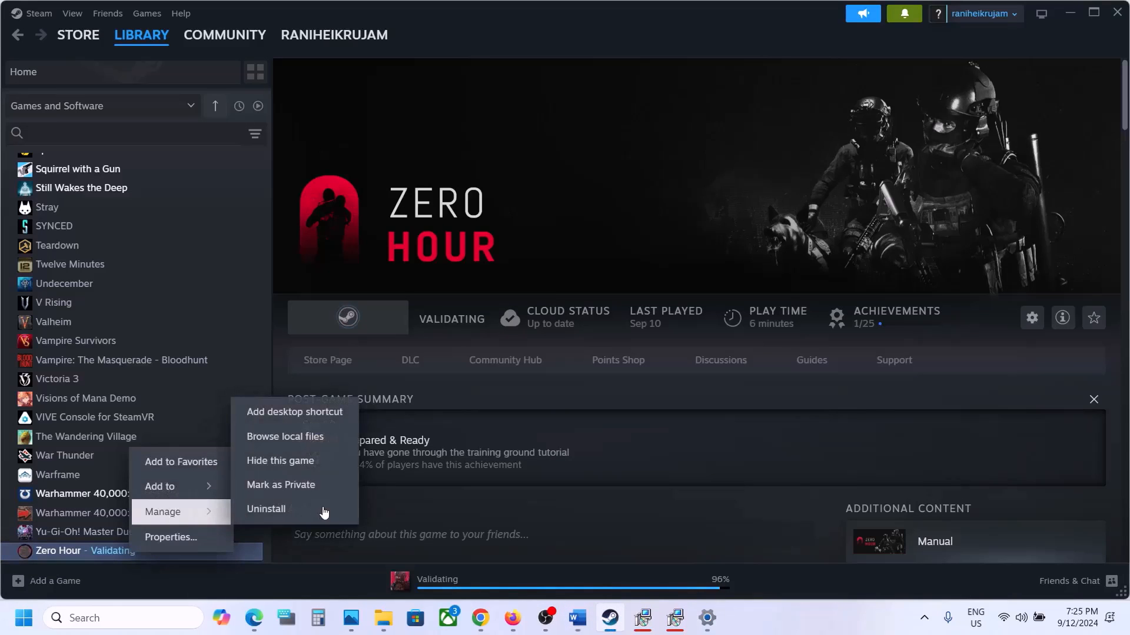
Review Step 12 in Word on deleting the game folder and reinstalling to C drive or another SSD, then return to Steam.
click(578, 617)
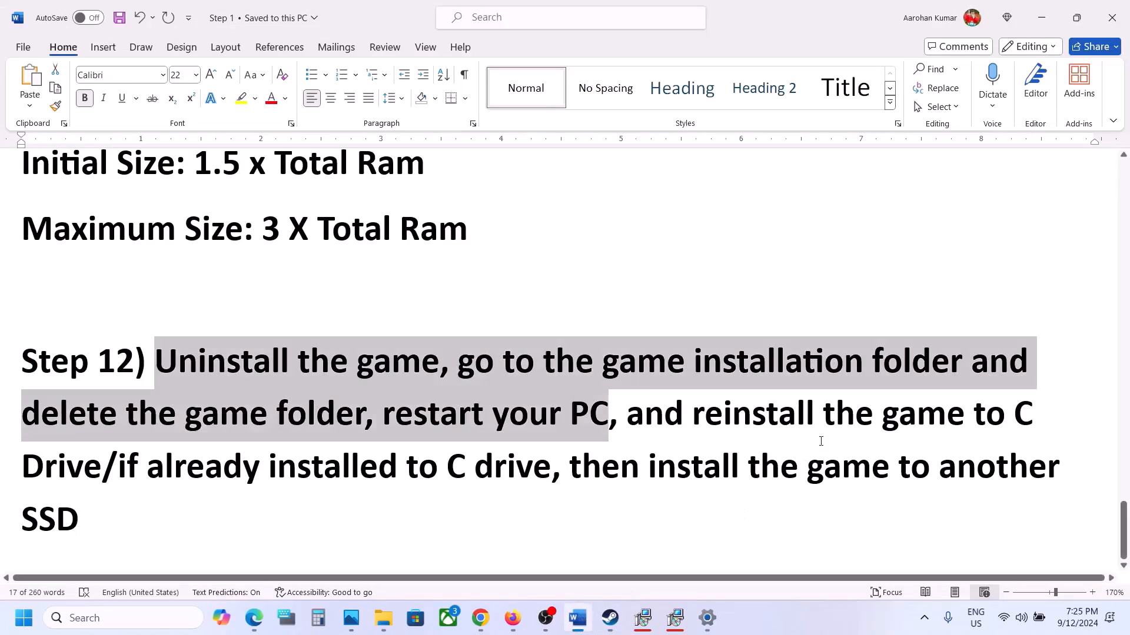
click(656, 392)
drag(469, 362, 82, 456)
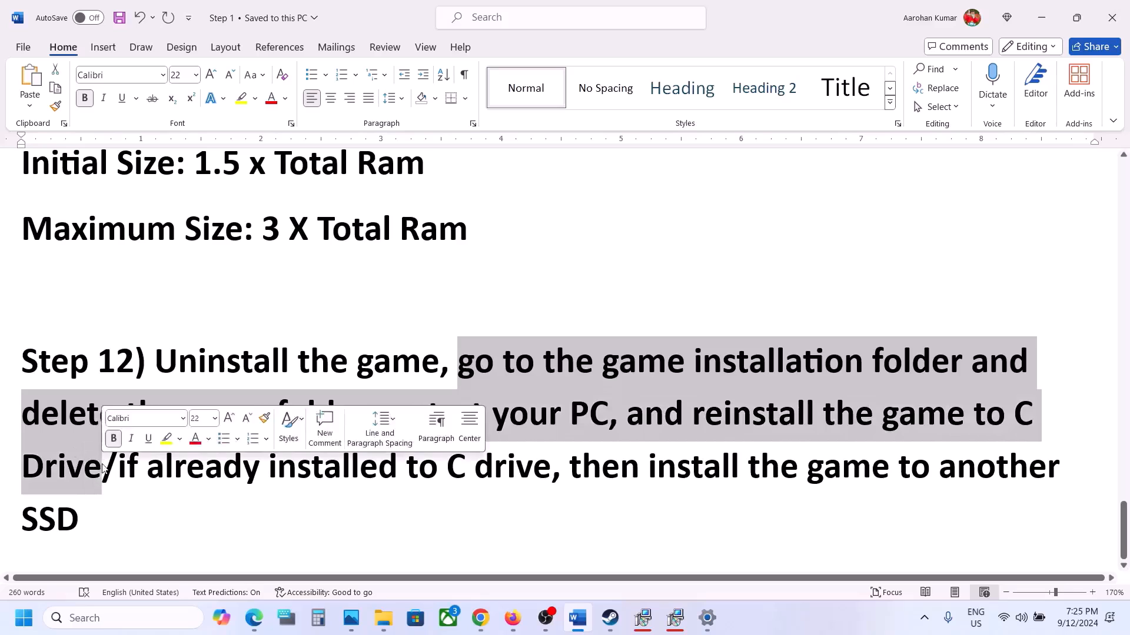
click(103, 467)
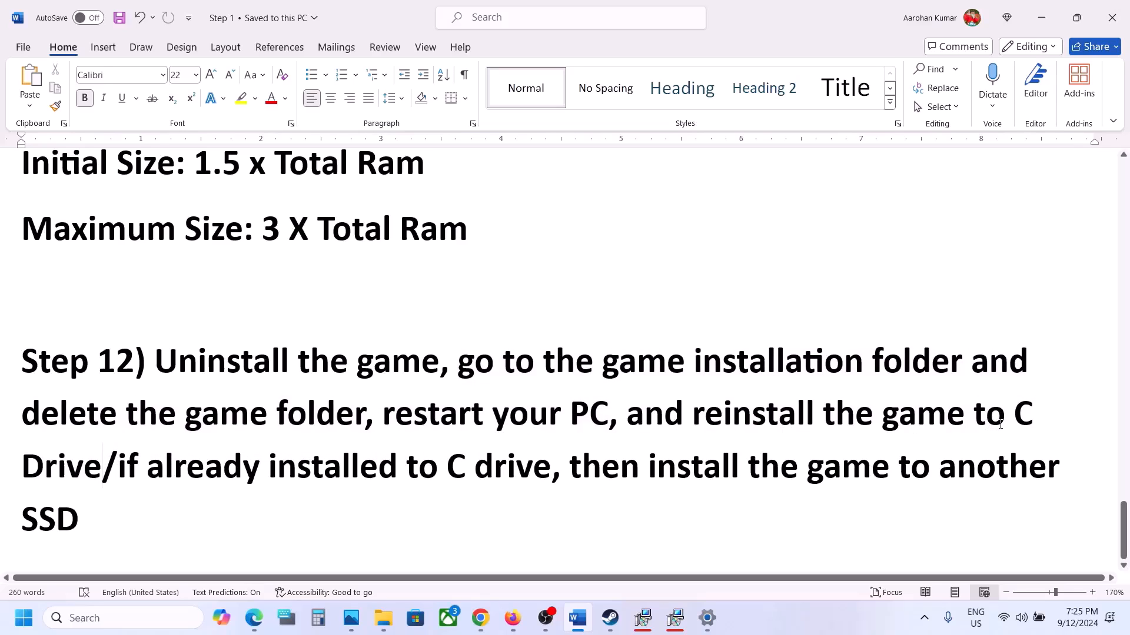
drag(1012, 415, 990, 519)
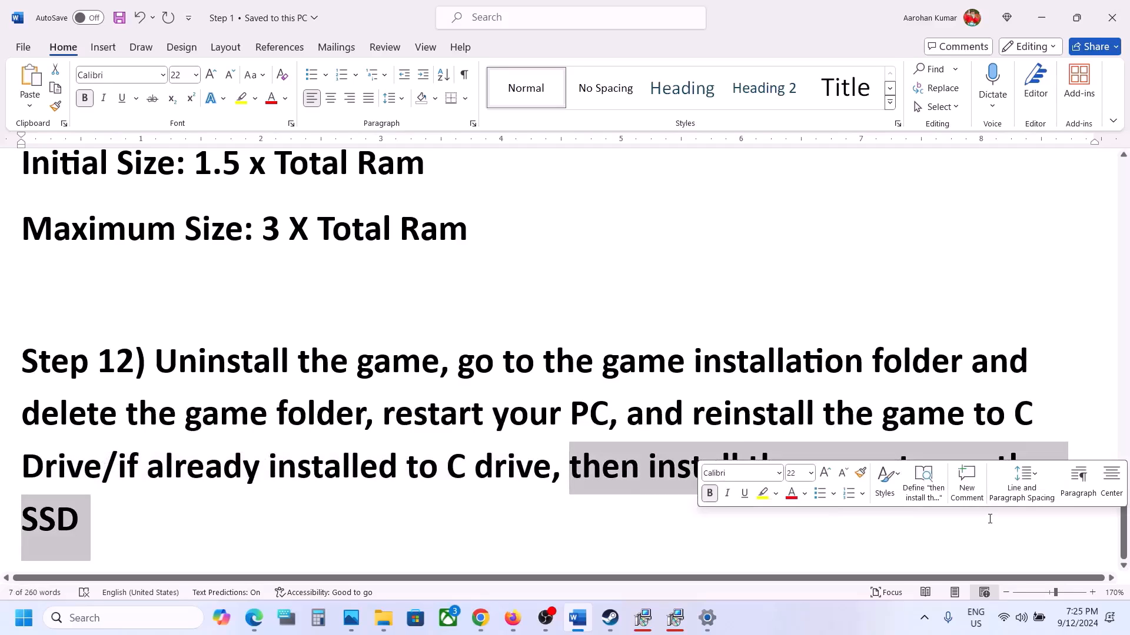
click(615, 621)
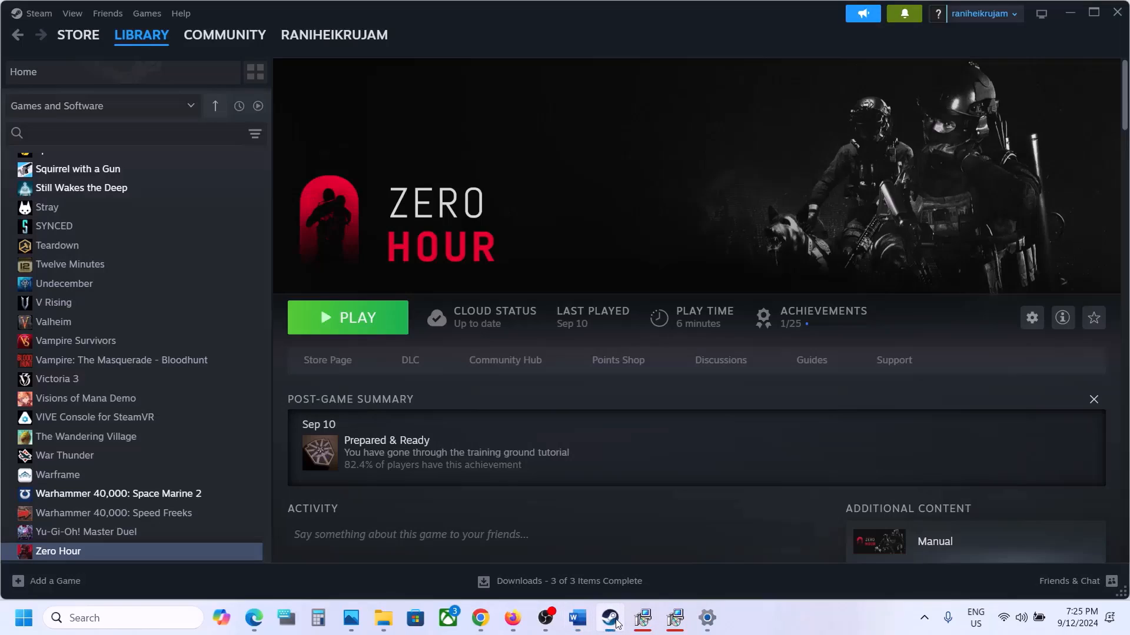